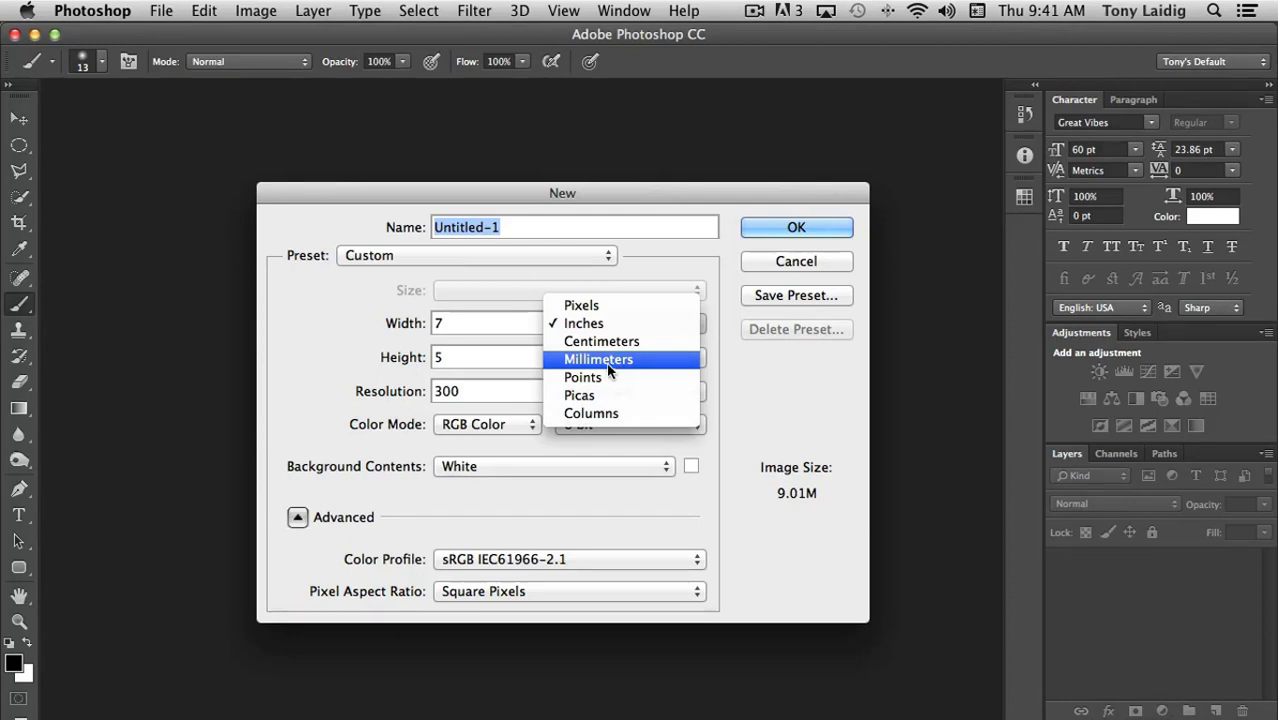
# Set the new document's dimensions to be measured in pixels and its resolution to 72 pixels/inch.
pyautogui.click(588, 310)
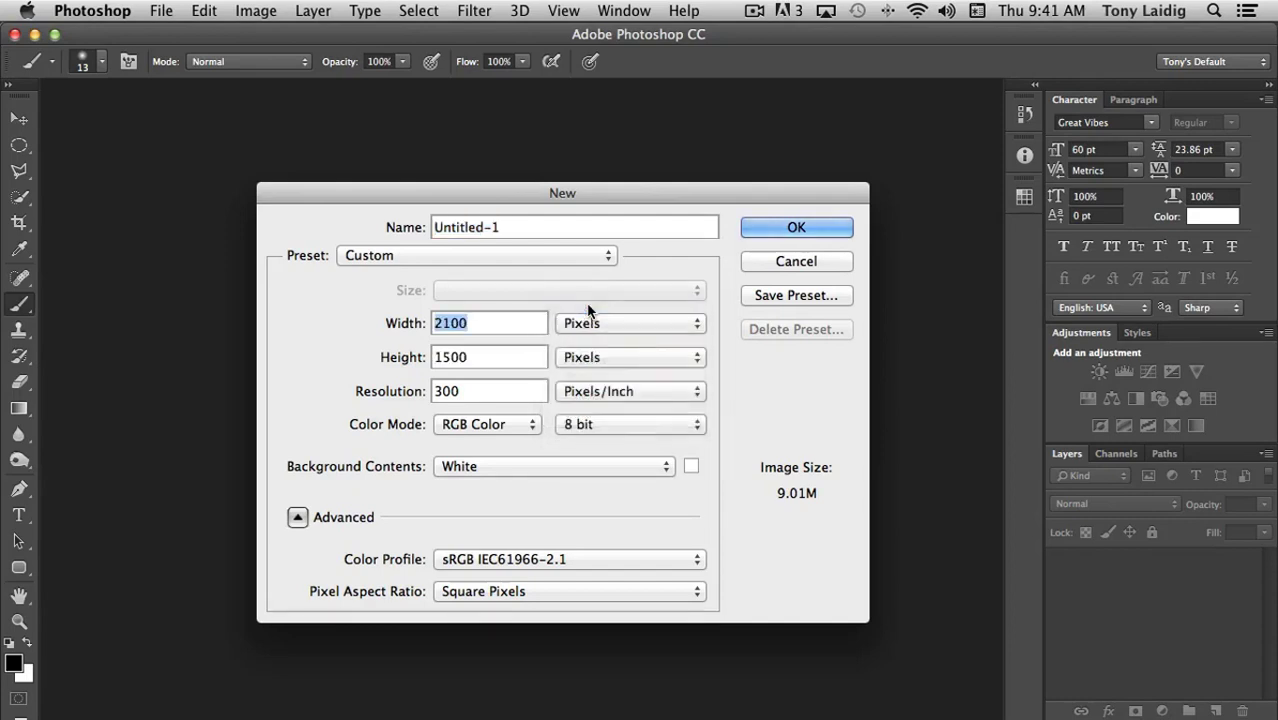
pyautogui.click(398, 390)
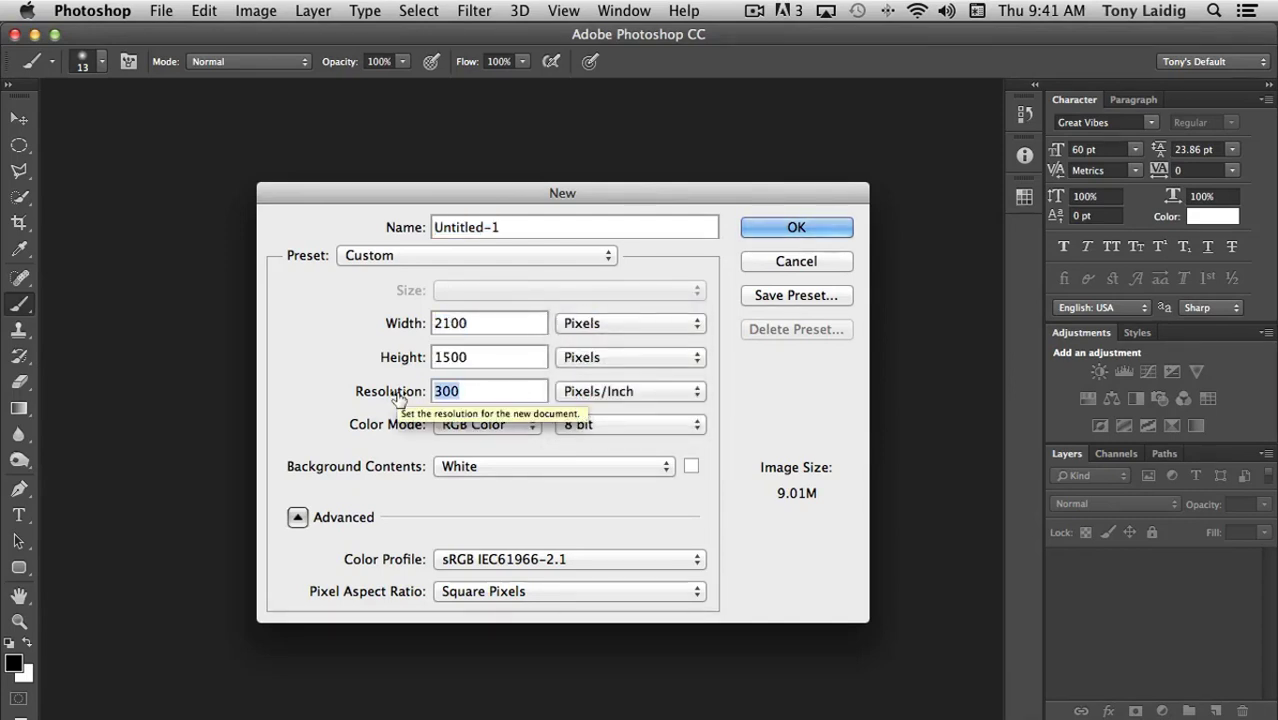
pyautogui.write('72')
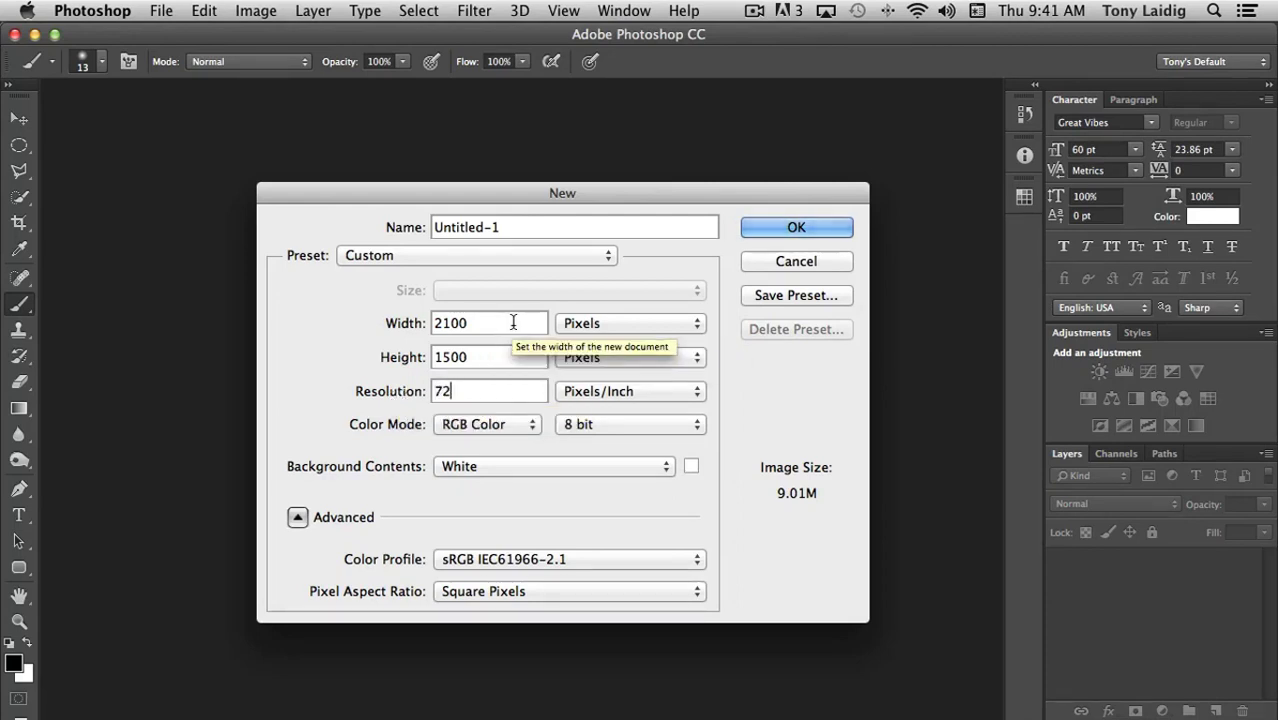
# Set the new document's width to 851 pixels and height to 315 pixels, and create it.
pyautogui.click(513, 322)
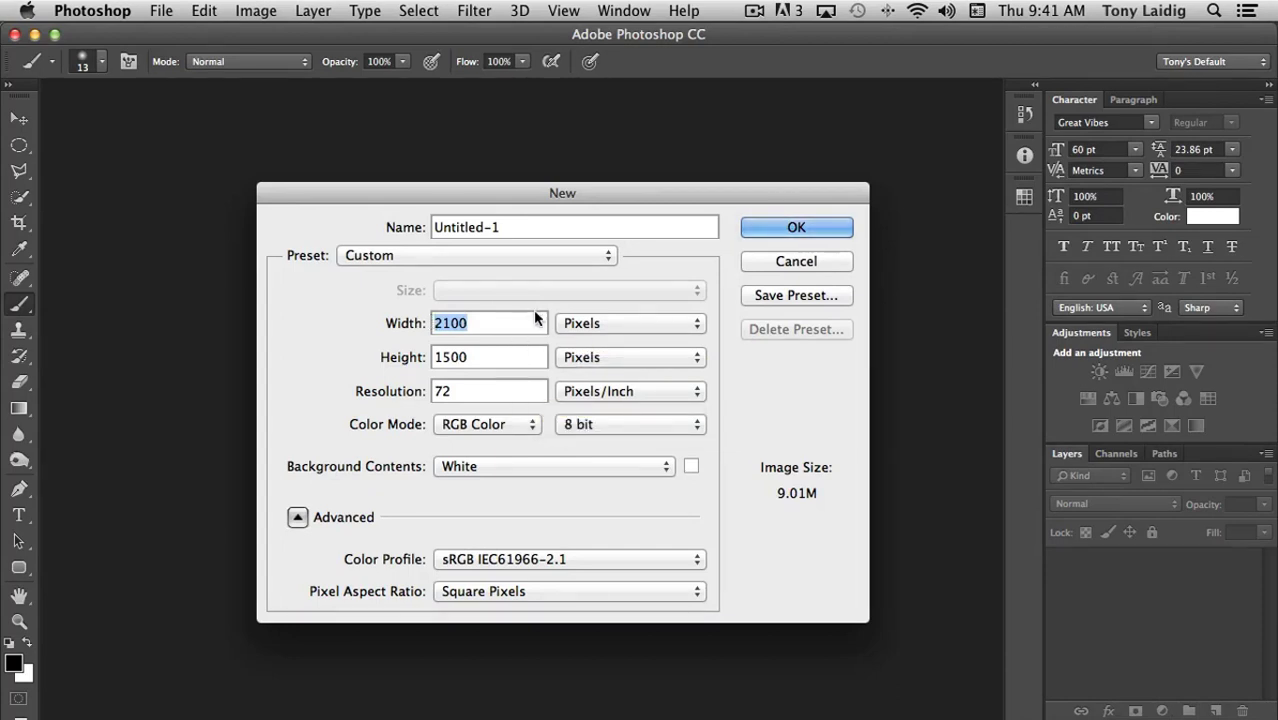
pyautogui.write('85')
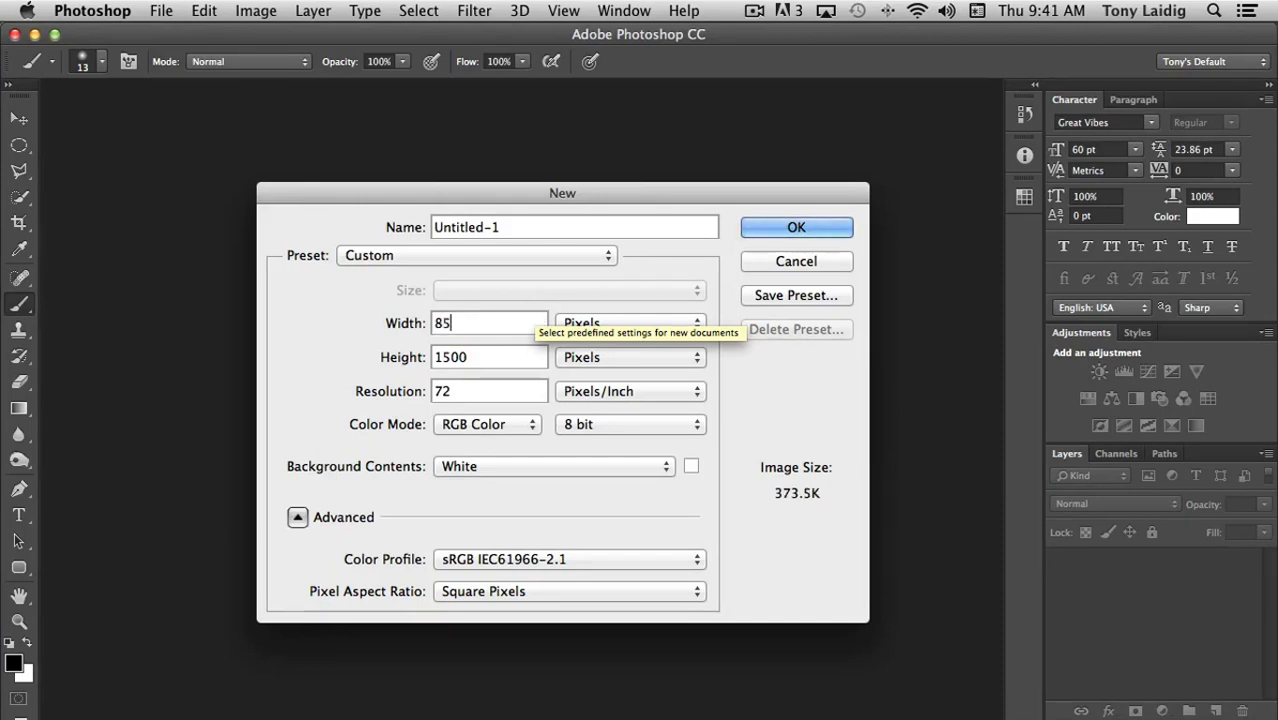
pyautogui.write('1')
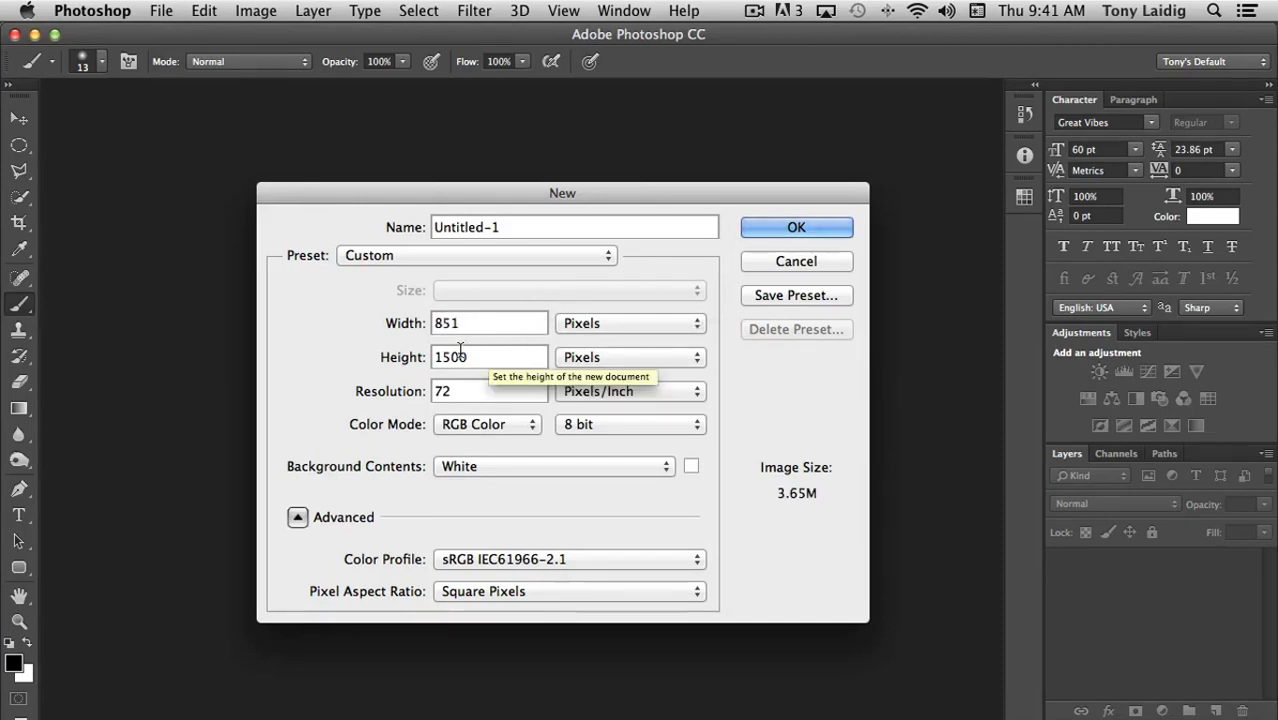
pyautogui.press('Tab')
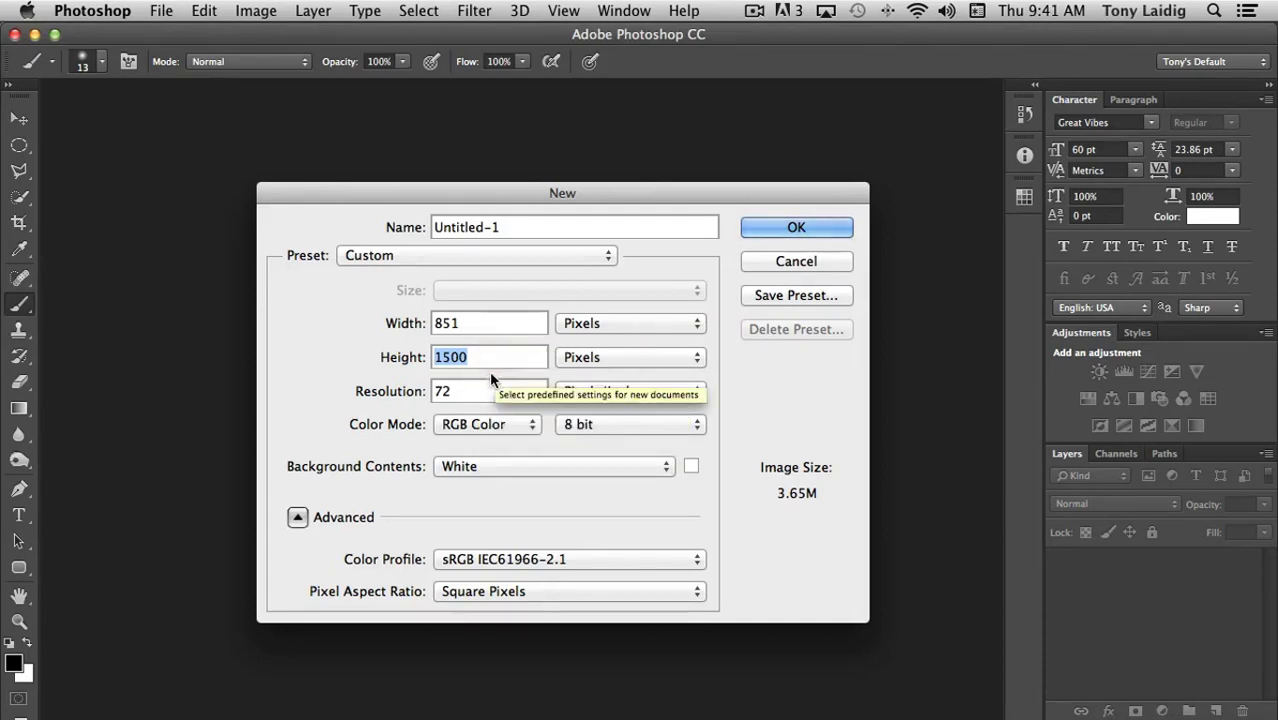
pyautogui.write('315')
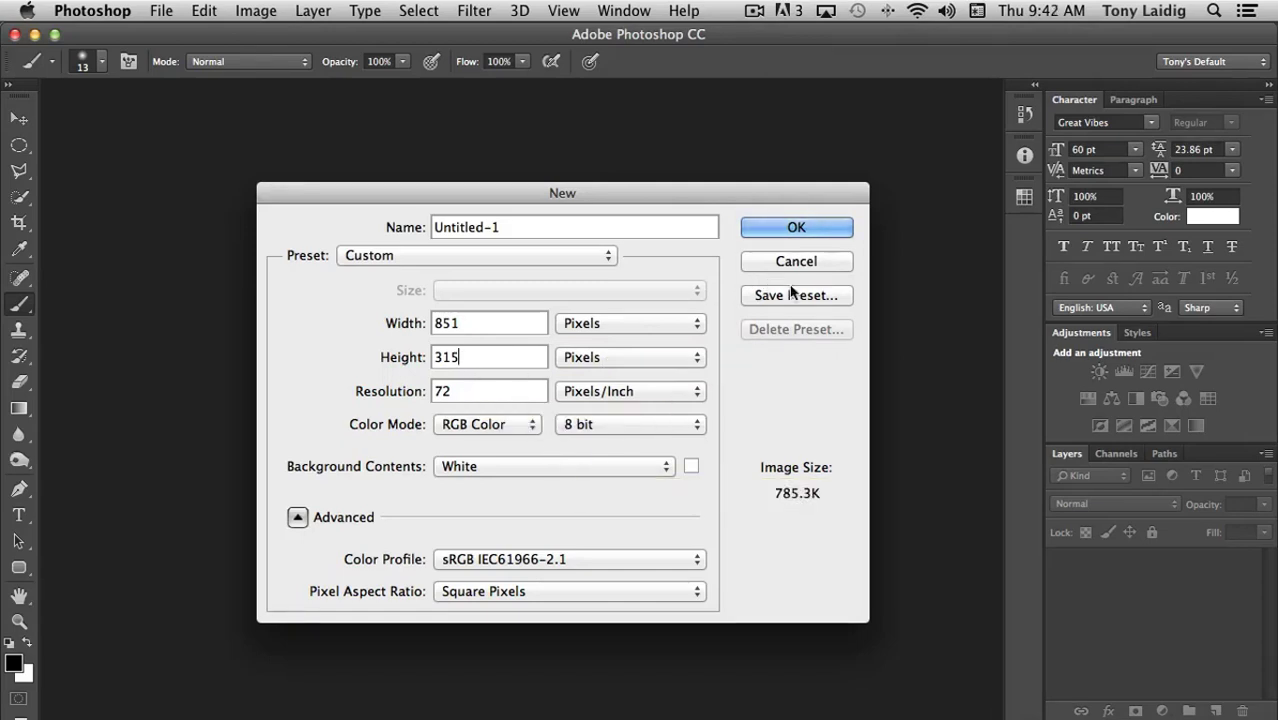
pyautogui.click(798, 228)
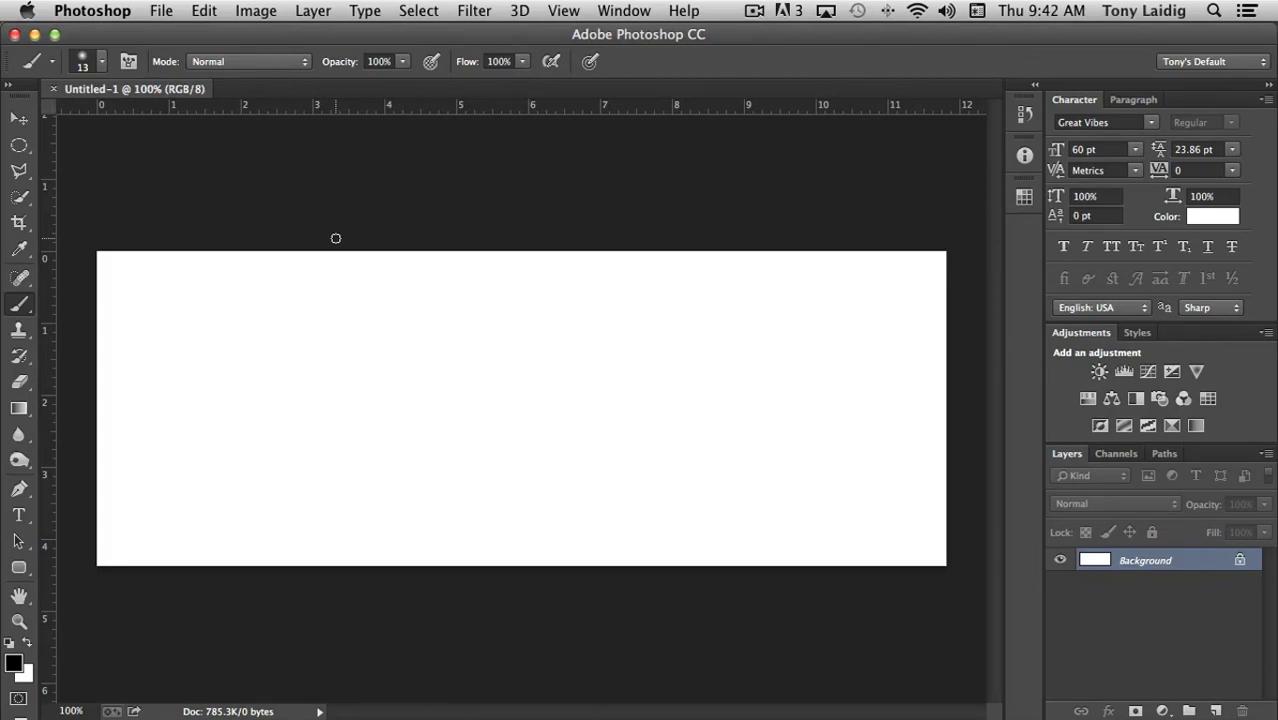
# Start another new document measured in inches with a resolution of 300 pixels/inch.
pyautogui.click(161, 11)
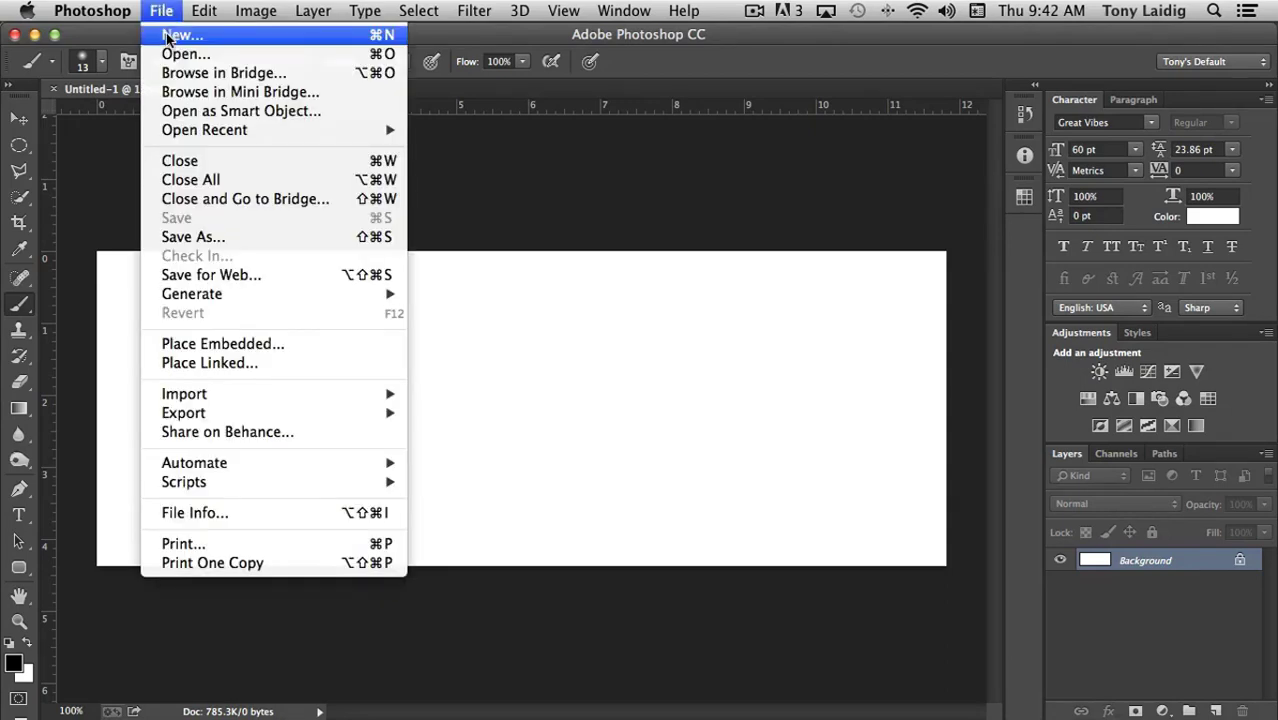
pyautogui.click(167, 36)
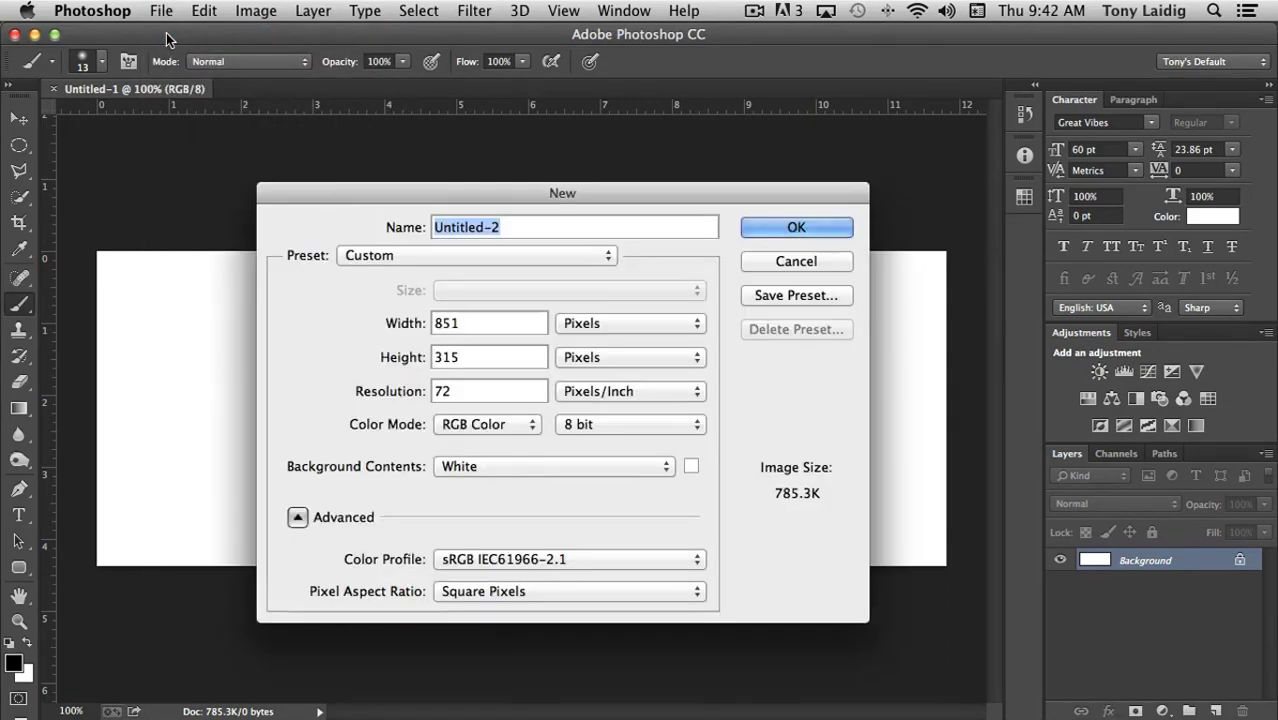
pyautogui.click(615, 324)
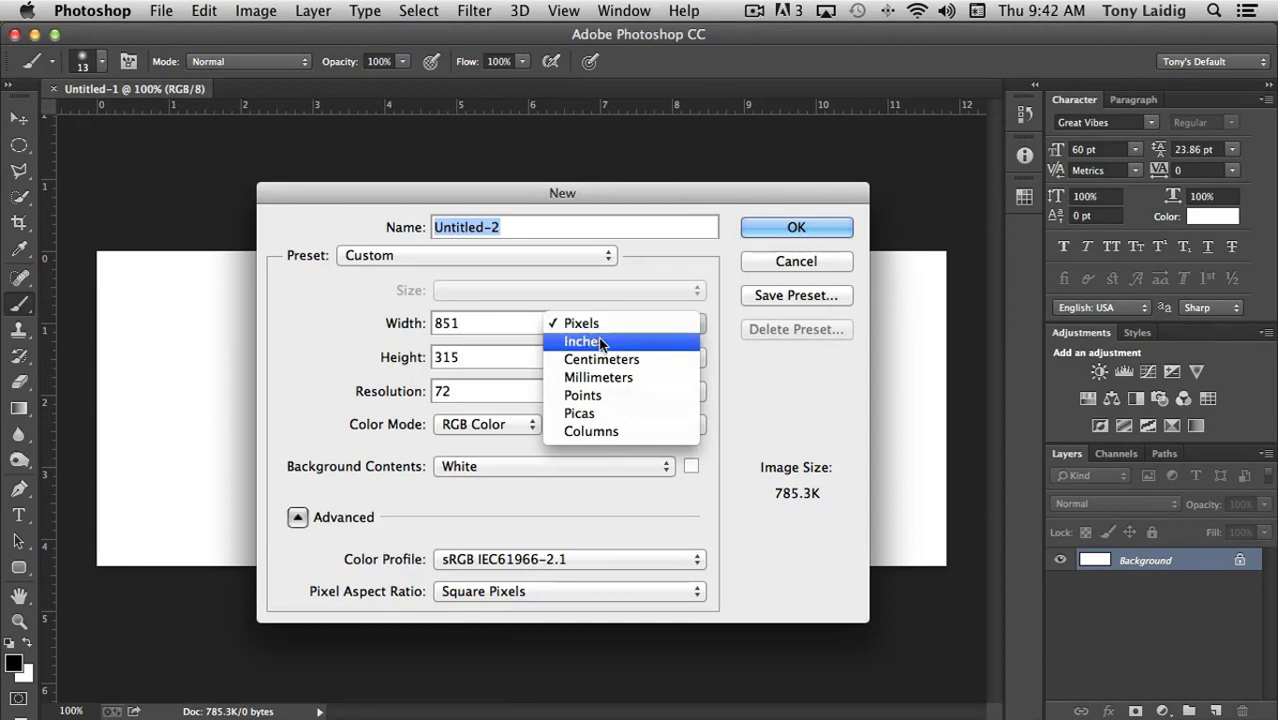
pyautogui.click(602, 342)
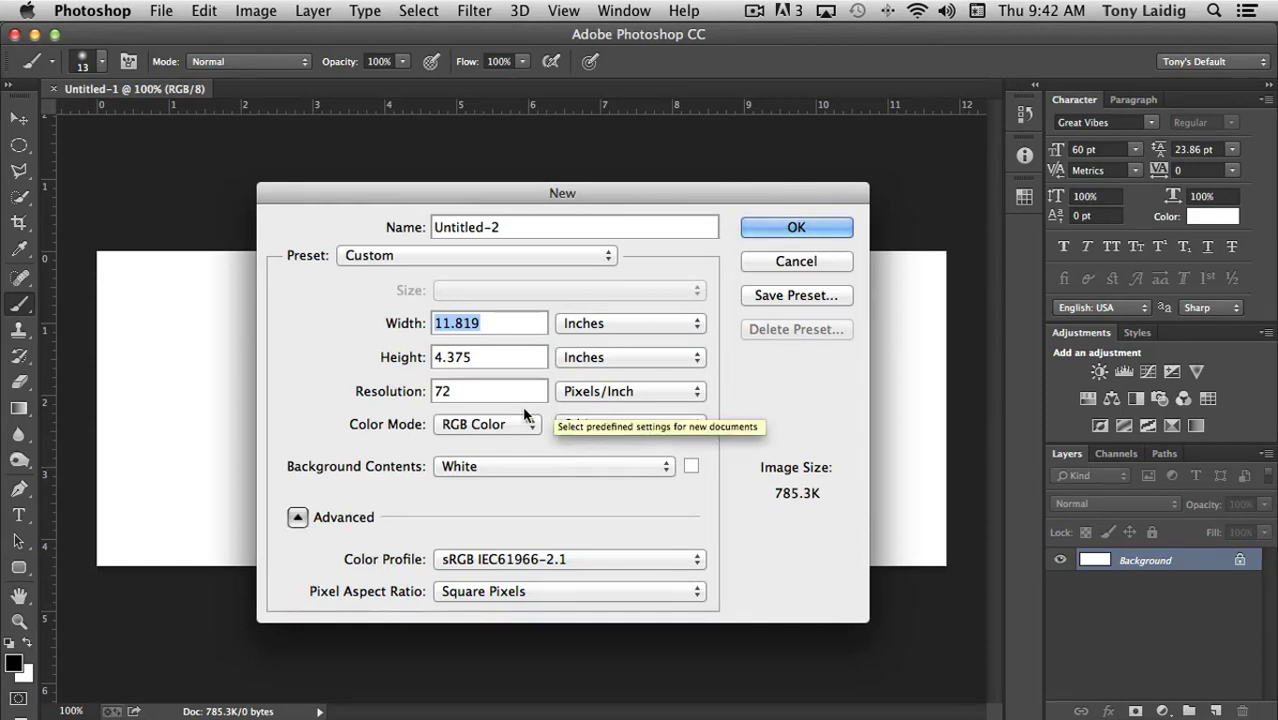
pyautogui.doubleClick(468, 391)
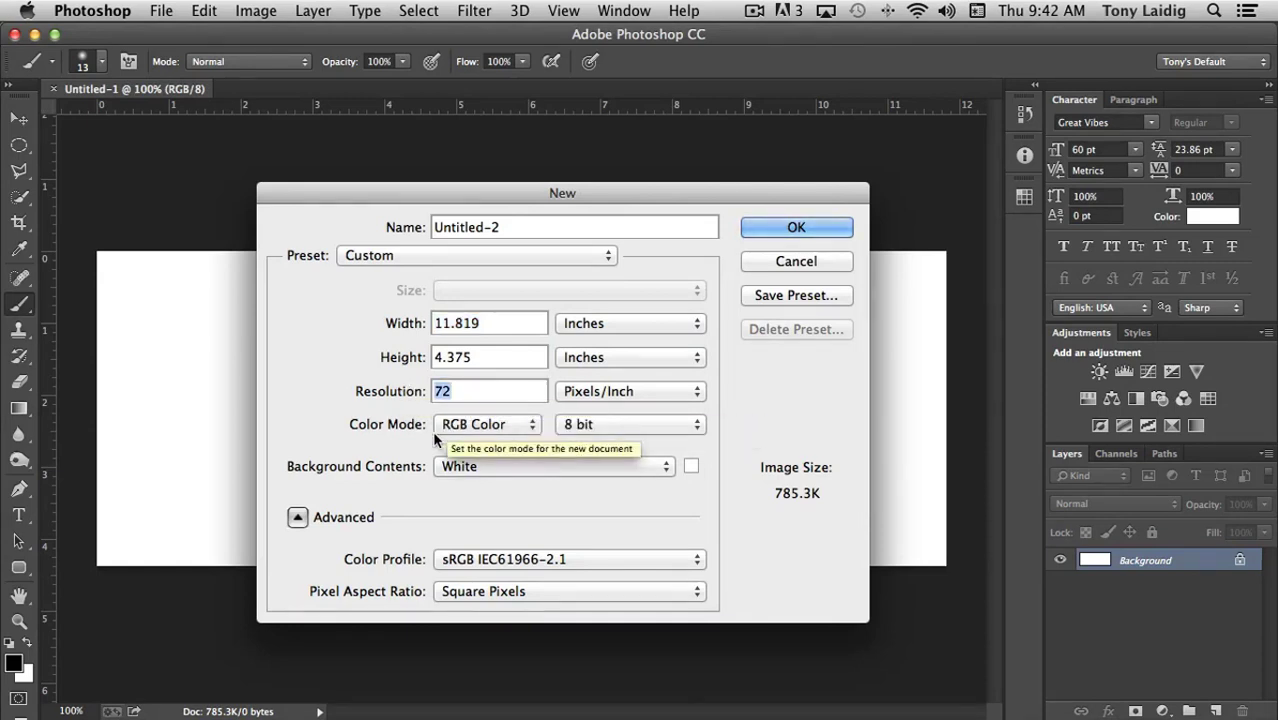
pyautogui.write('300')
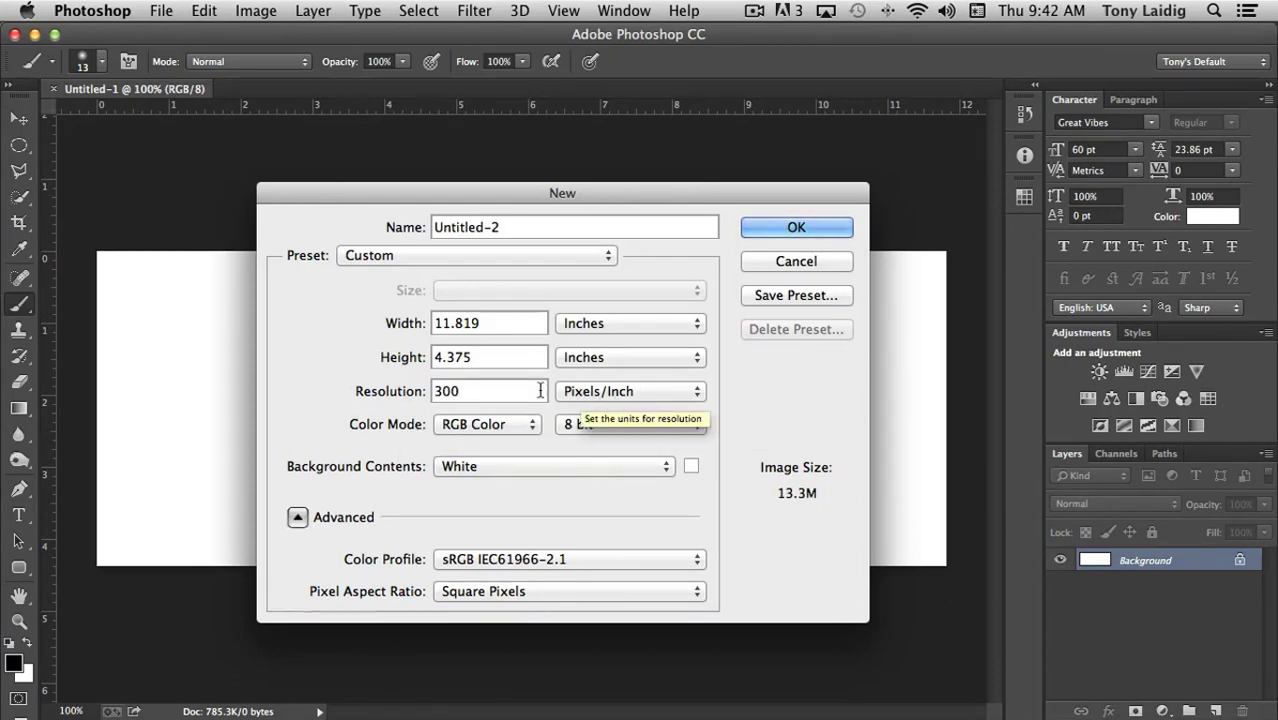
# Set the document's width to 6.25 inches and height to 9.25 inches, and create it.
pyautogui.click(410, 323)
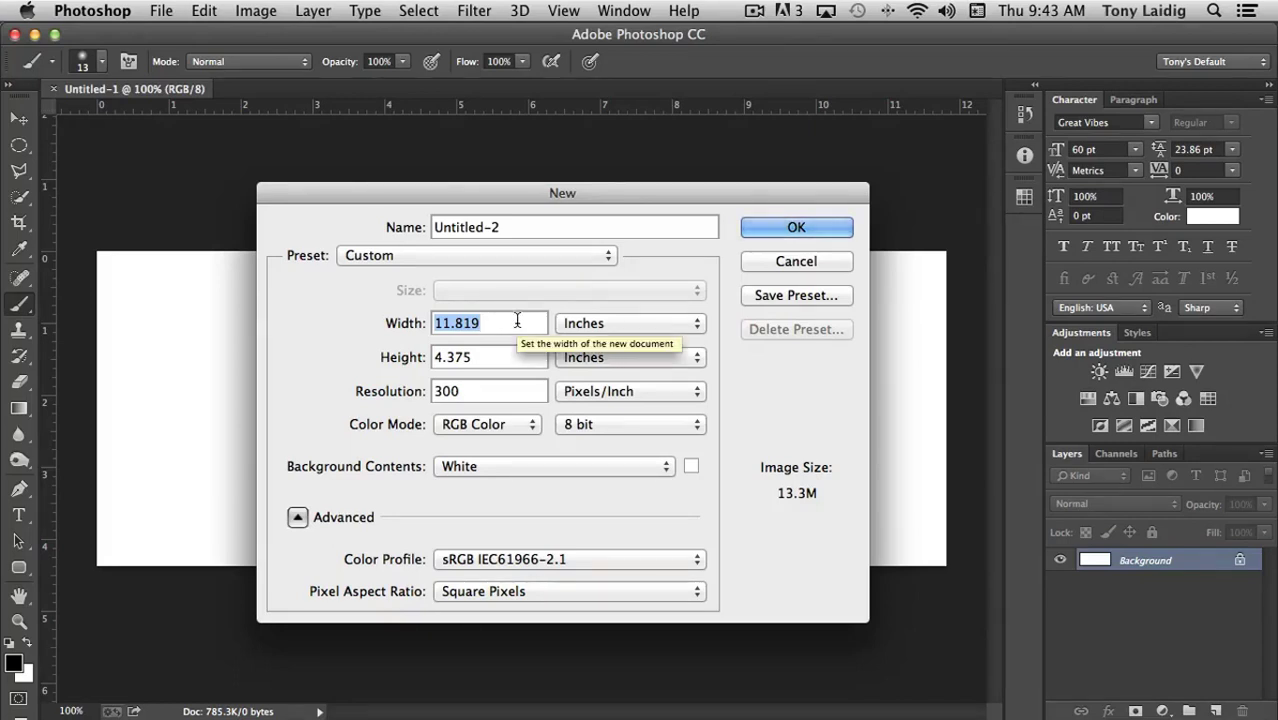
pyautogui.write('6.25')
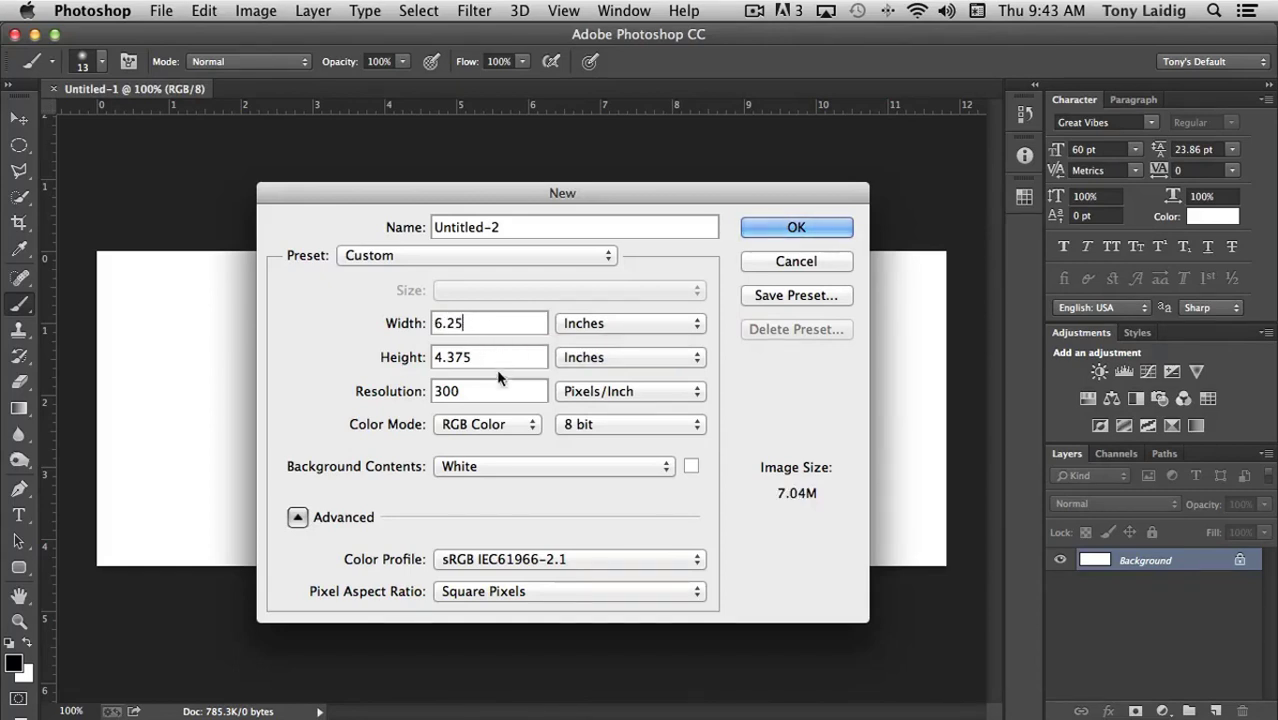
pyautogui.moveTo(505, 351); pyautogui.dragTo(410, 352)
pyautogui.write('9.')
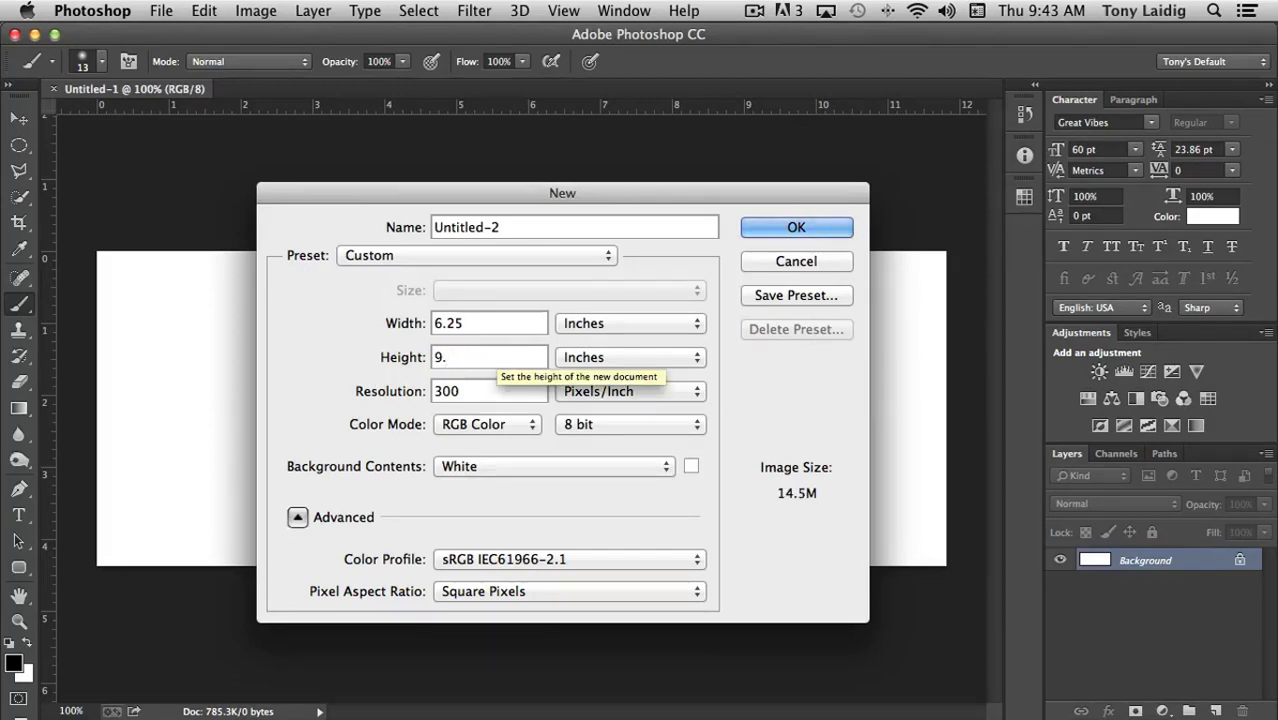
pyautogui.write('25')
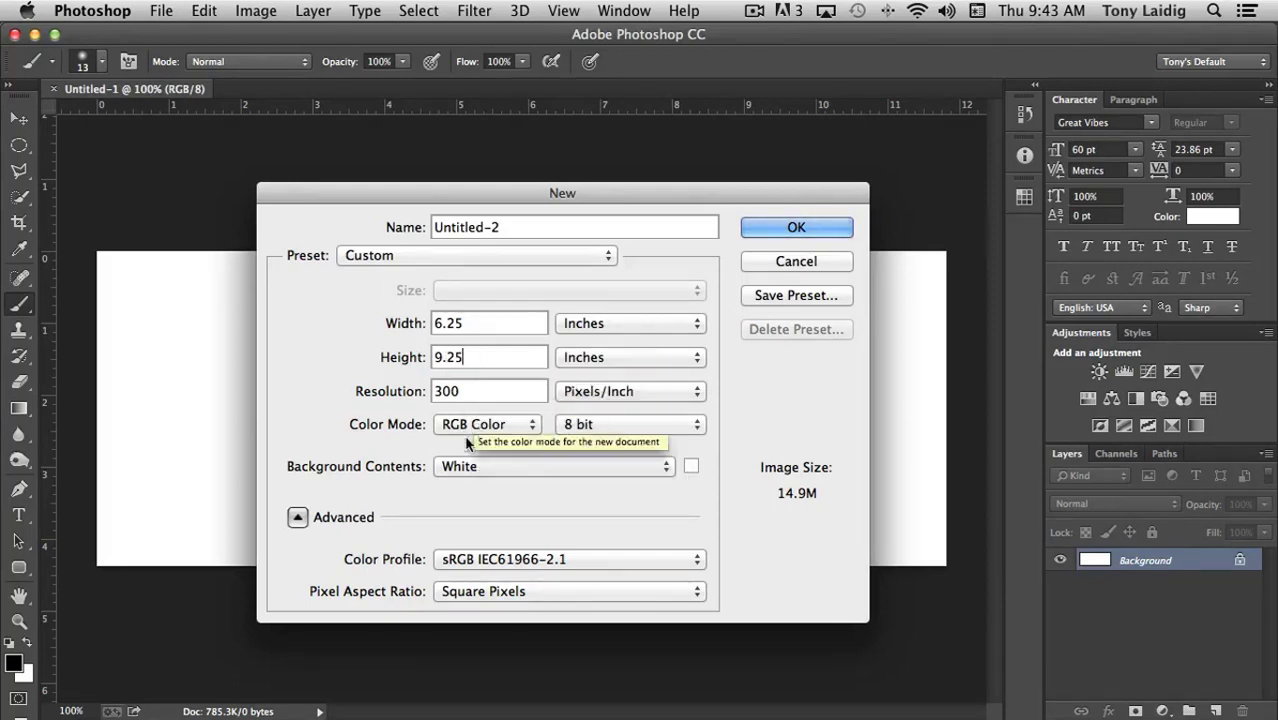
pyautogui.click(800, 228)
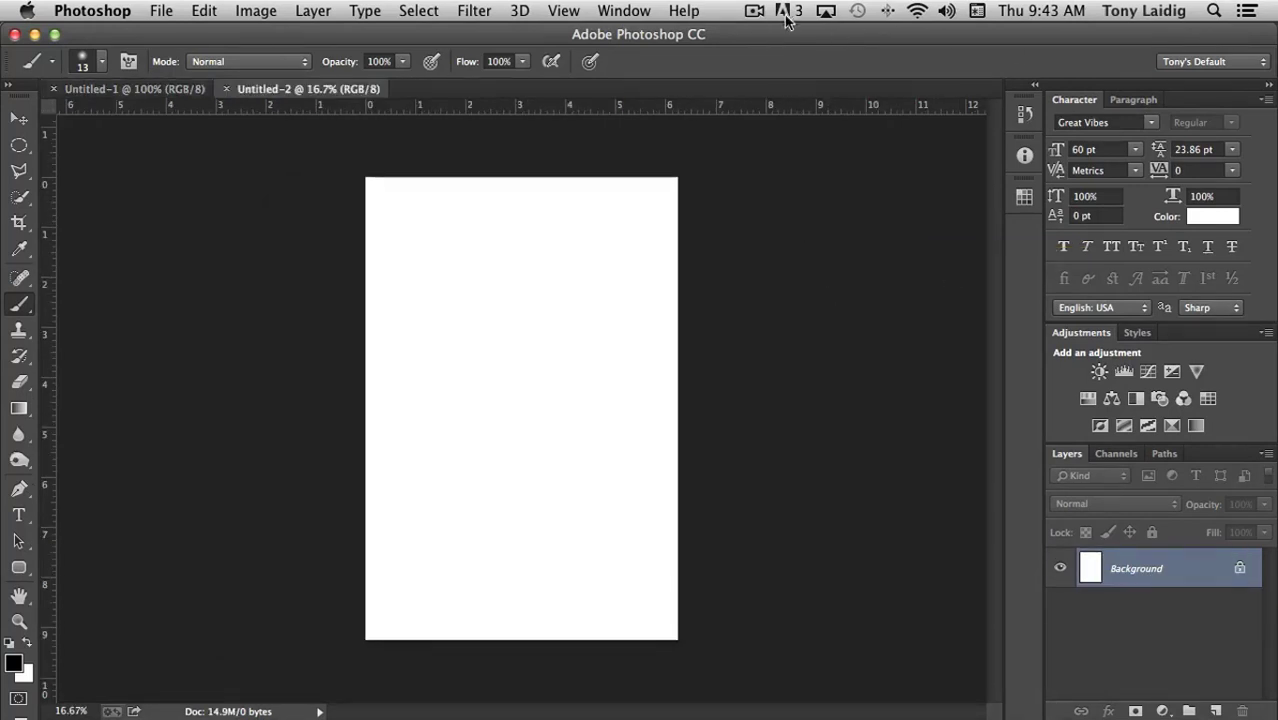
pyautogui.click(755, 12)
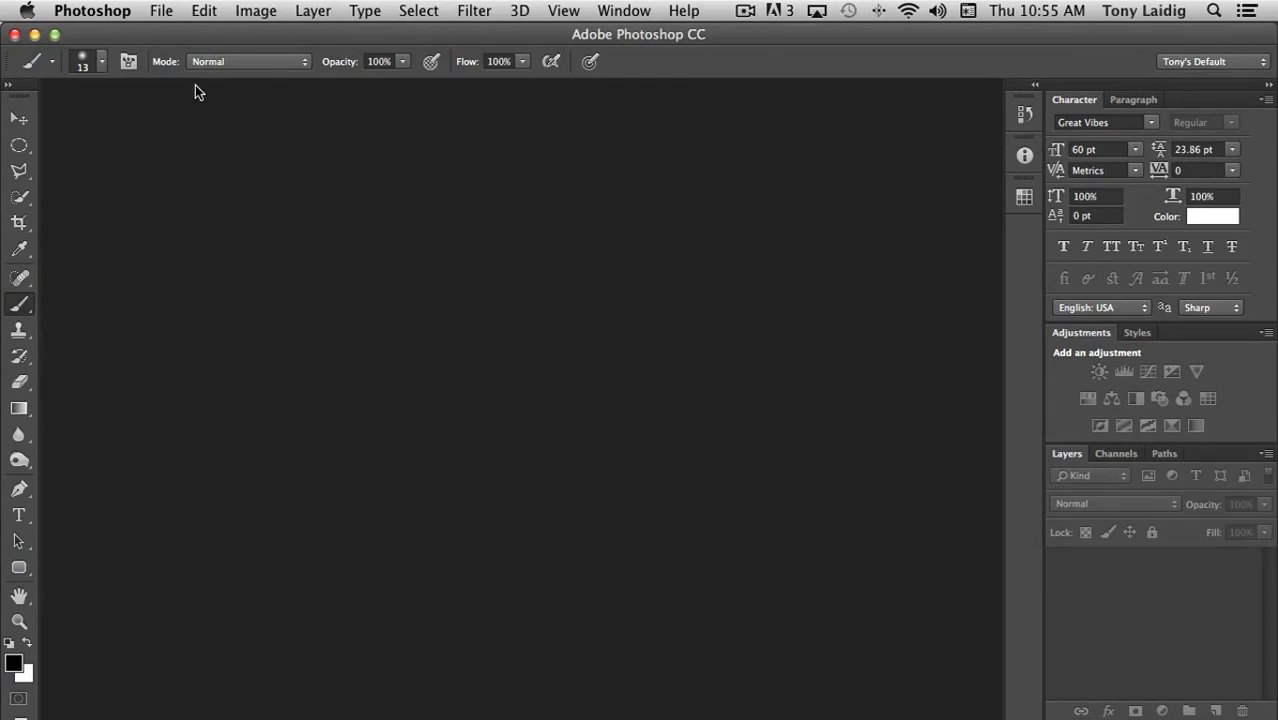
# Open the image 0R0A9170.jpg from the PS Docs folder.
pyautogui.click(163, 12)
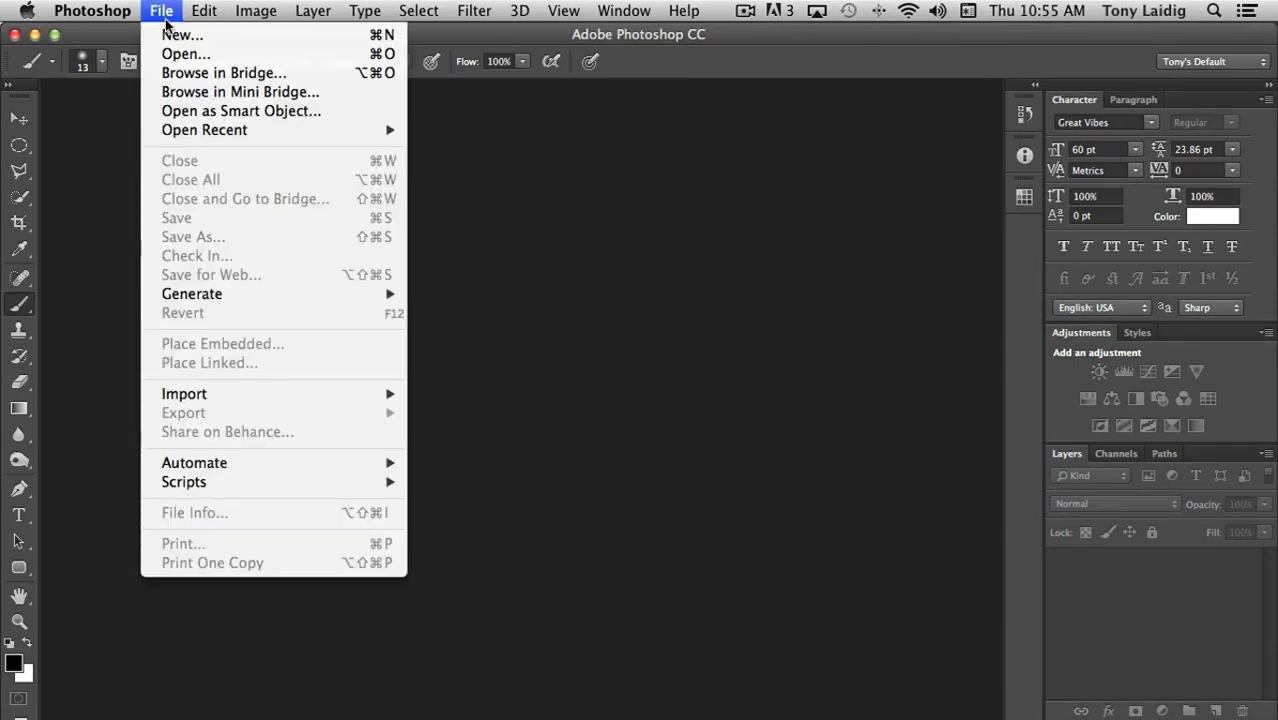
pyautogui.click(186, 54)
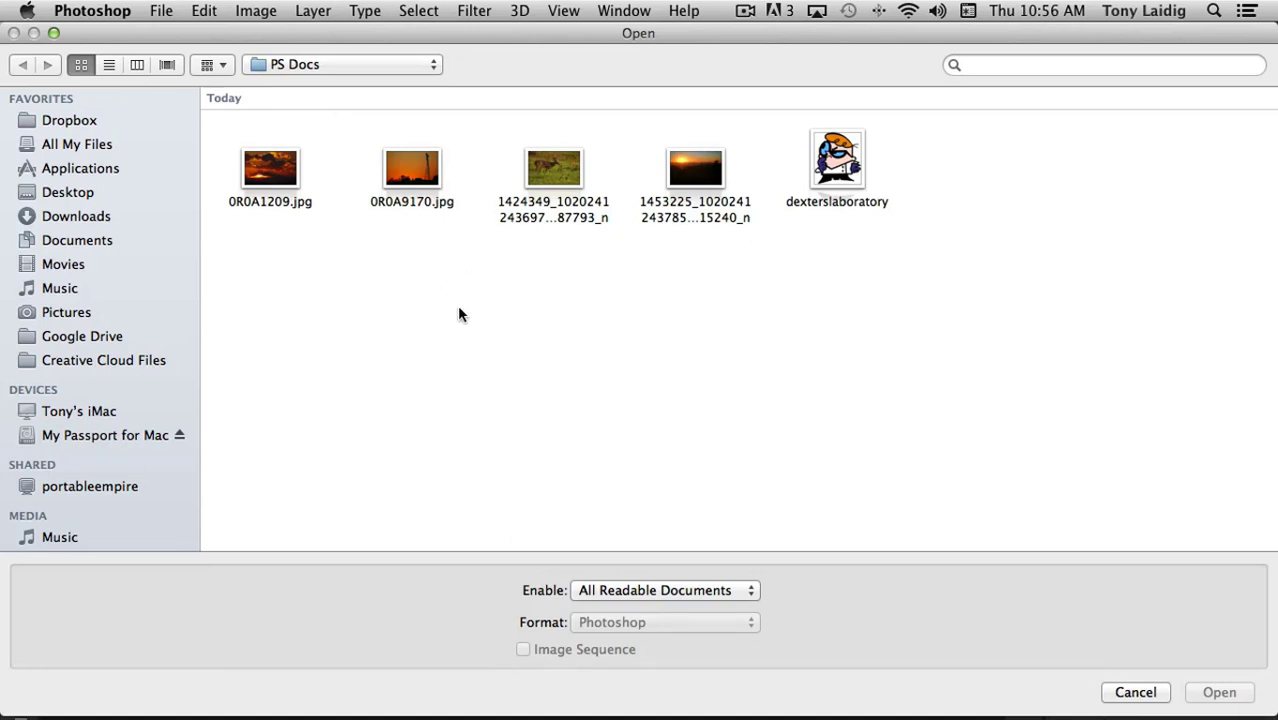
pyautogui.click(418, 177)
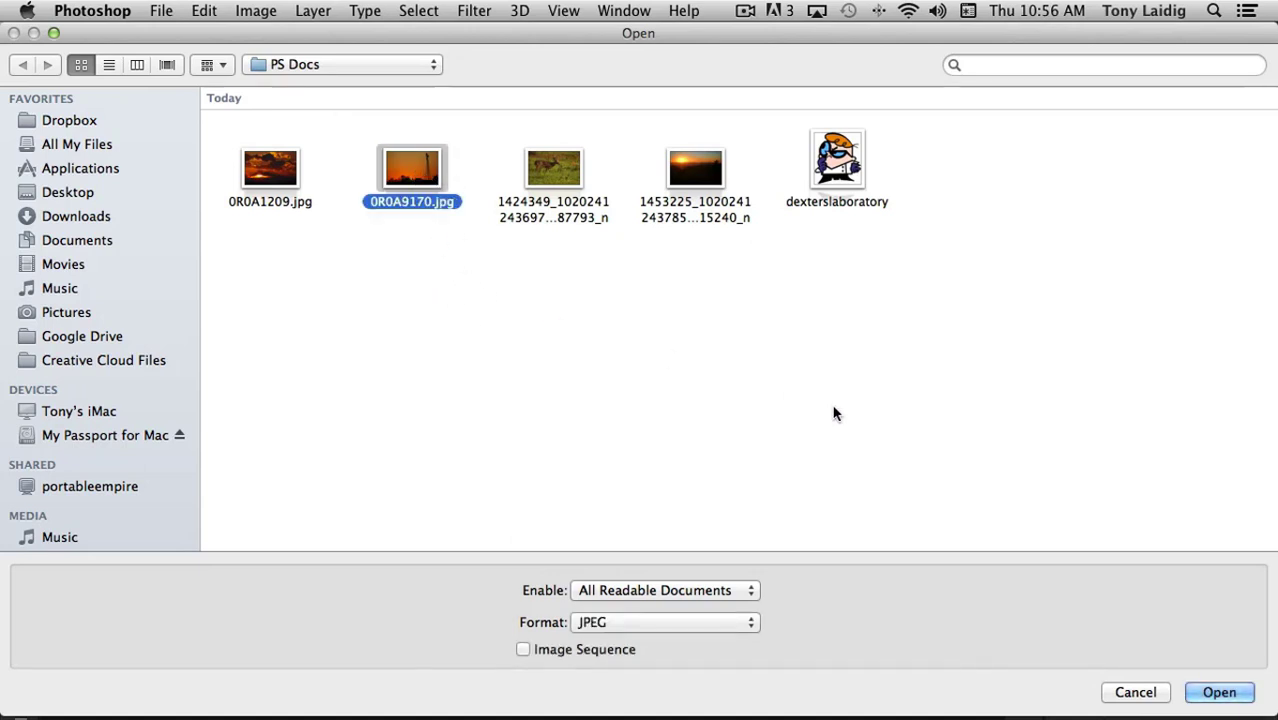
pyautogui.click(1218, 690)
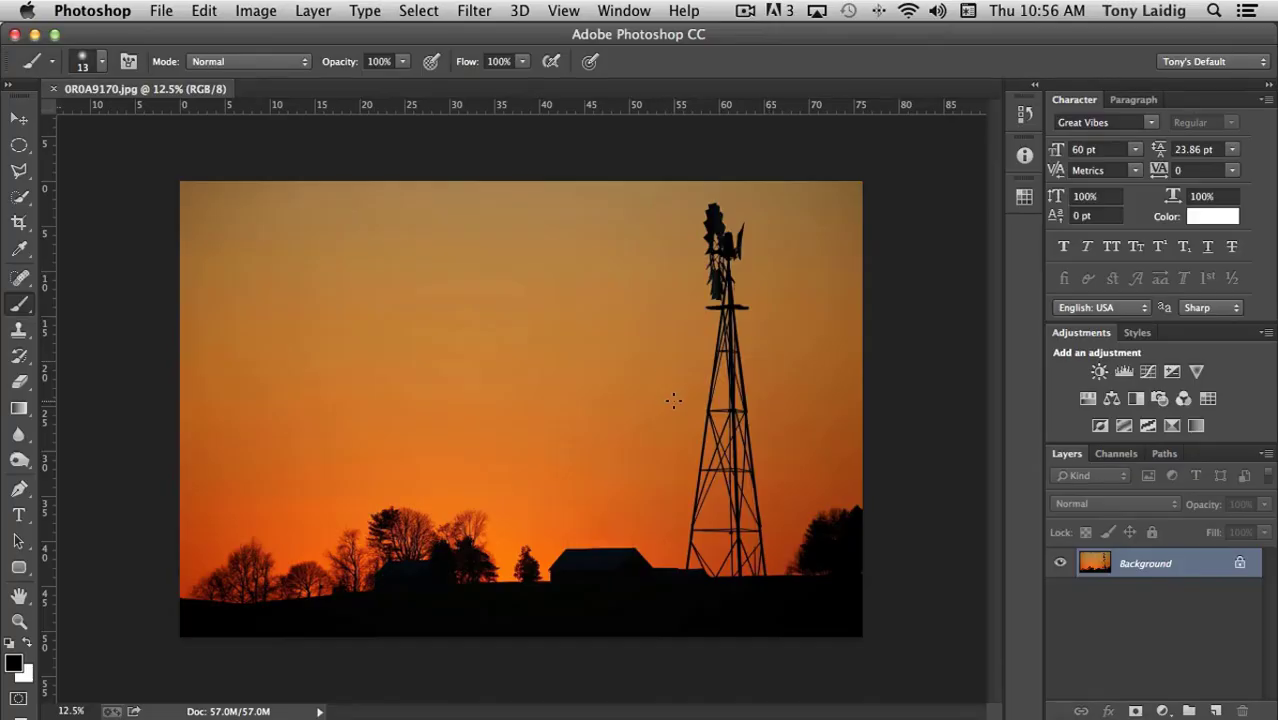
# Open the images 0R0A1209.jpg and dexterslaboratory together from the PS Docs folder.
pyautogui.click(161, 12)
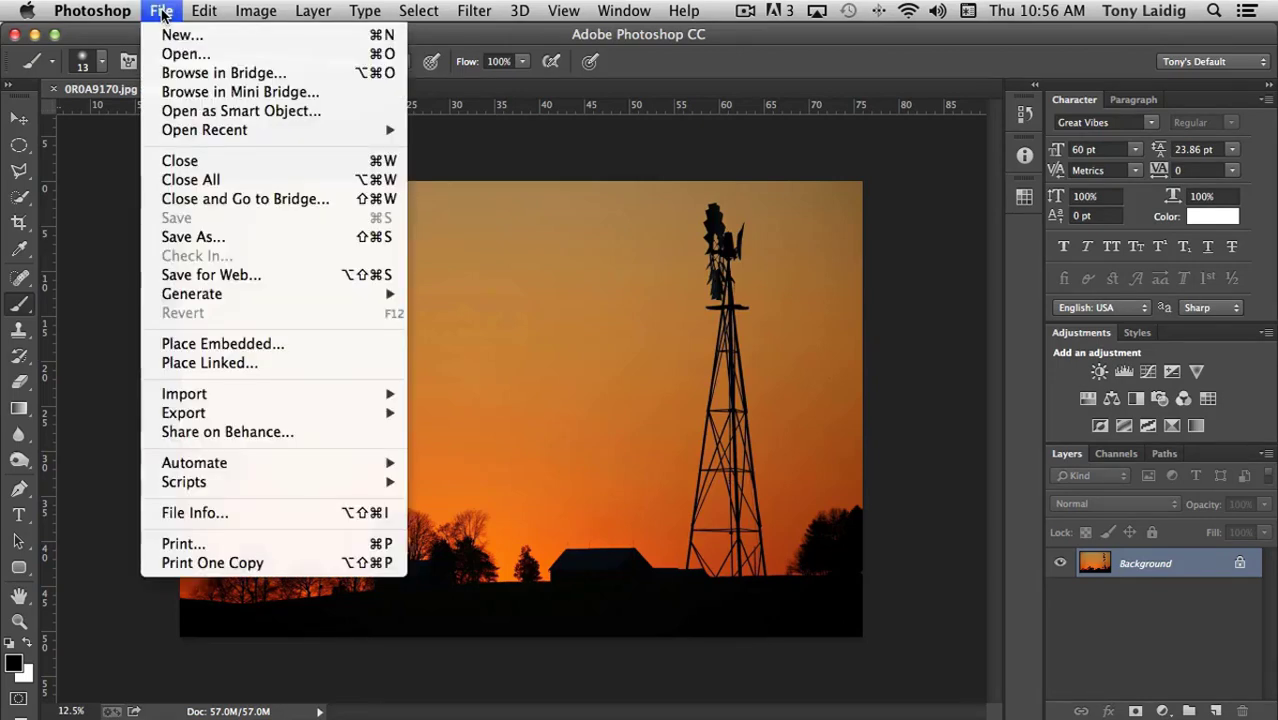
pyautogui.click(183, 57)
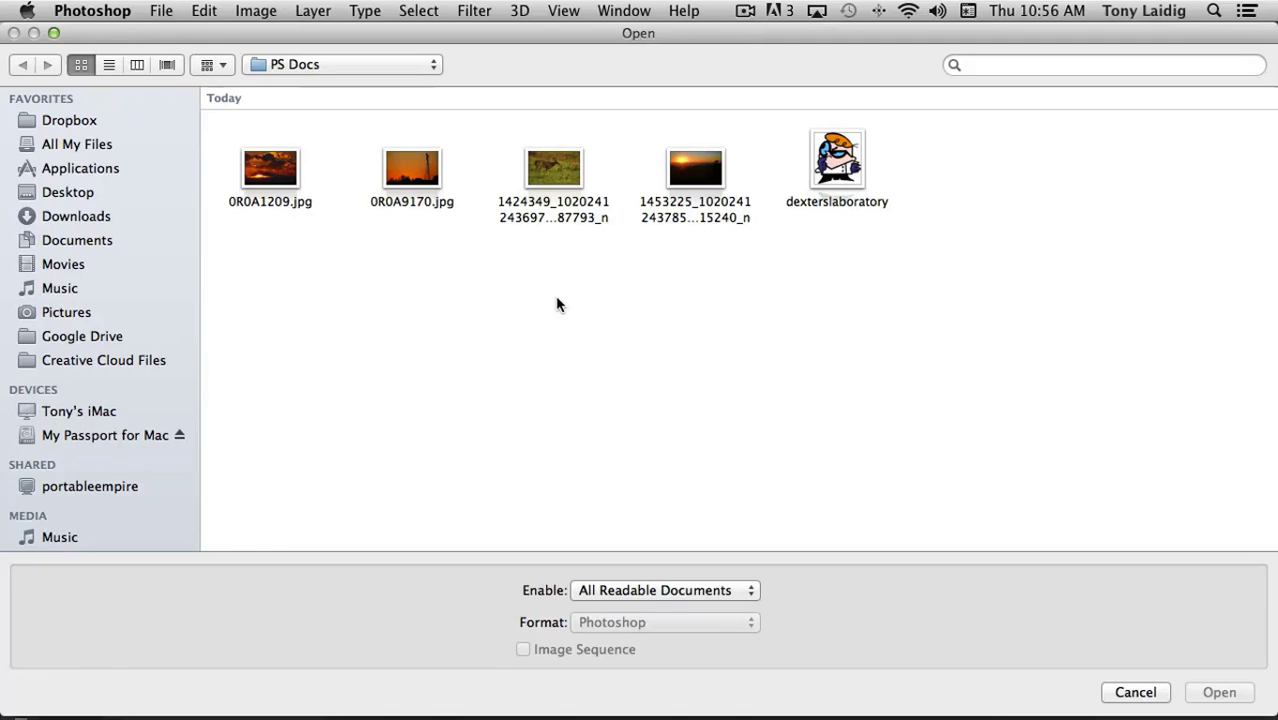
pyautogui.click(272, 178)
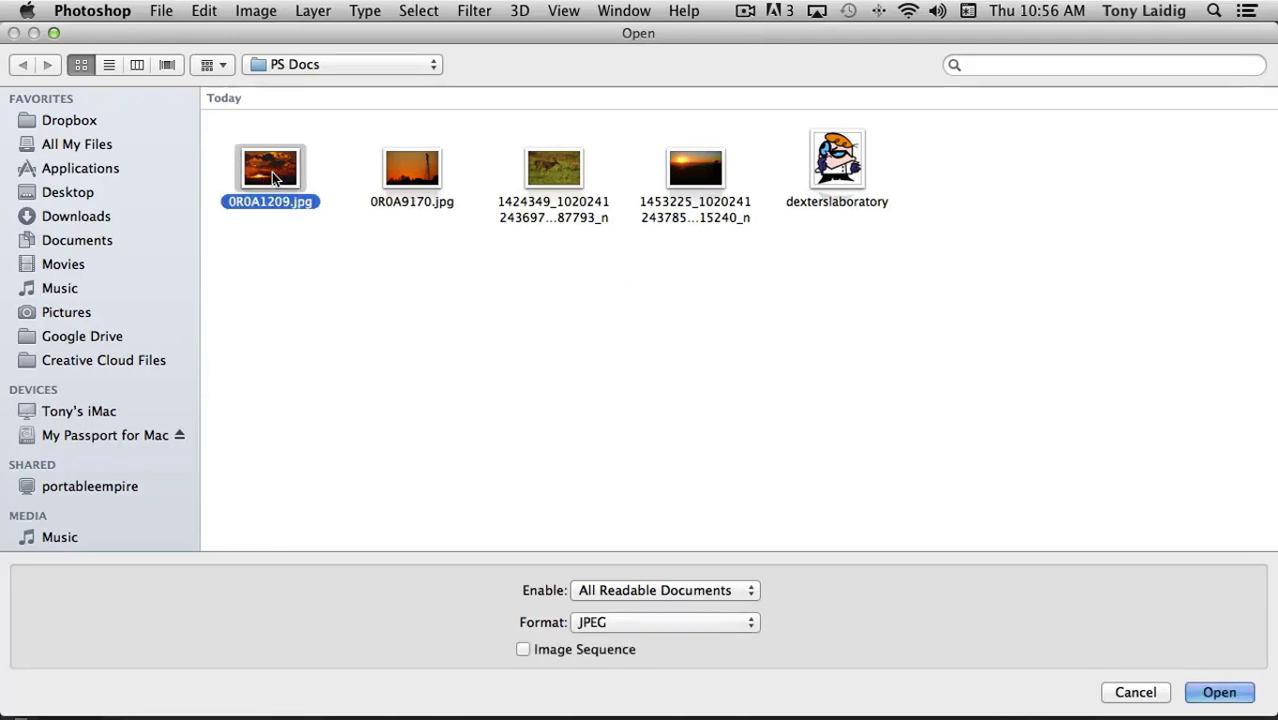
pyautogui.keyDown('super'); pyautogui.click(838, 160); pyautogui.keyUp('super')
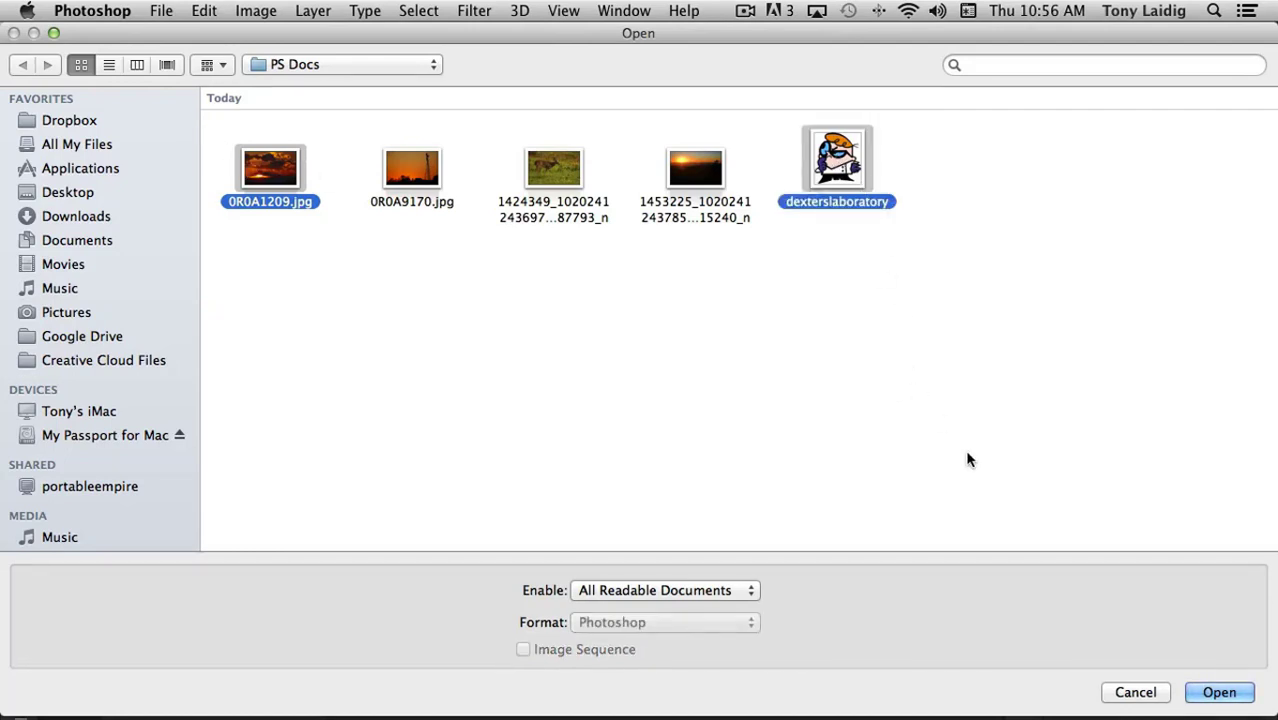
pyautogui.click(1216, 694)
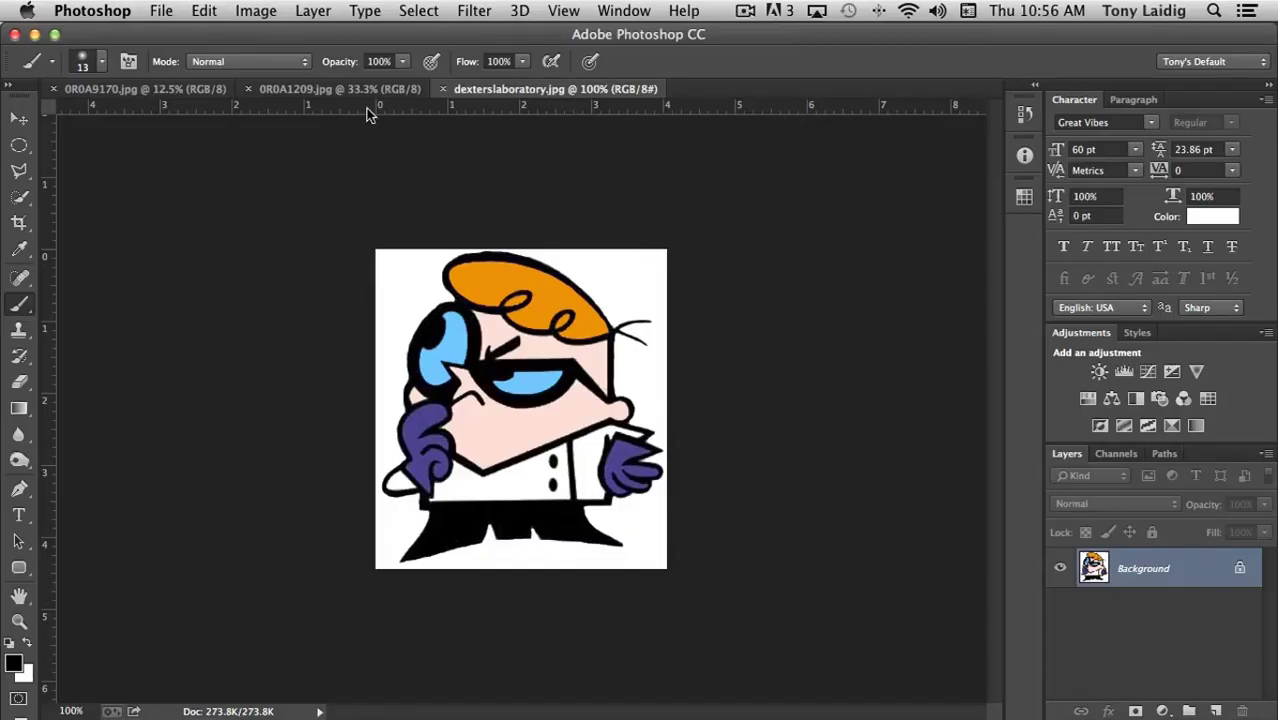
# Switch between the open images and make 0R0A9170.jpg the active document.
pyautogui.click(338, 89)
pyautogui.click(556, 90)
pyautogui.click(341, 93)
pyautogui.click(140, 89)
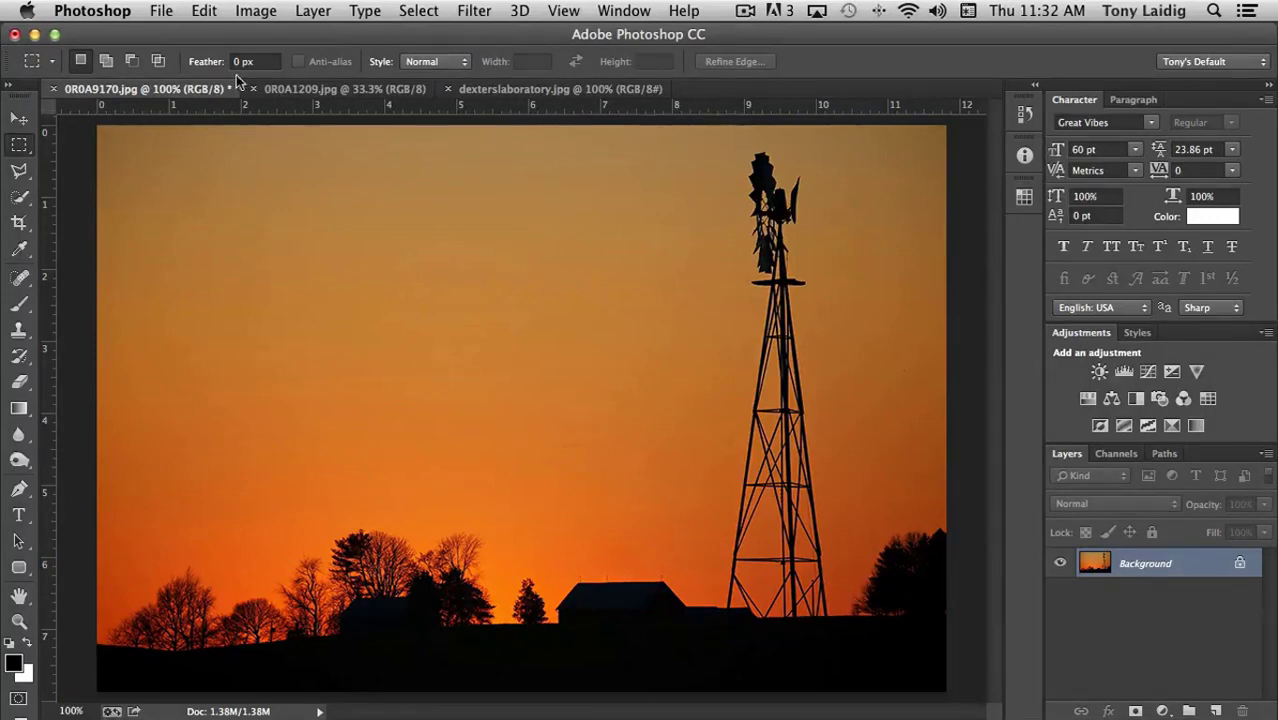
# Save 0R0A9170 to the PS Docs folder in Photoshop PDF format, continuing to the Adobe PDF settings.
pyautogui.click(160, 14)
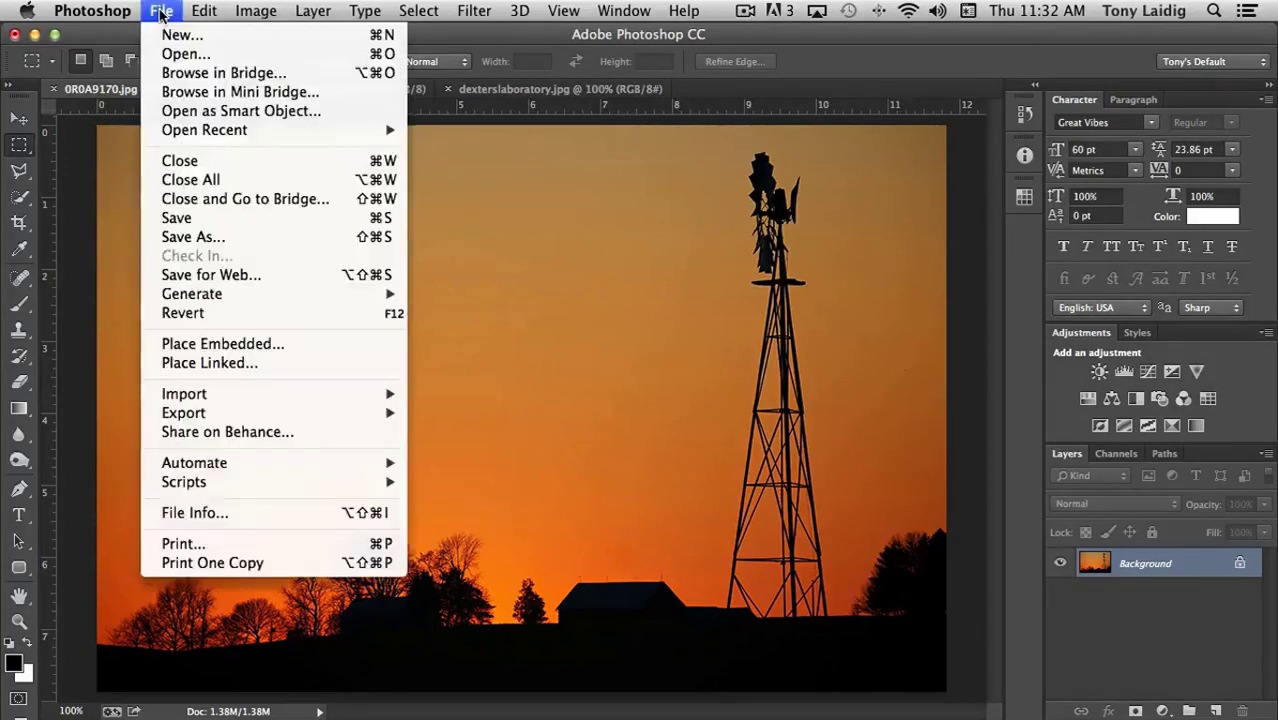
pyautogui.click(218, 240)
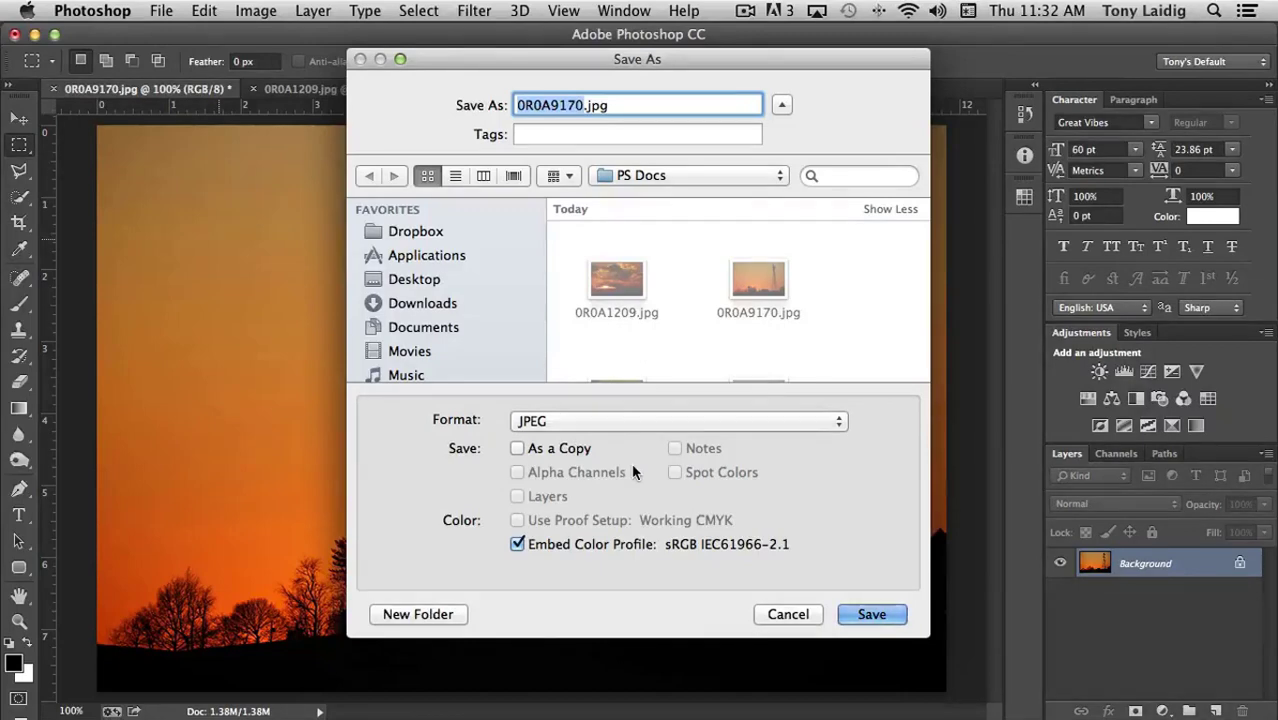
pyautogui.click(641, 420)
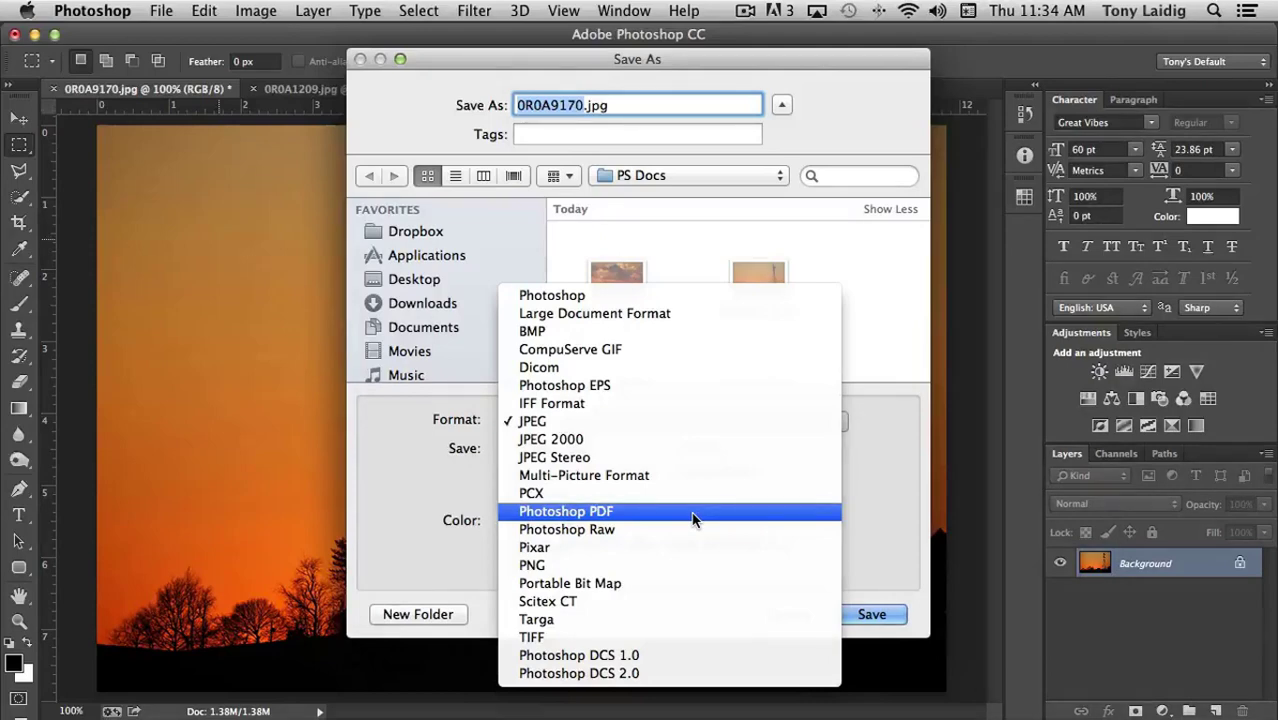
pyautogui.click(590, 515)
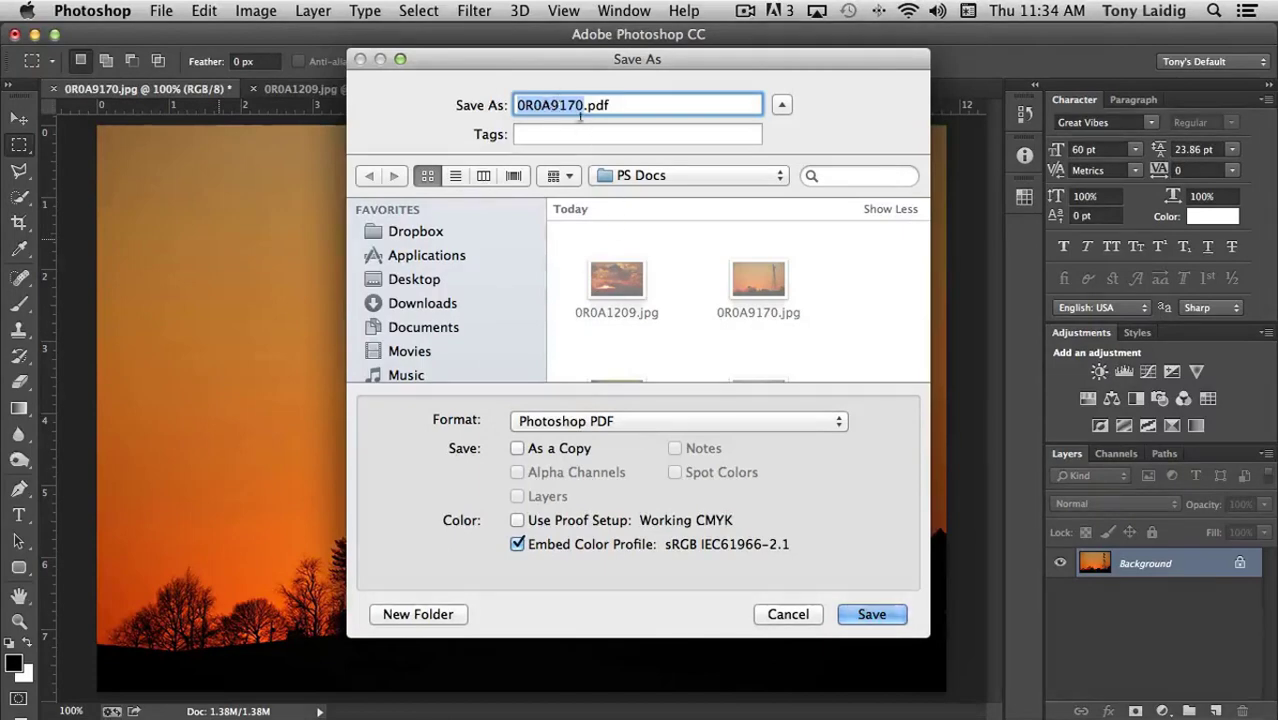
pyautogui.click(868, 615)
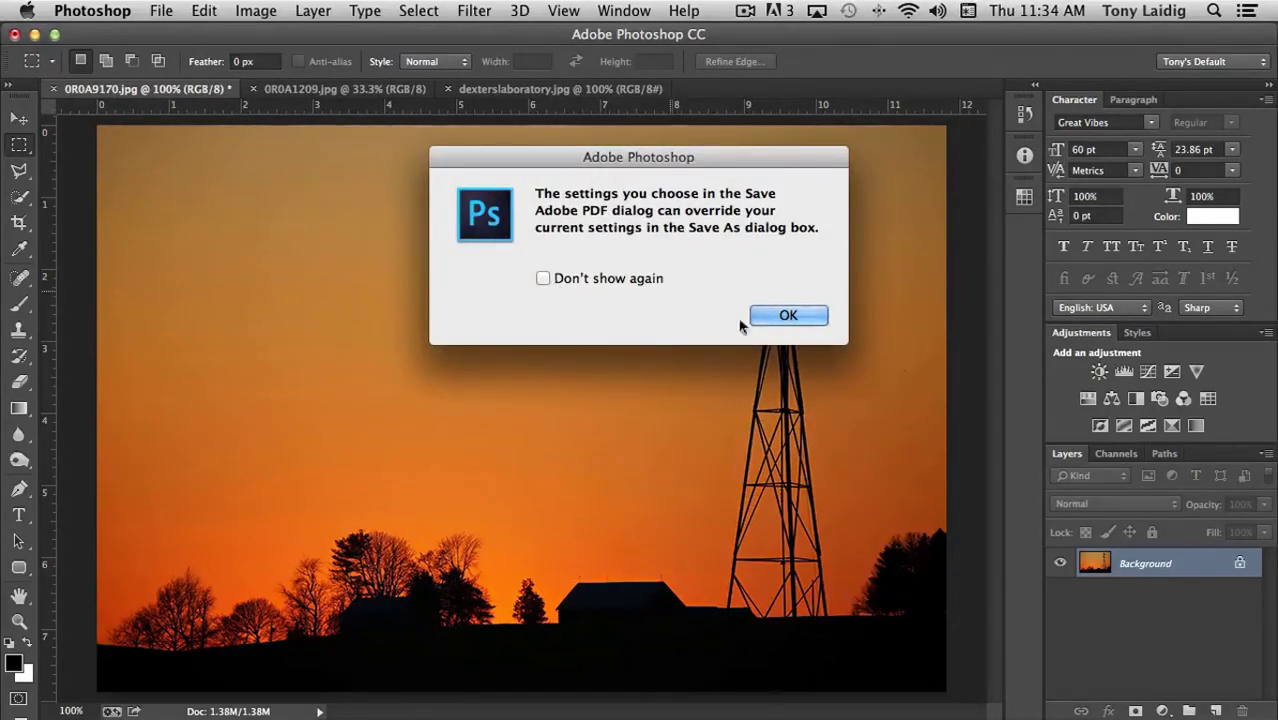
pyautogui.click(800, 316)
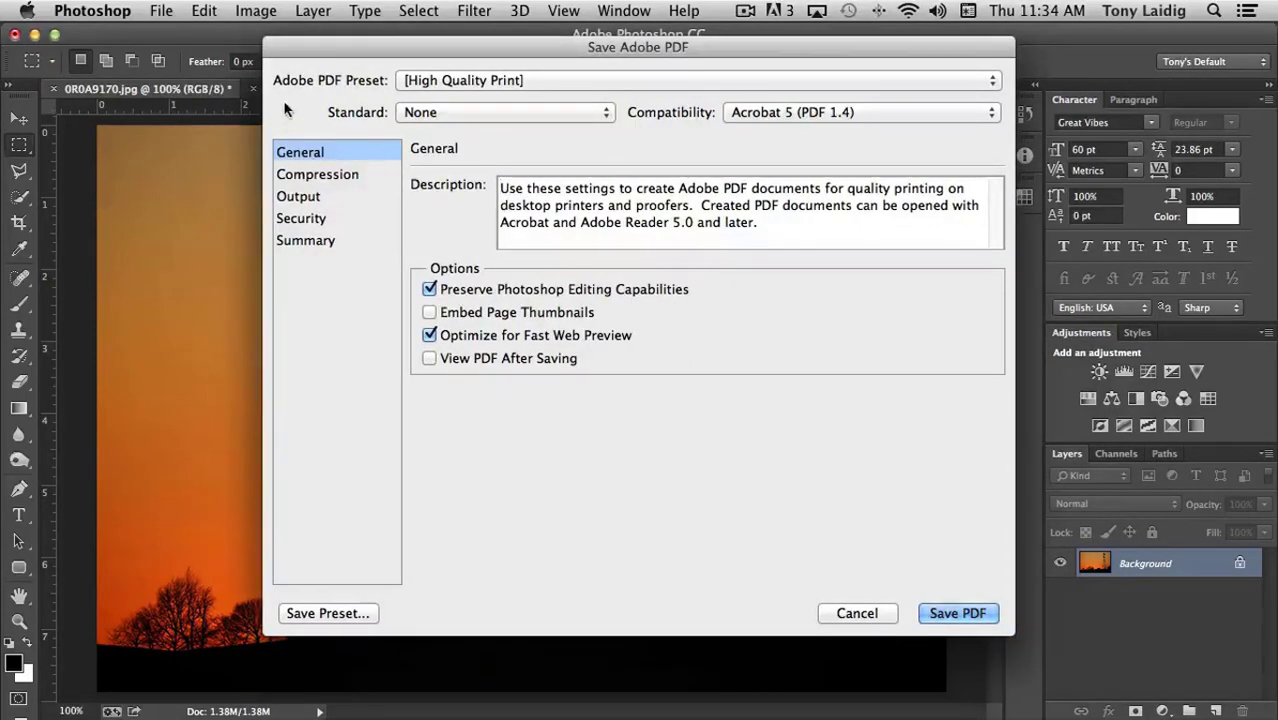
# Review the PDF presets and the Compression, Output, Security and Summary settings, and save the PDF with the High Quality Print preset.
pyautogui.click(524, 84)
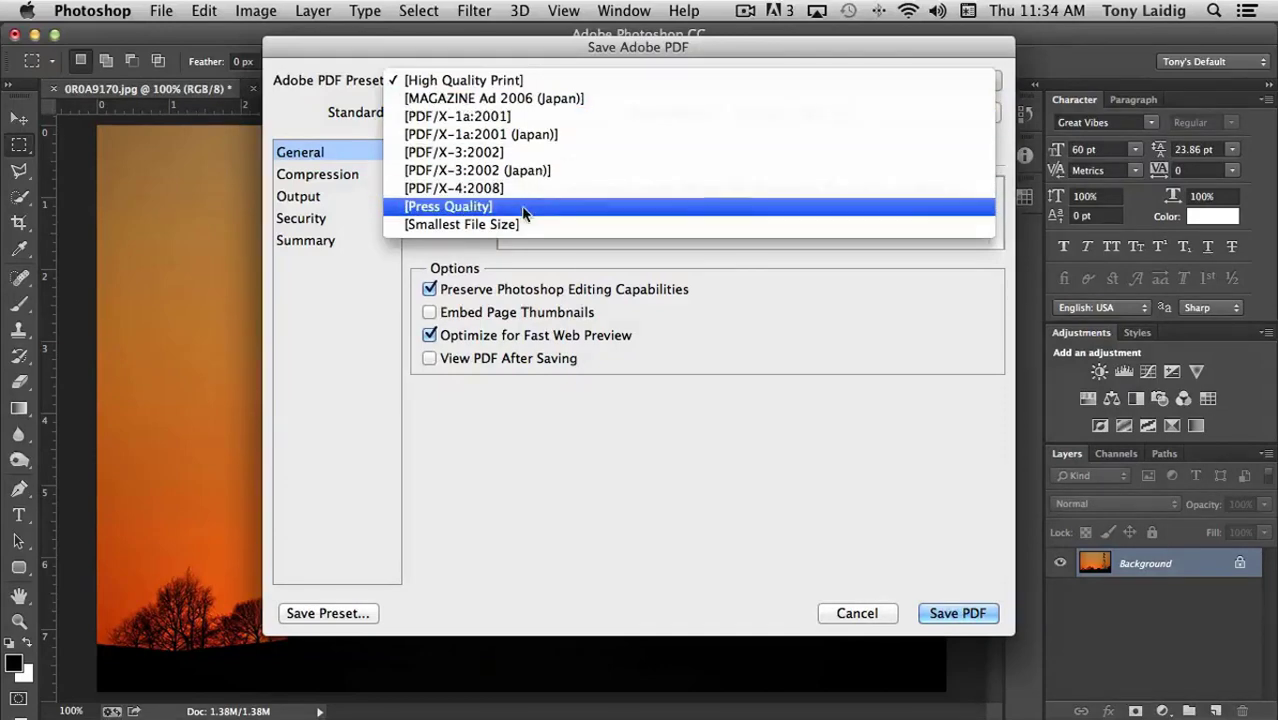
pyautogui.click(415, 44)
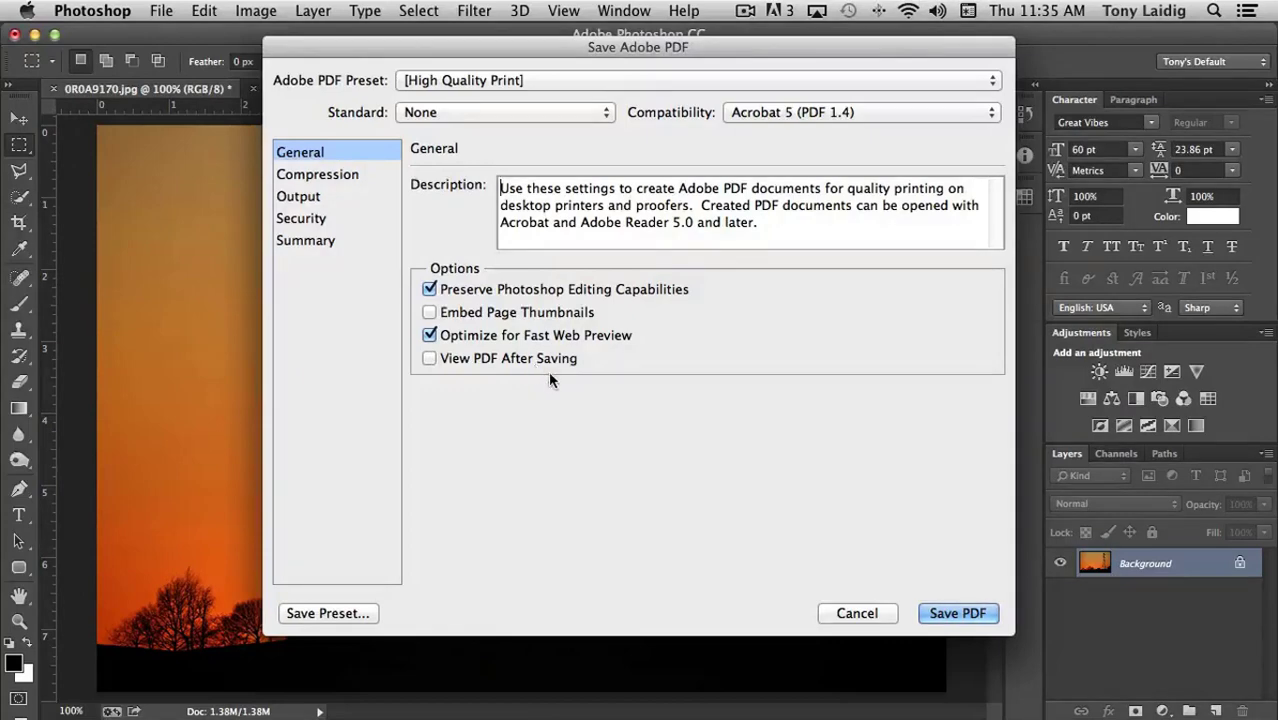
pyautogui.click(341, 176)
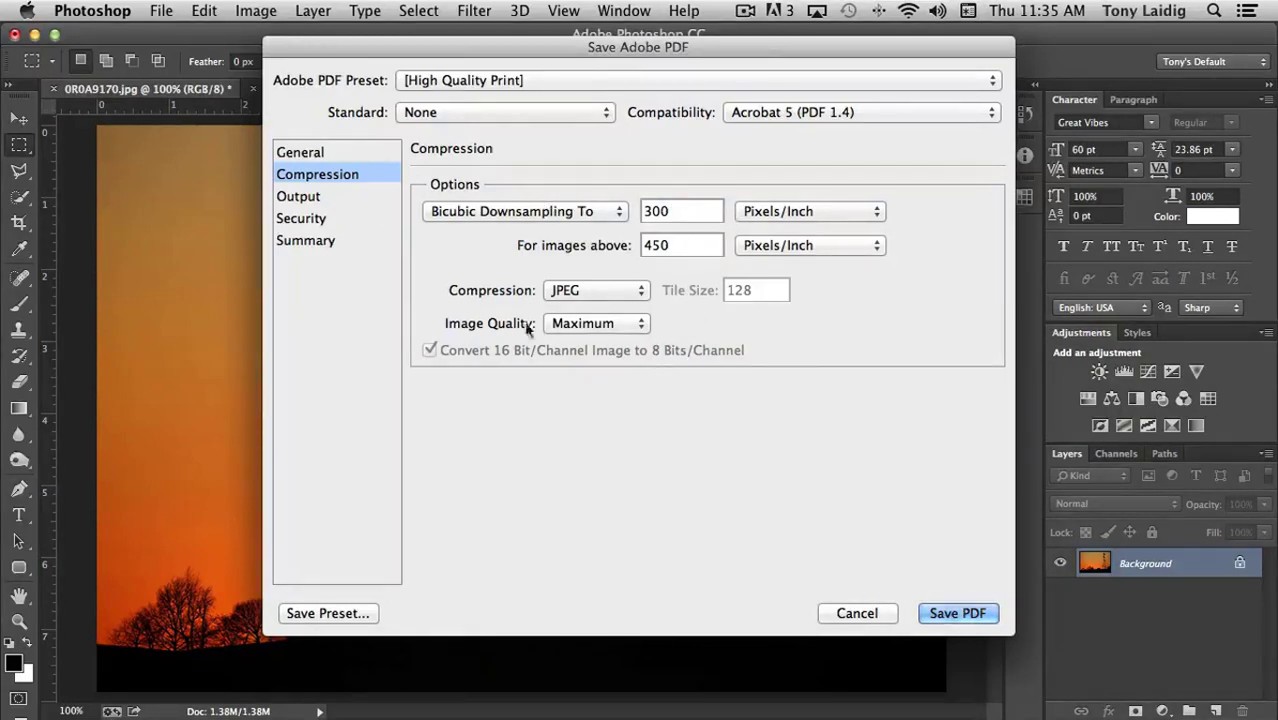
pyautogui.click(310, 198)
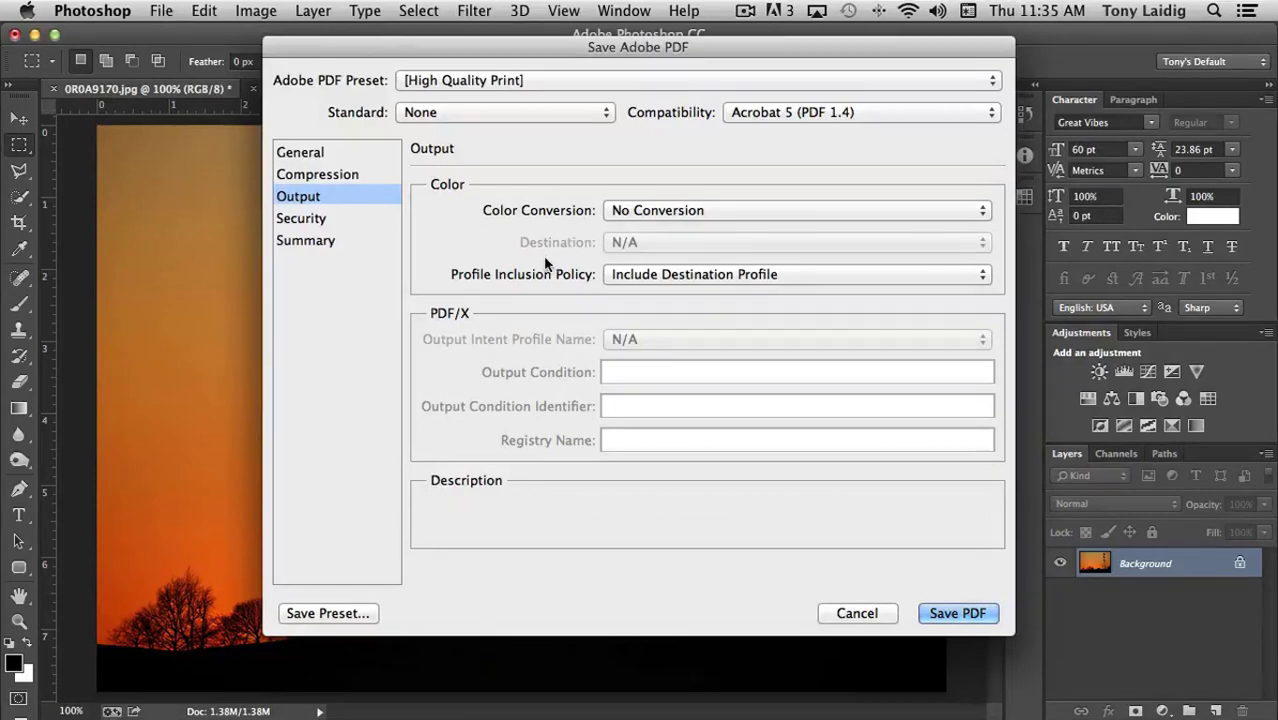
pyautogui.click(306, 222)
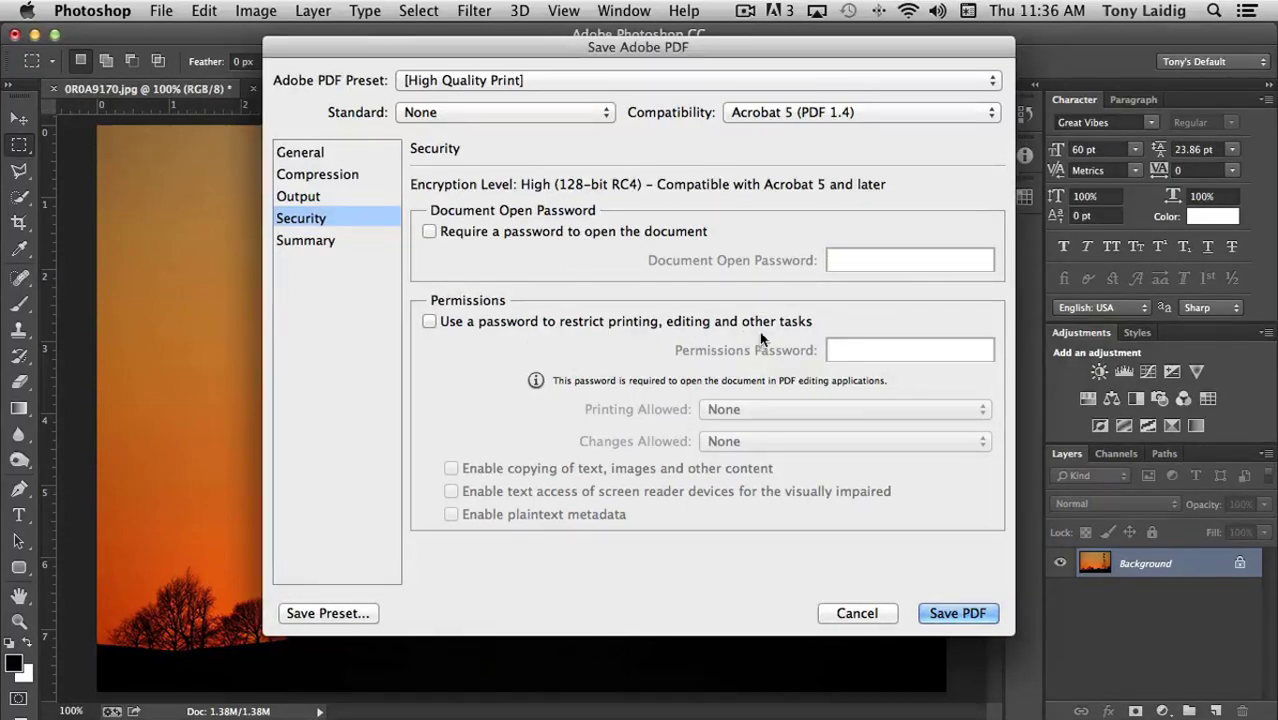
pyautogui.click(302, 243)
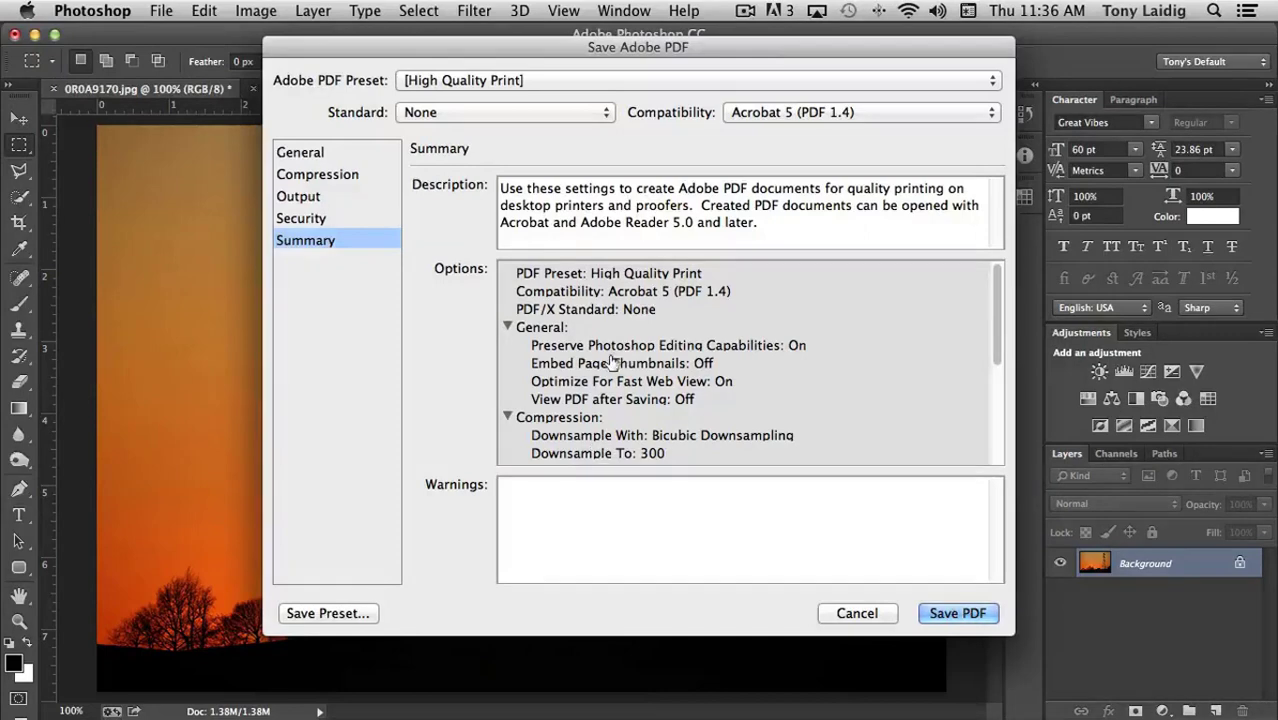
pyautogui.click(300, 152)
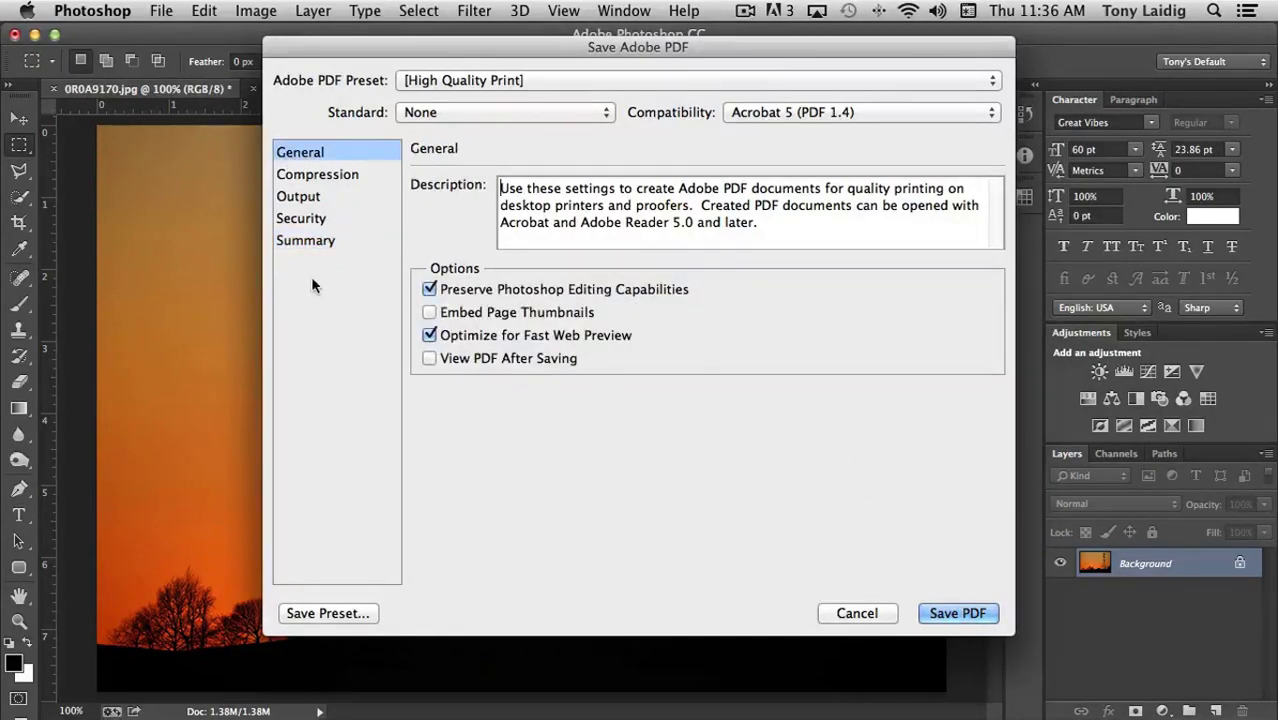
pyautogui.click(953, 614)
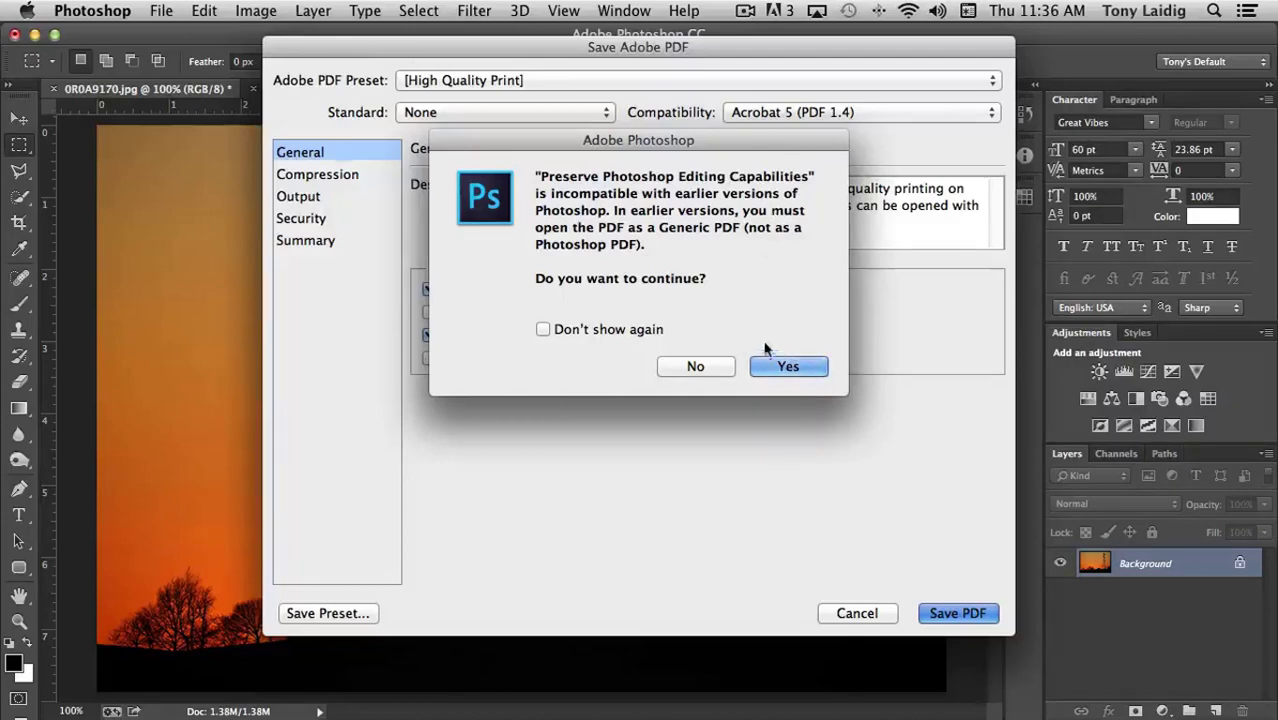
pyautogui.click(786, 367)
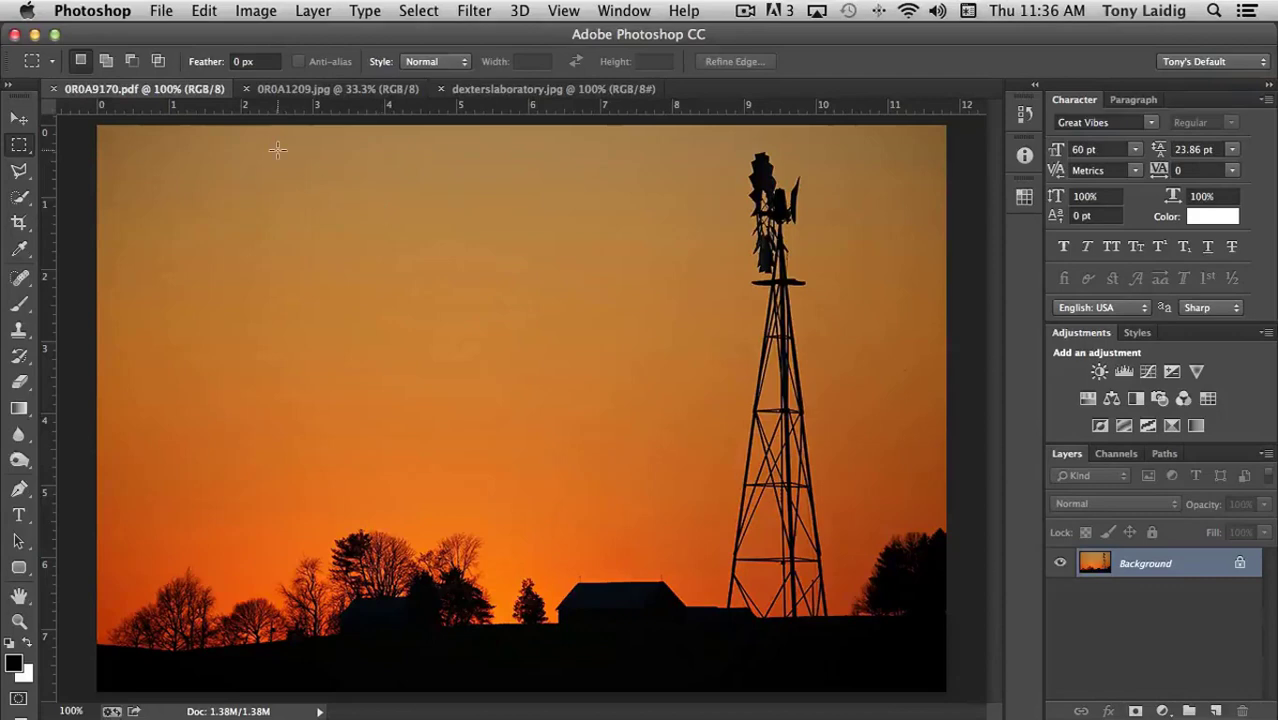
# Save the windmill image as a PNG in PS Docs with Smallest / Slow compression and no interlacing.
pyautogui.click(161, 11)
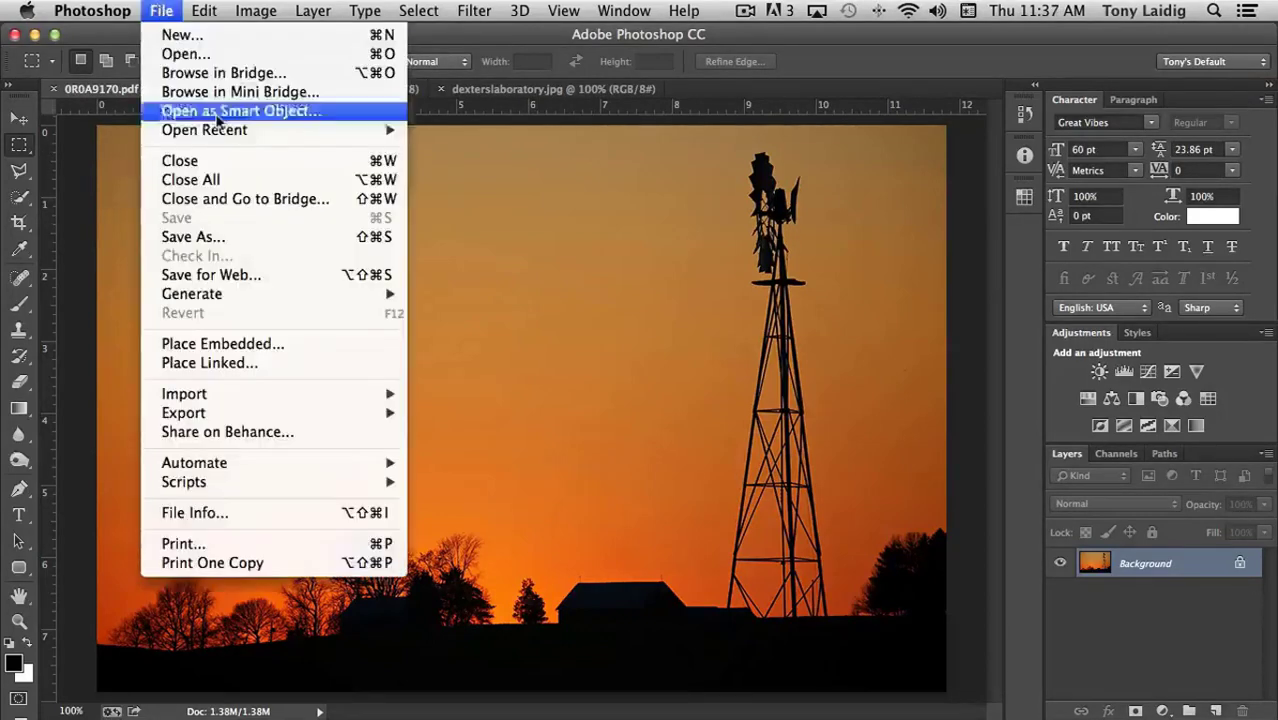
pyautogui.click(260, 243)
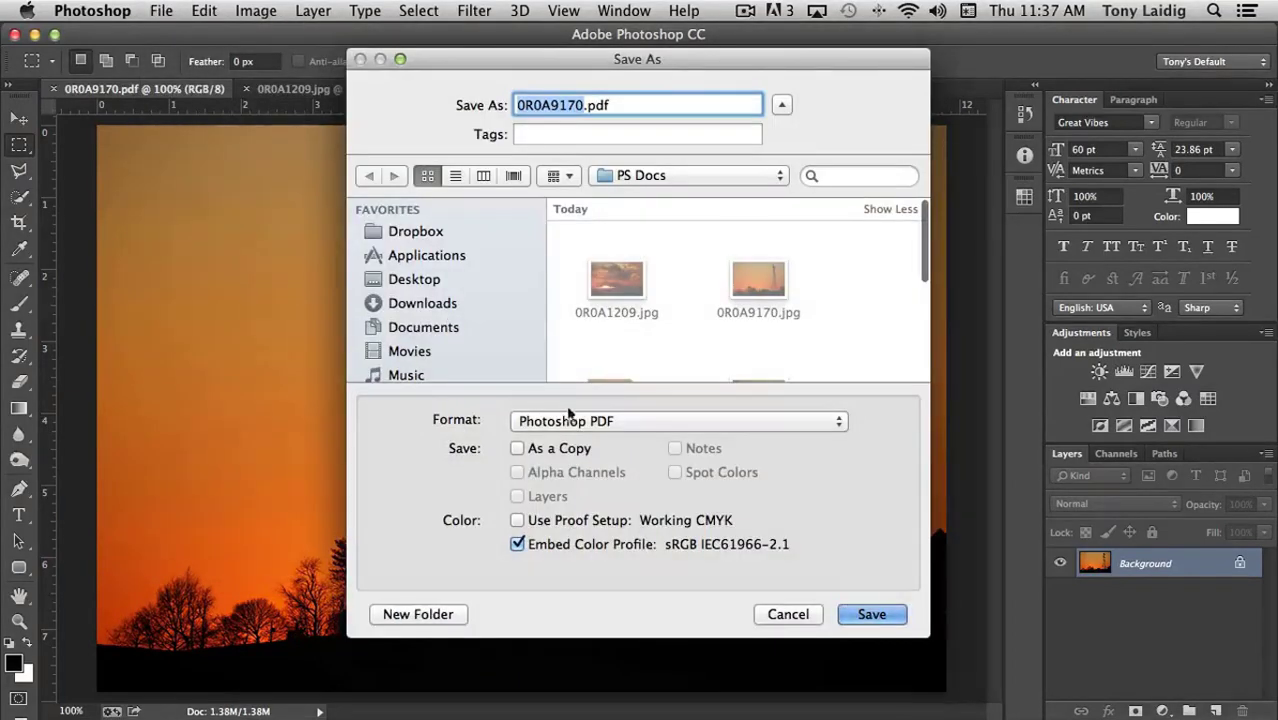
pyautogui.click(625, 422)
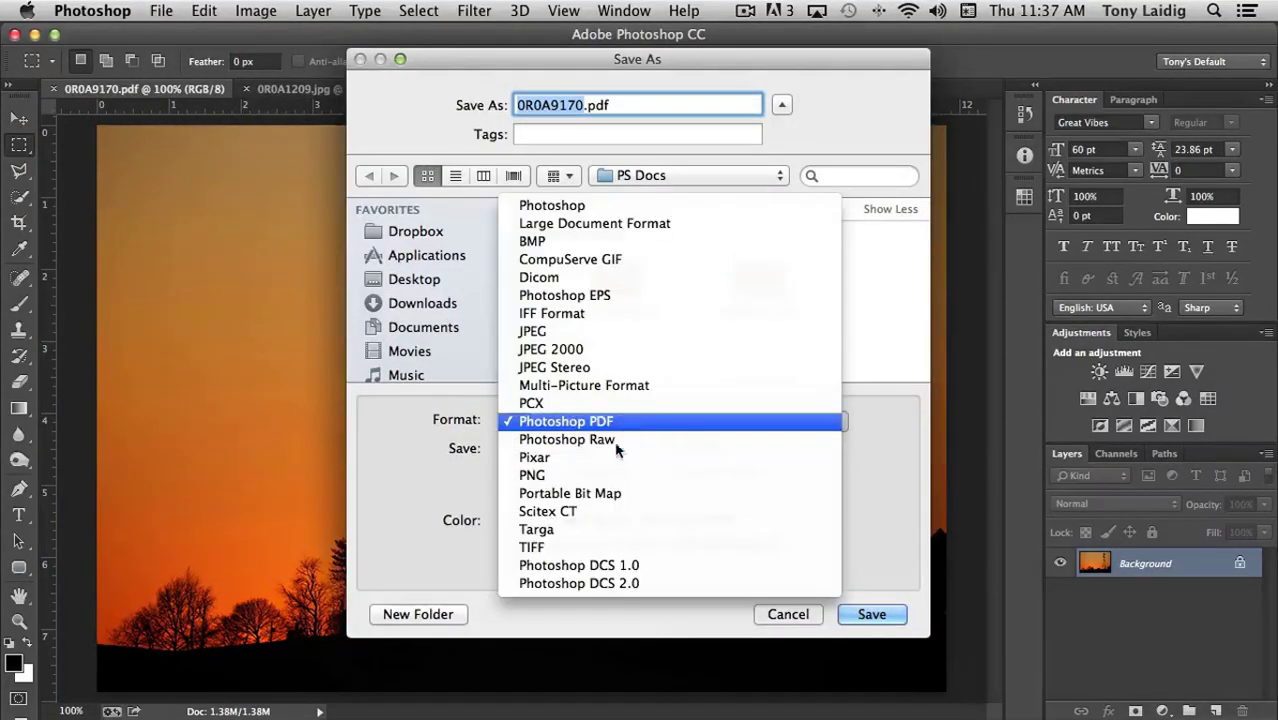
pyautogui.click(564, 477)
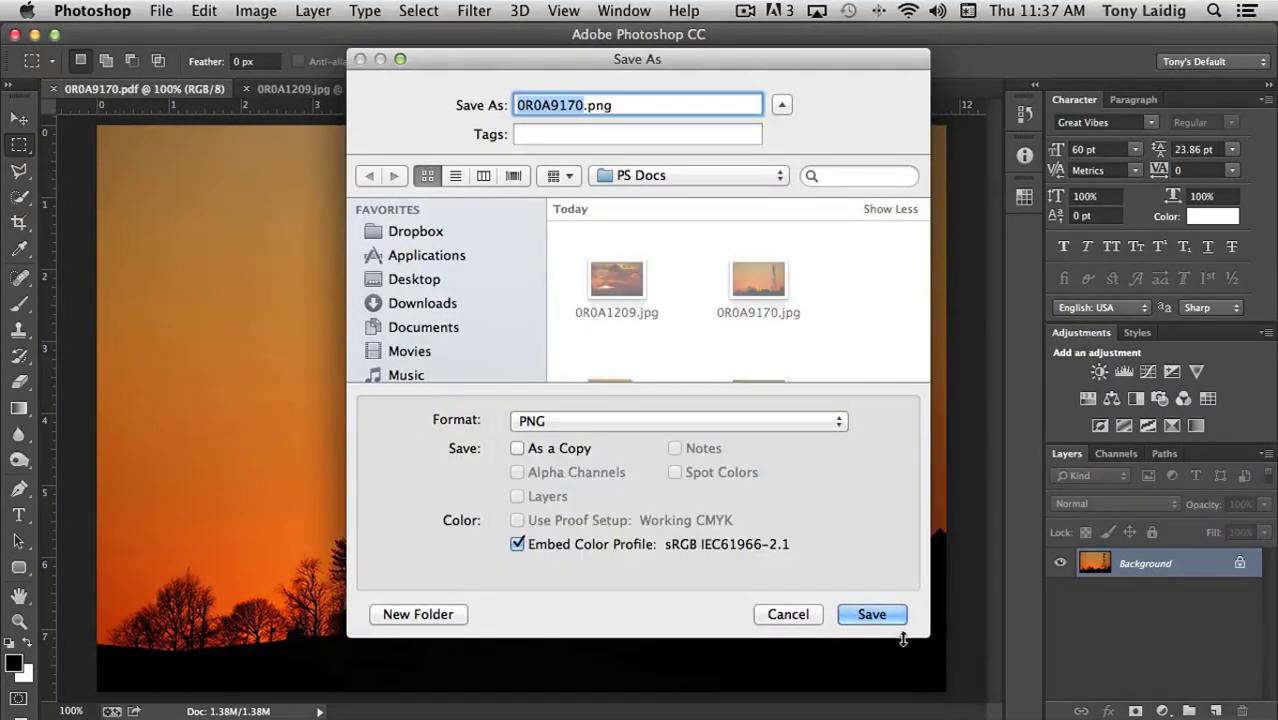
pyautogui.click(871, 614)
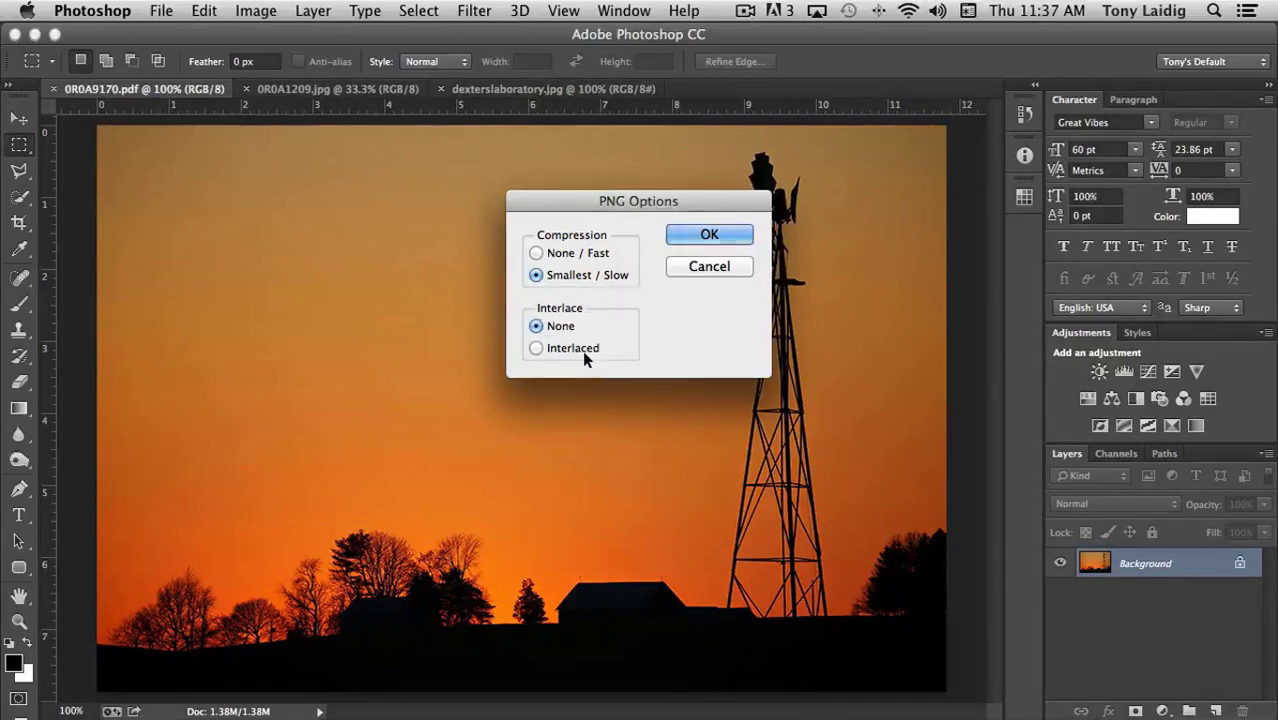
pyautogui.click(740, 238)
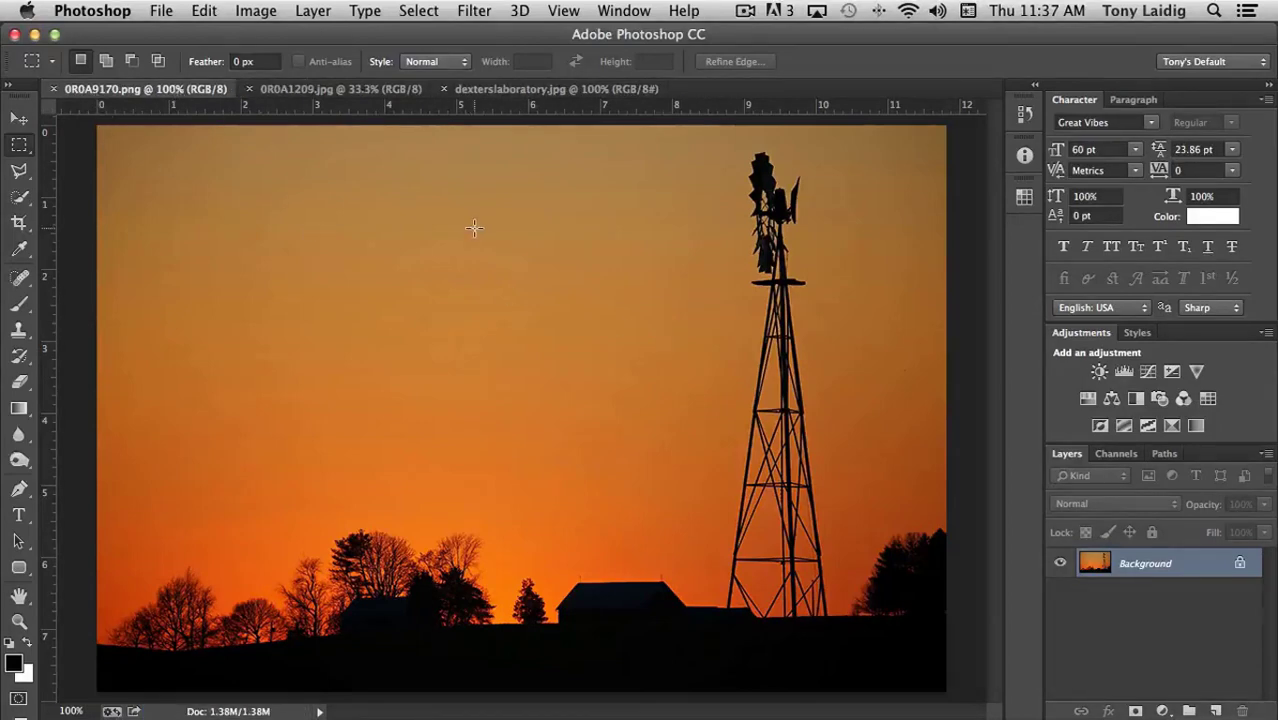
# Save the windmill image as a TIFF with LZW image compression and Macintosh byte order.
pyautogui.click(161, 11)
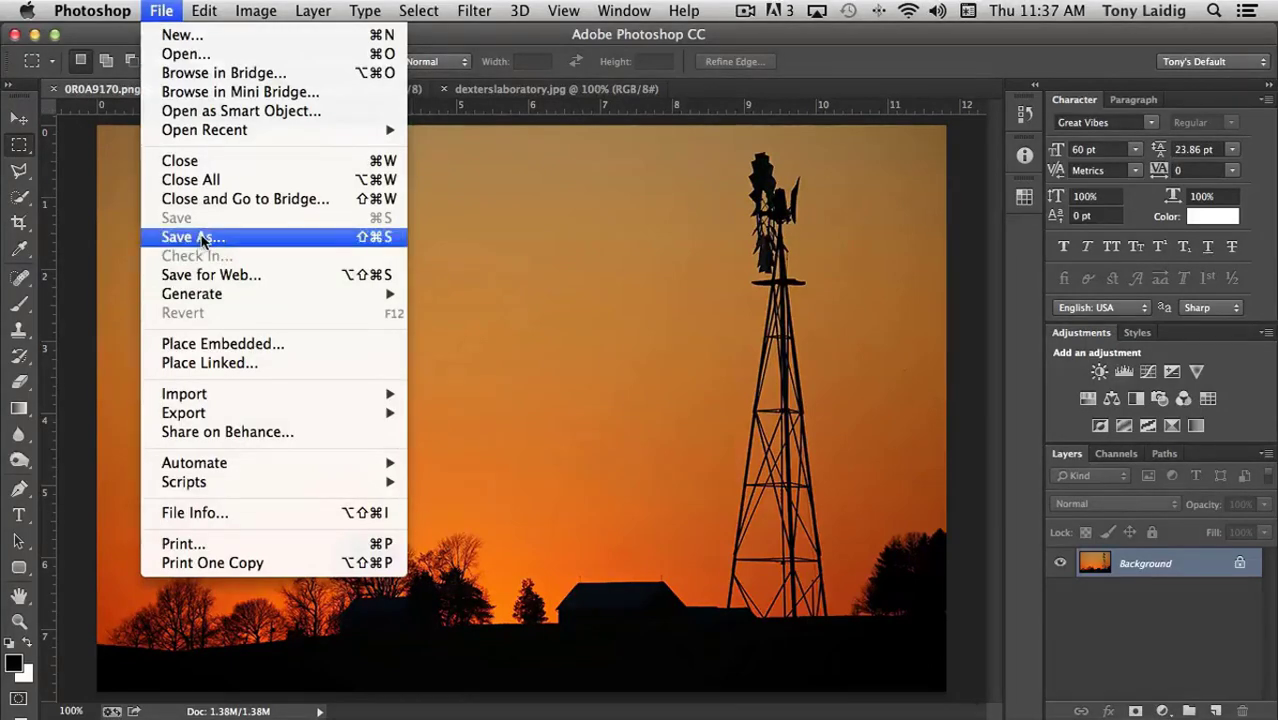
pyautogui.click(203, 241)
pyautogui.click(598, 424)
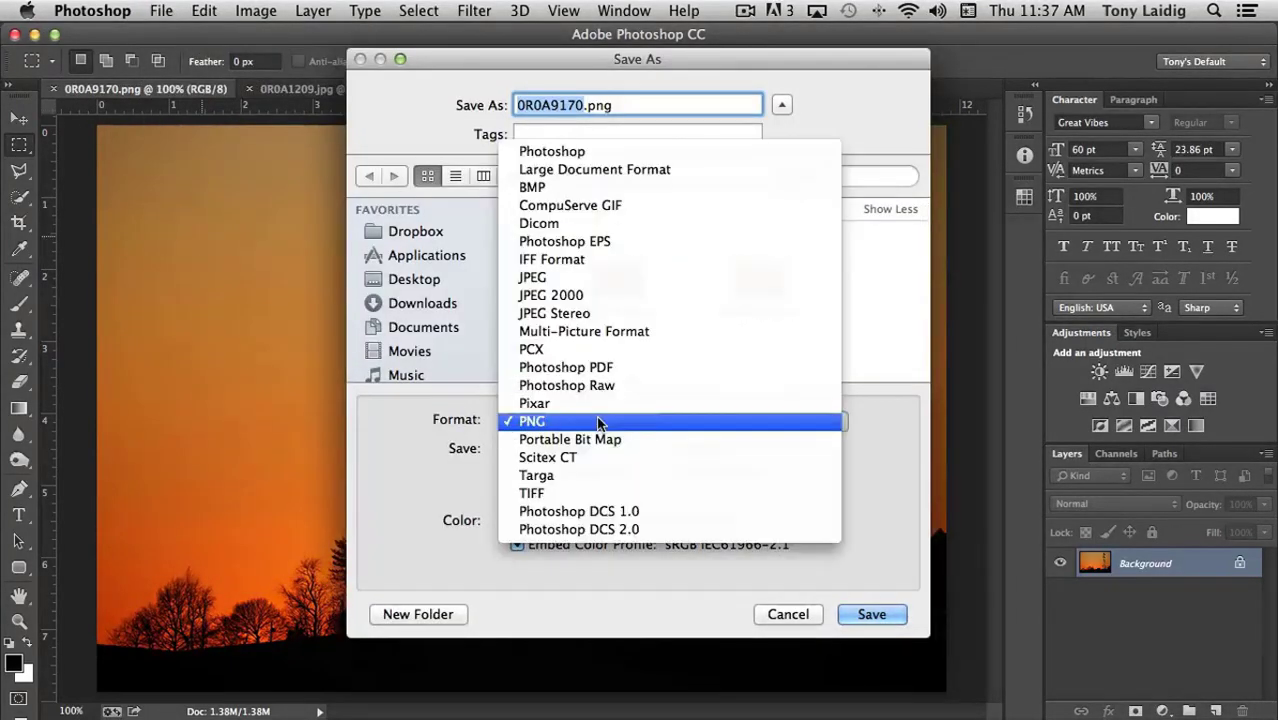
pyautogui.click(580, 493)
pyautogui.click(868, 613)
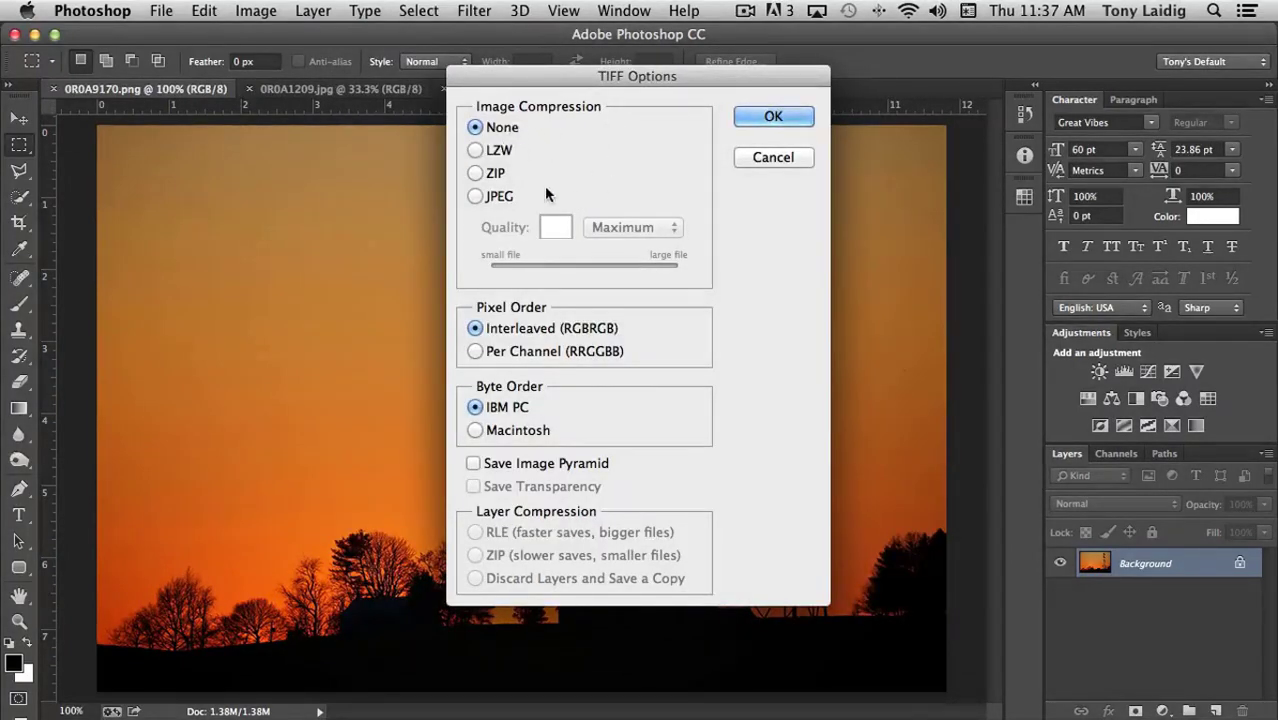
pyautogui.click(476, 150)
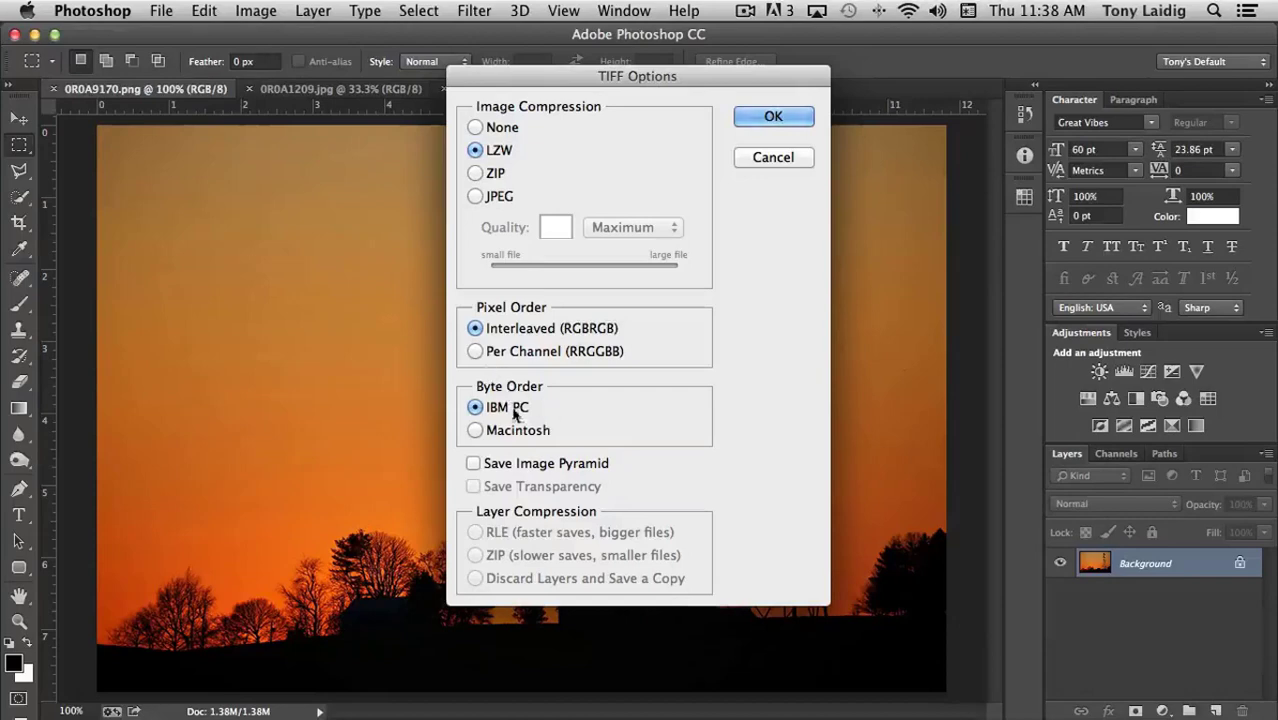
pyautogui.click(489, 431)
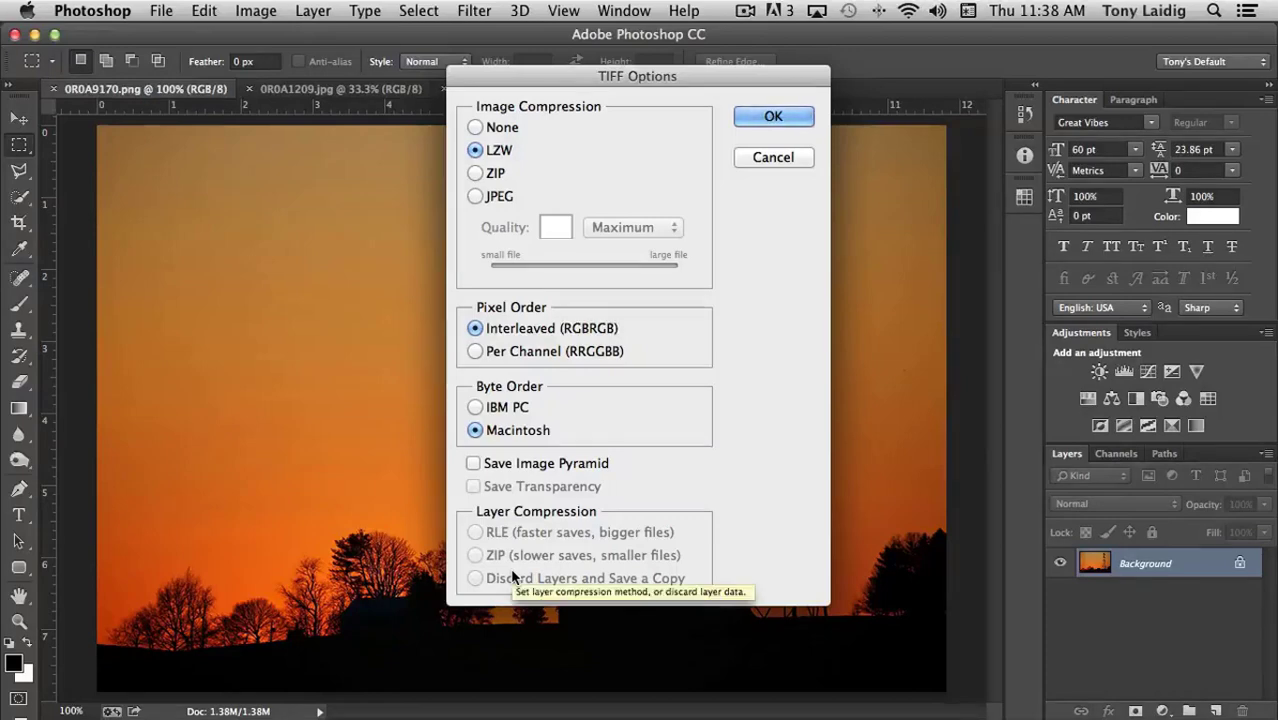
pyautogui.click(775, 116)
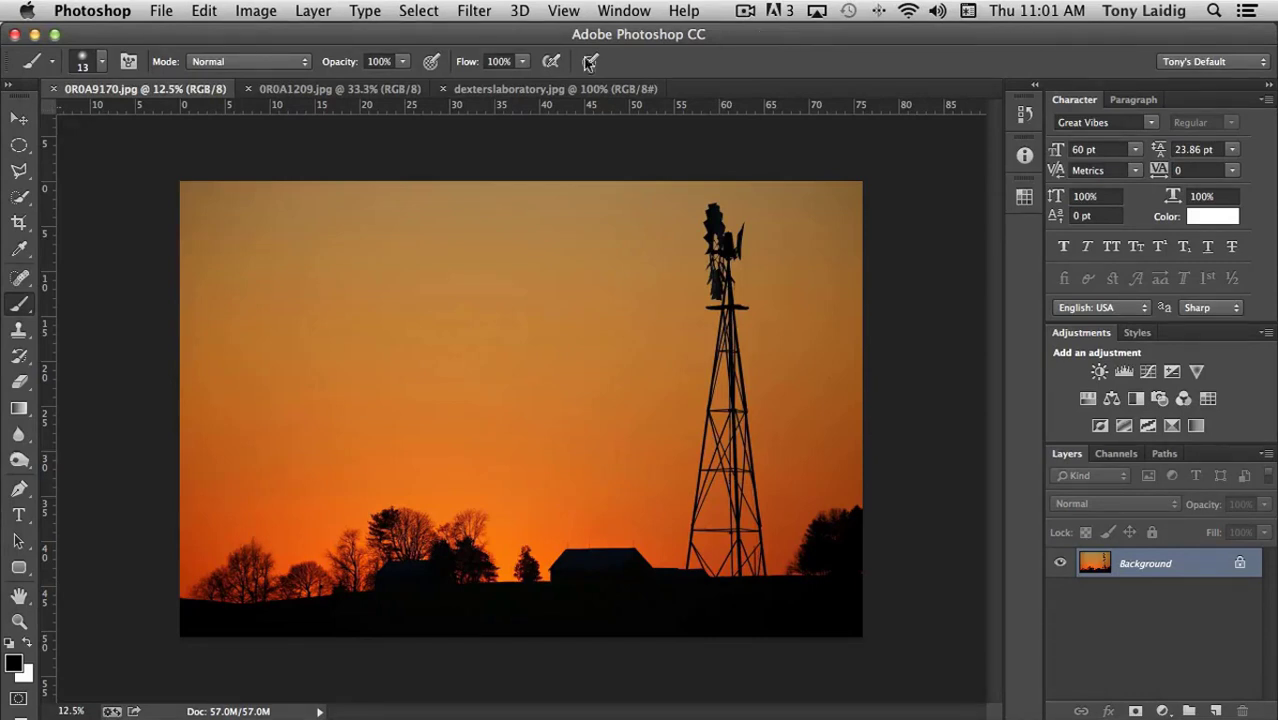
# Open the Image Size settings for 0R0A9170.jpg, switch the dimensions to pixels, and set the width to 851.
pyautogui.click(257, 14)
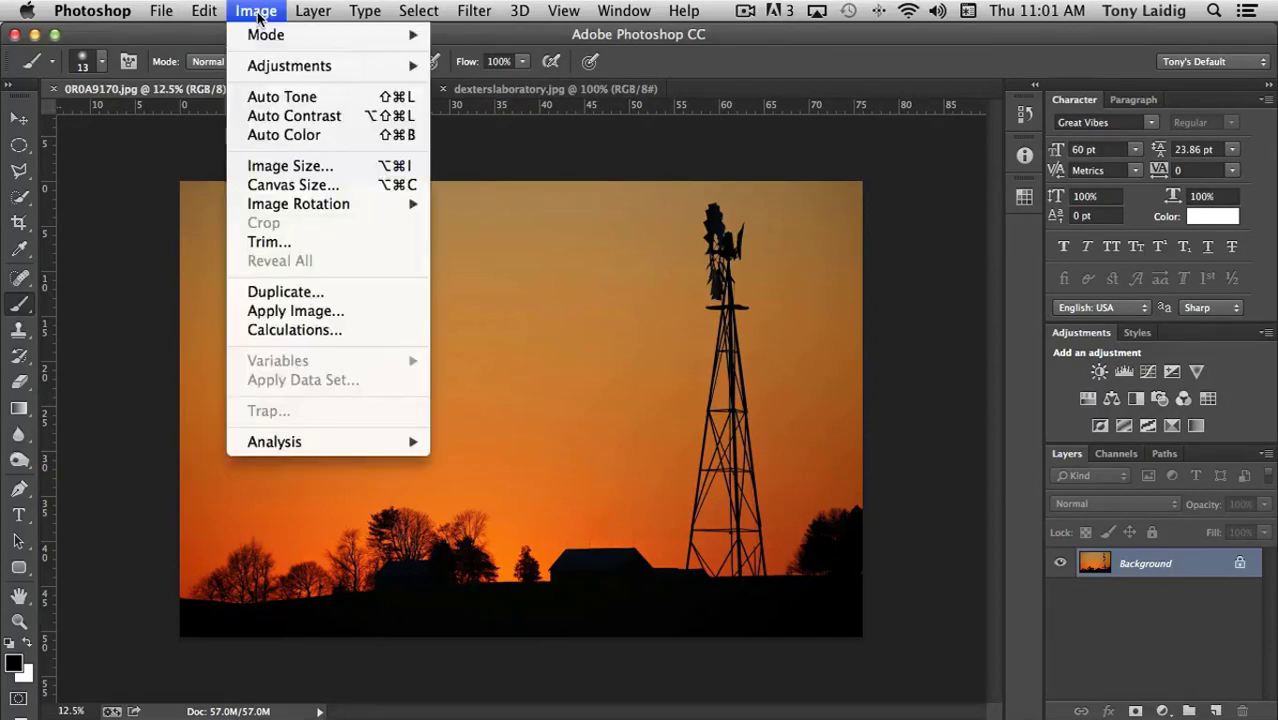
pyautogui.click(290, 166)
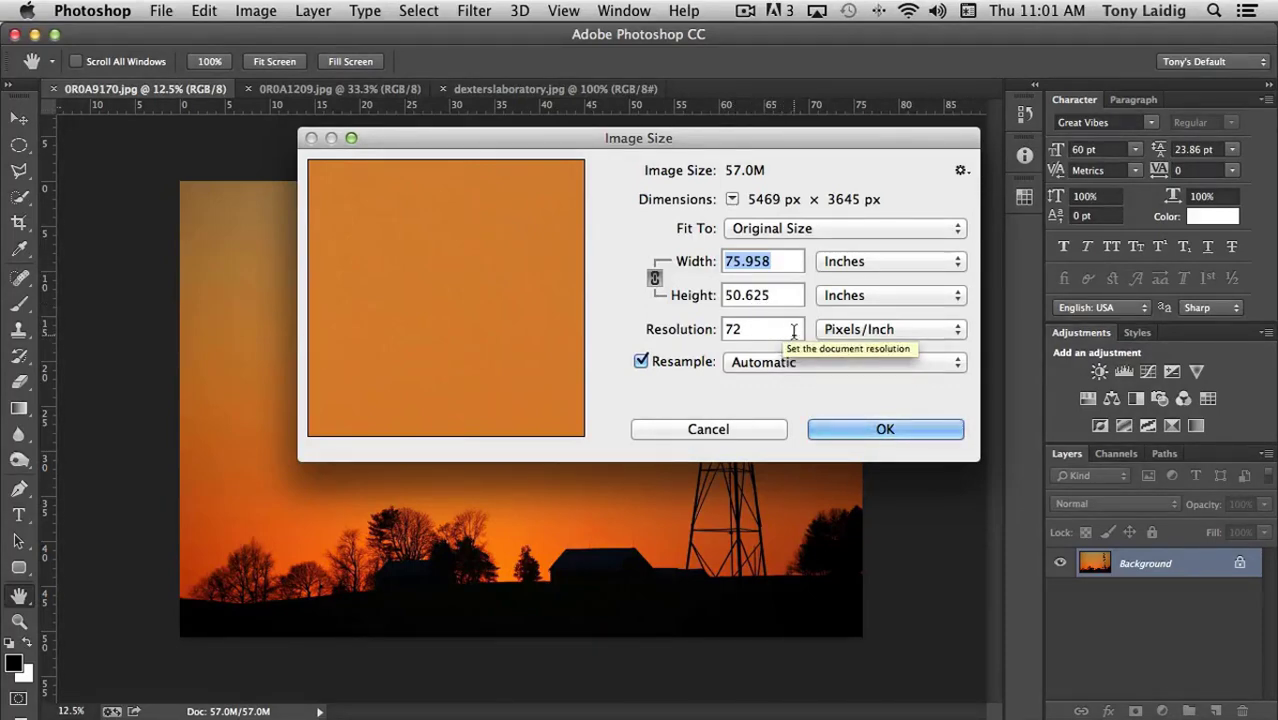
pyautogui.click(873, 262)
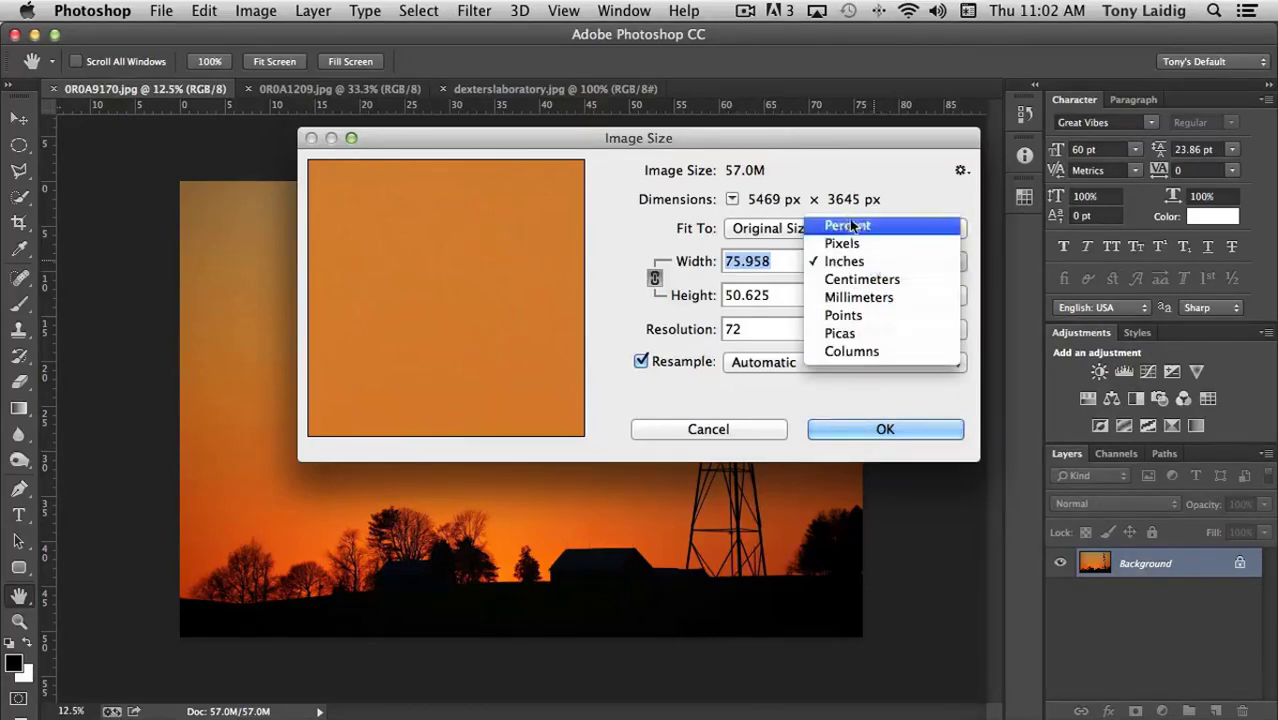
pyautogui.click(843, 245)
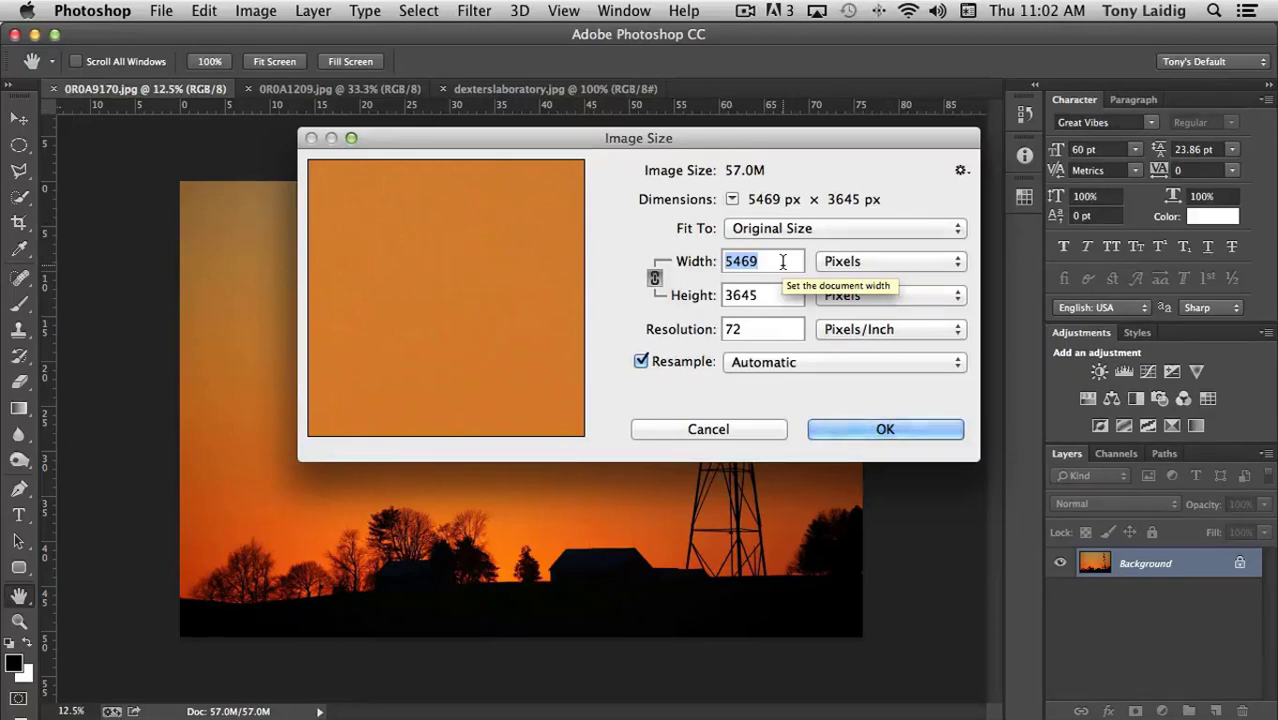
pyautogui.write('851')
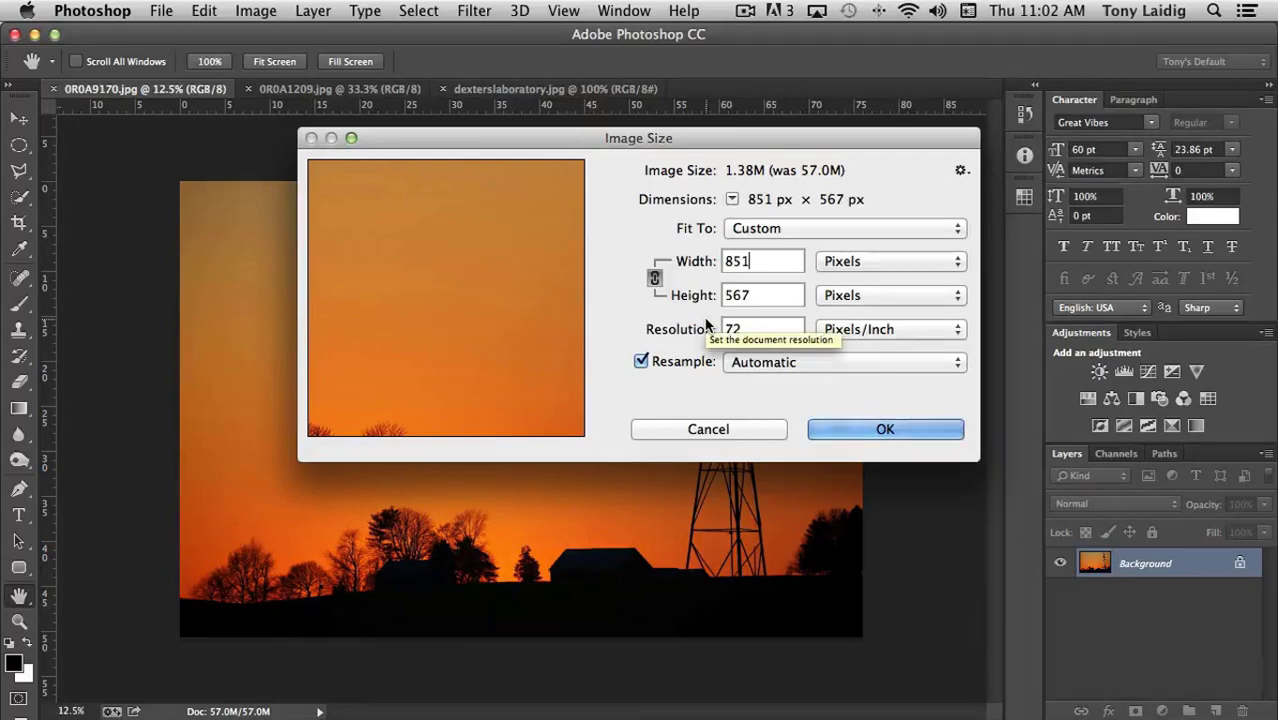
# Try unlinking the image's width and height, and restore the proportional link between them.
pyautogui.click(655, 279)
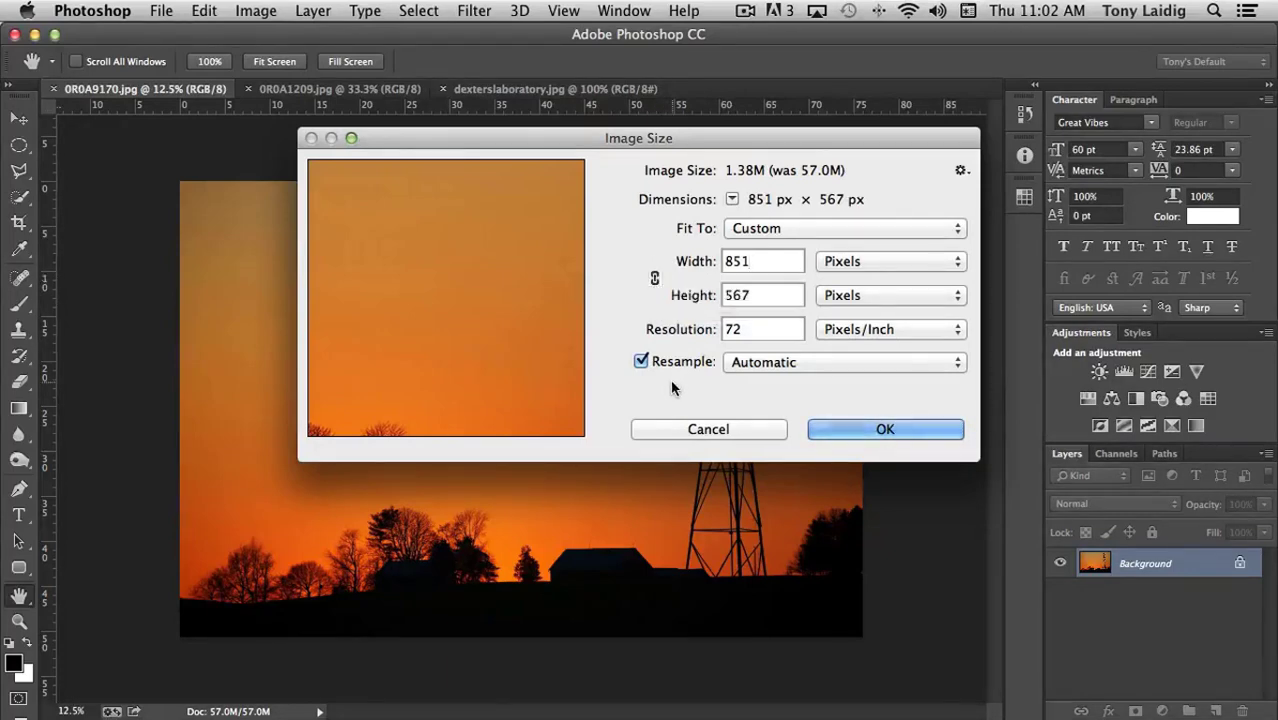
pyautogui.doubleClick(768, 295)
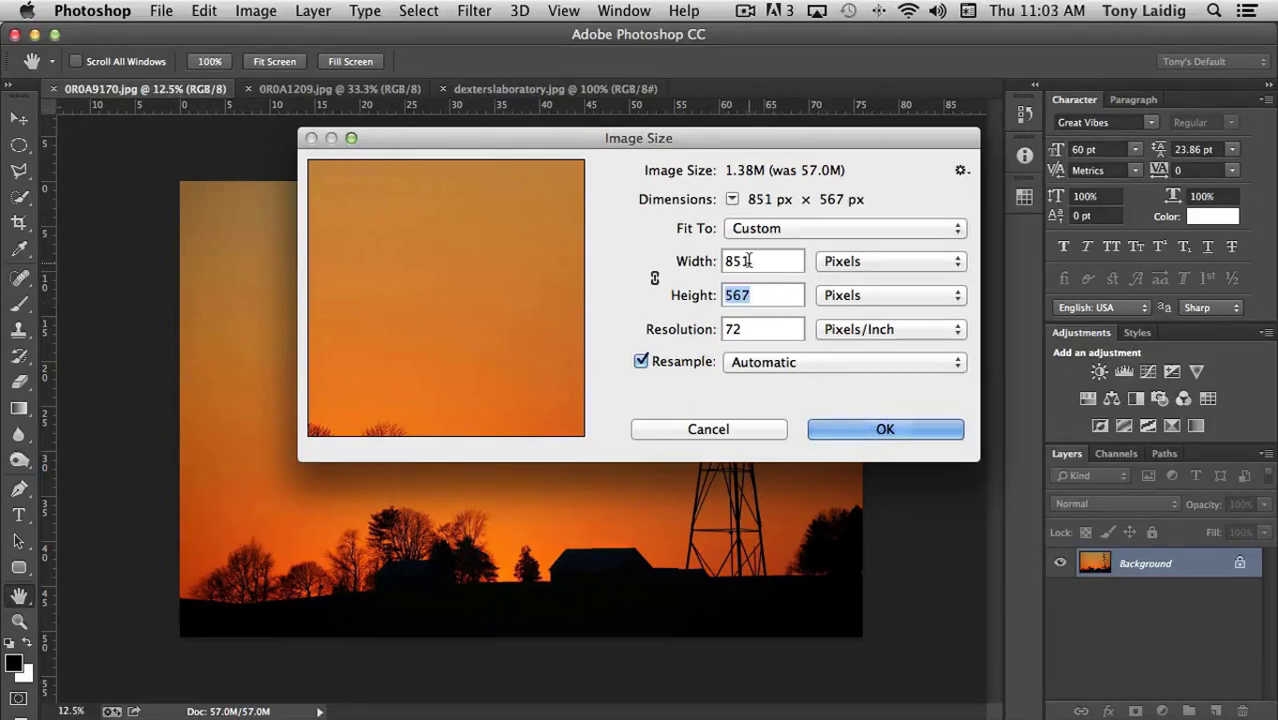
pyautogui.click(655, 278)
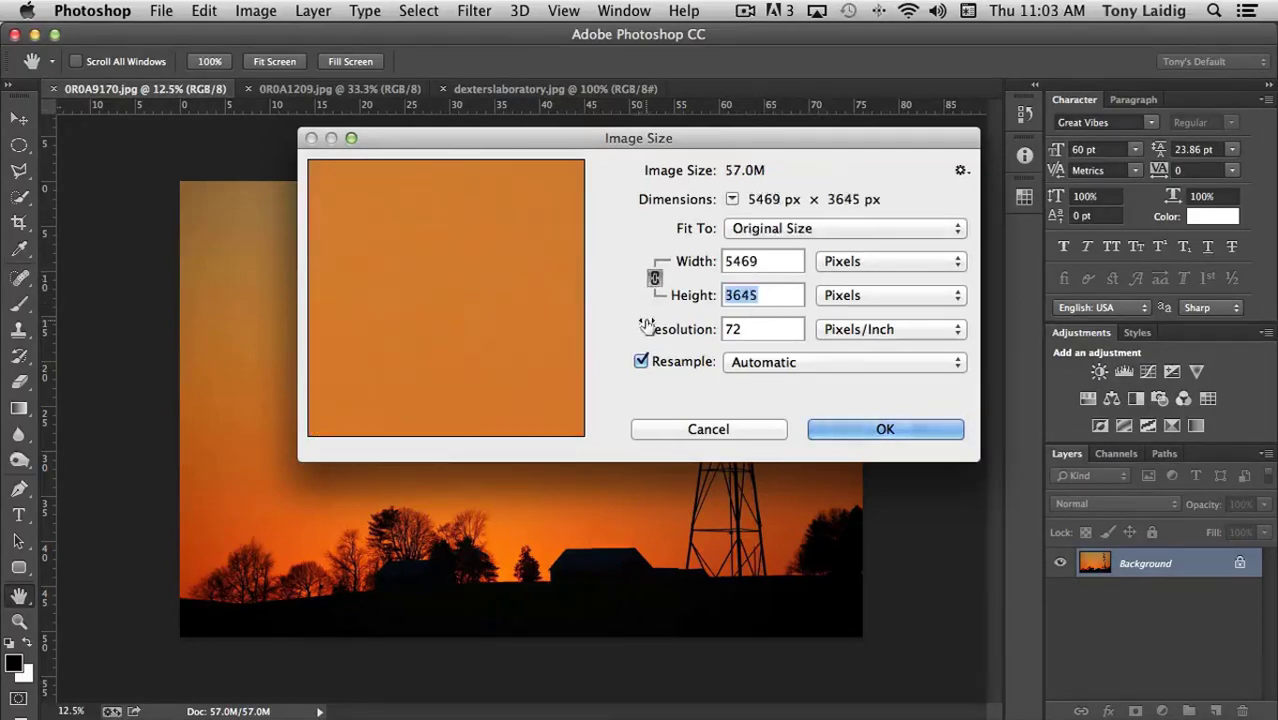
# Resize 0R0A9170.jpg to a width of 851 pixels, keeping its proportions.
pyautogui.doubleClick(776, 262)
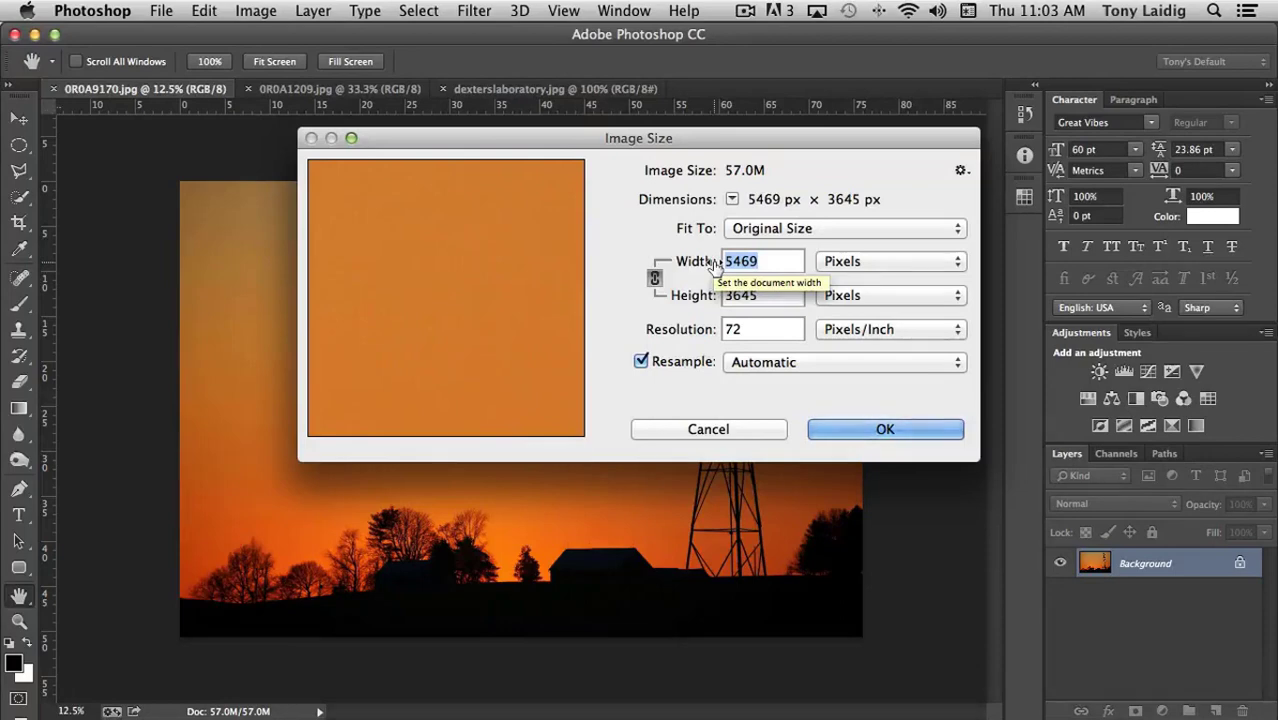
pyautogui.write('851')
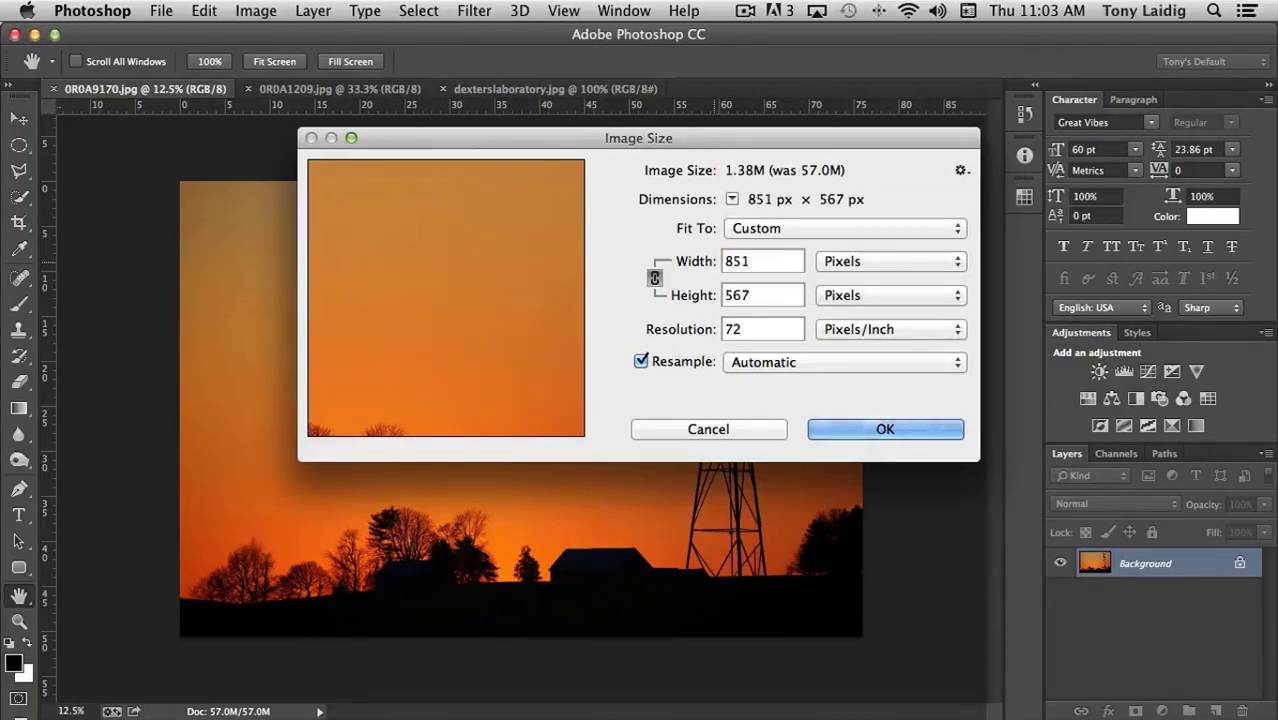
pyautogui.click(885, 429)
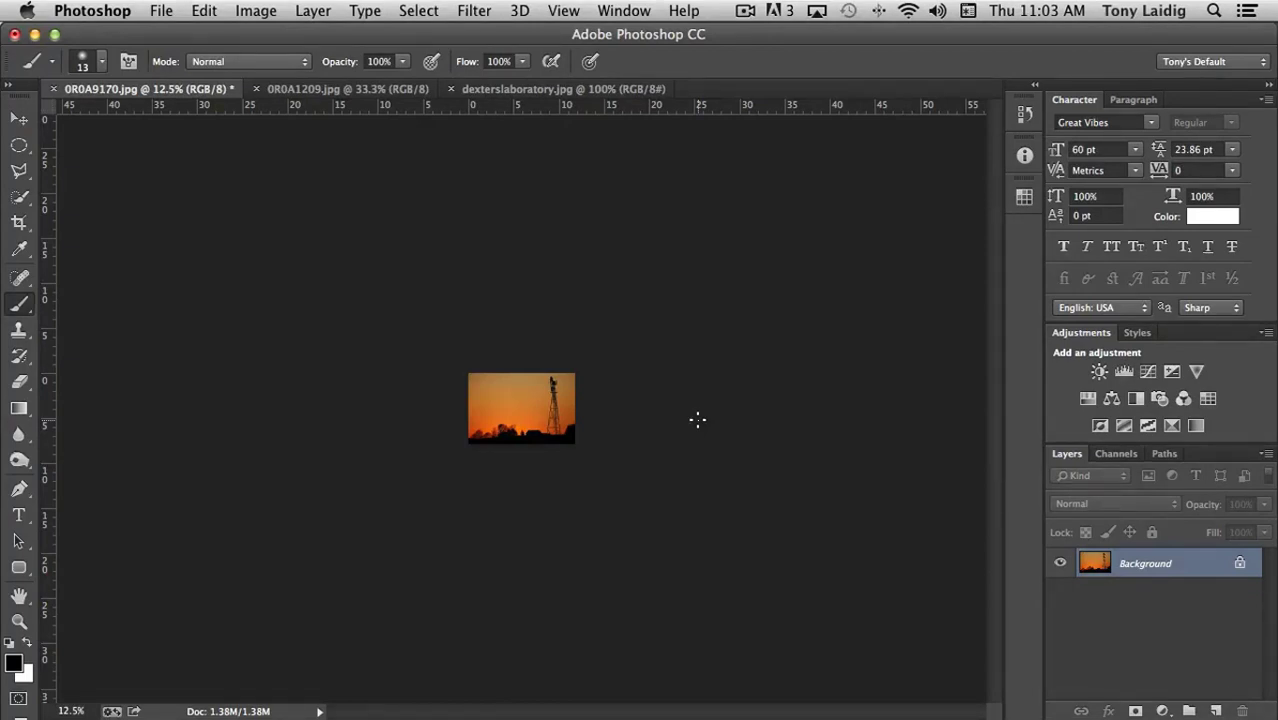
# Examine the resized windmill image at several magnifications, ending at 100%.
pyautogui.click(19, 624)
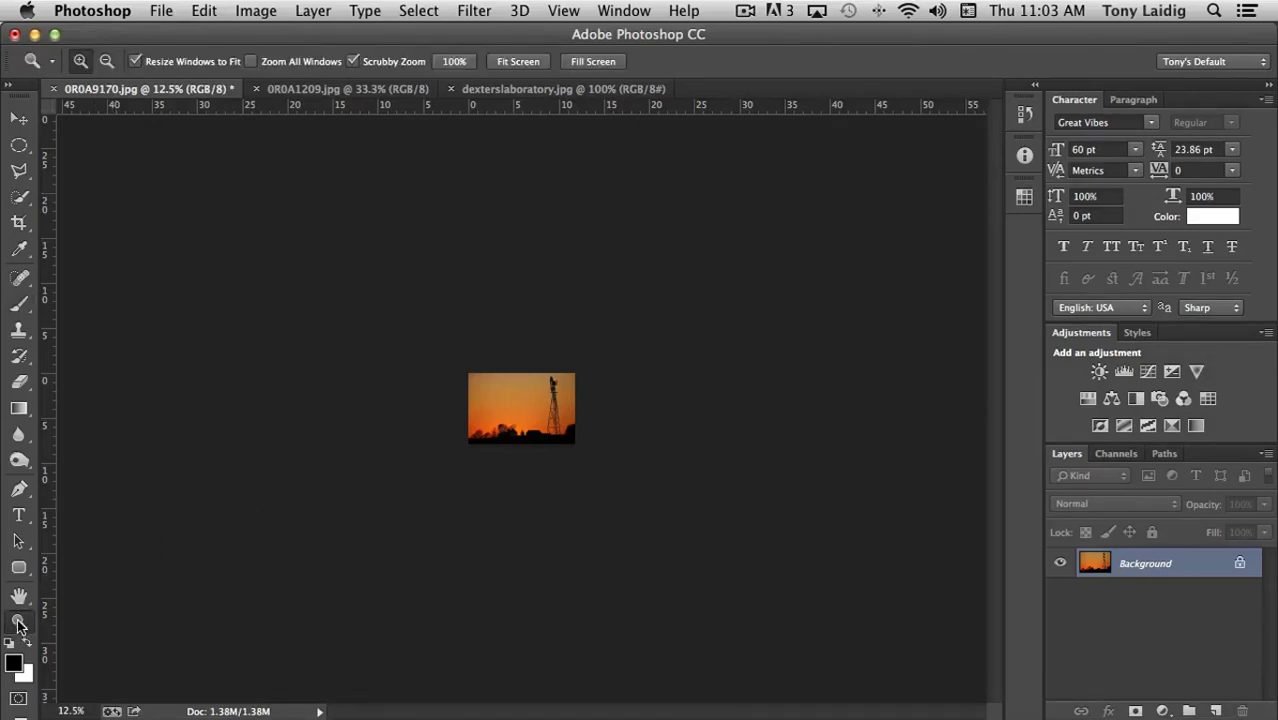
pyautogui.click(525, 428)
pyautogui.click(527, 429)
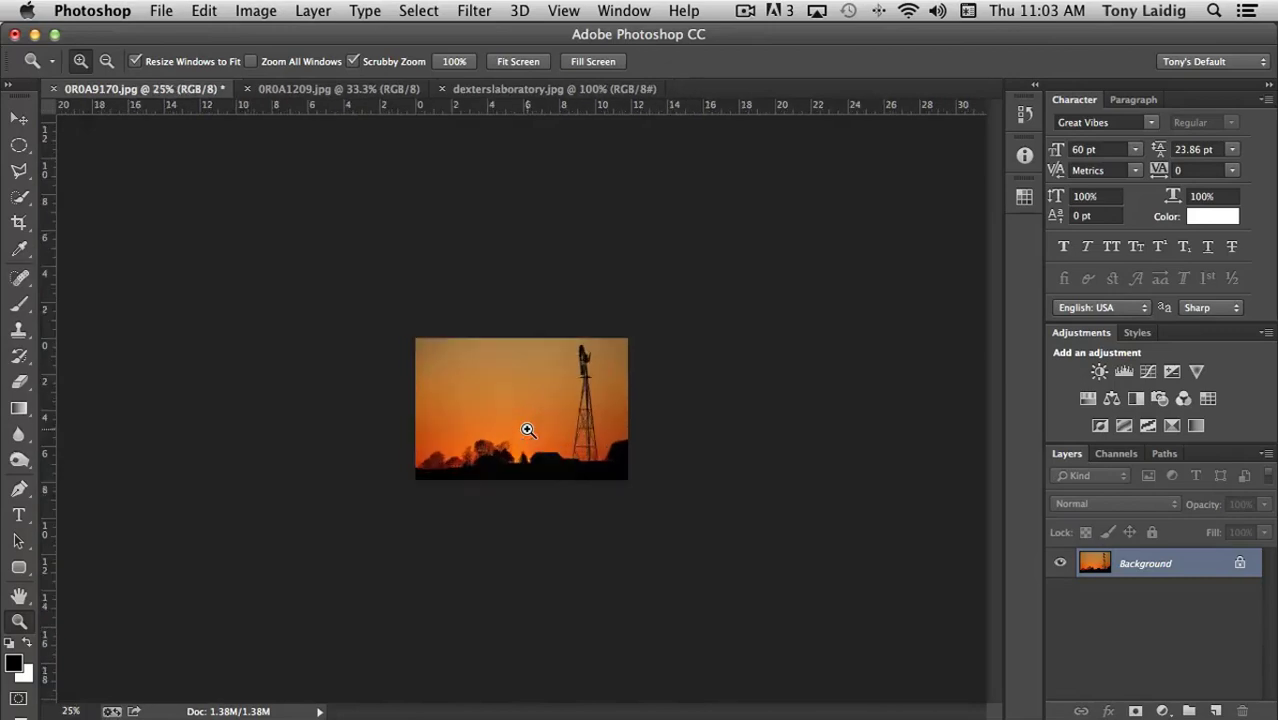
pyautogui.click(528, 430)
pyautogui.click(528, 430)
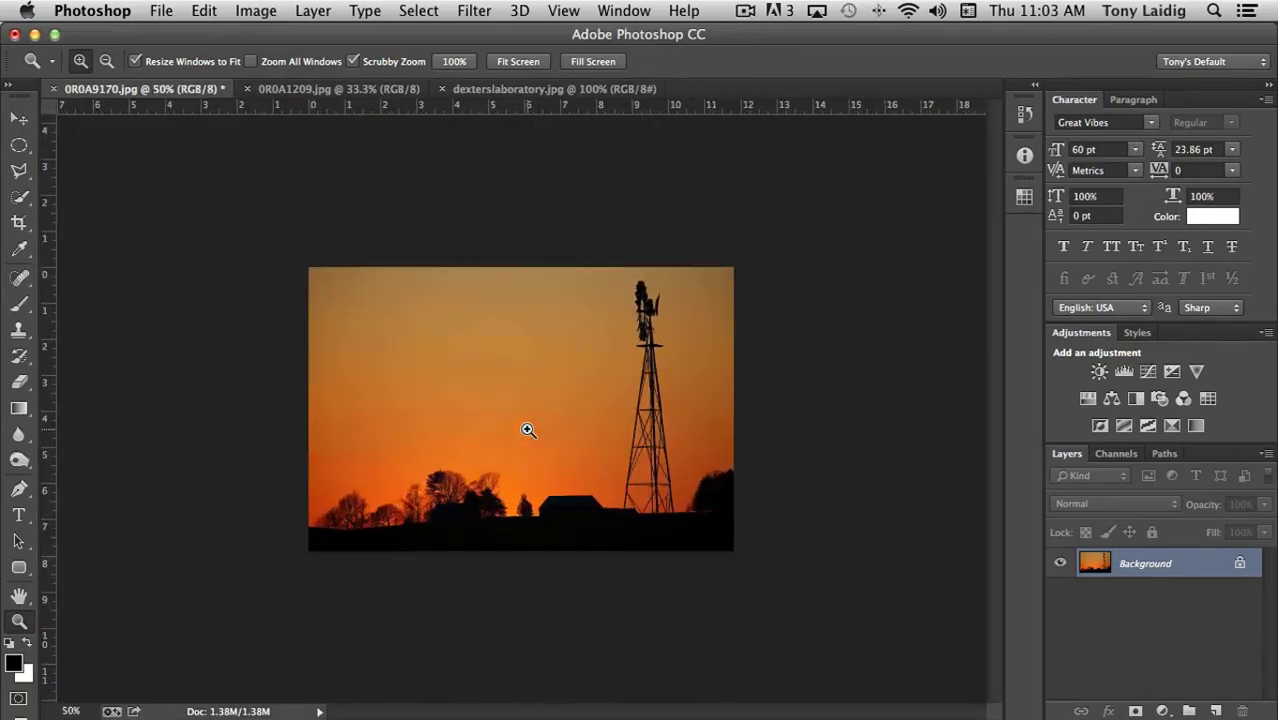
pyautogui.click(528, 430)
pyautogui.click(528, 430)
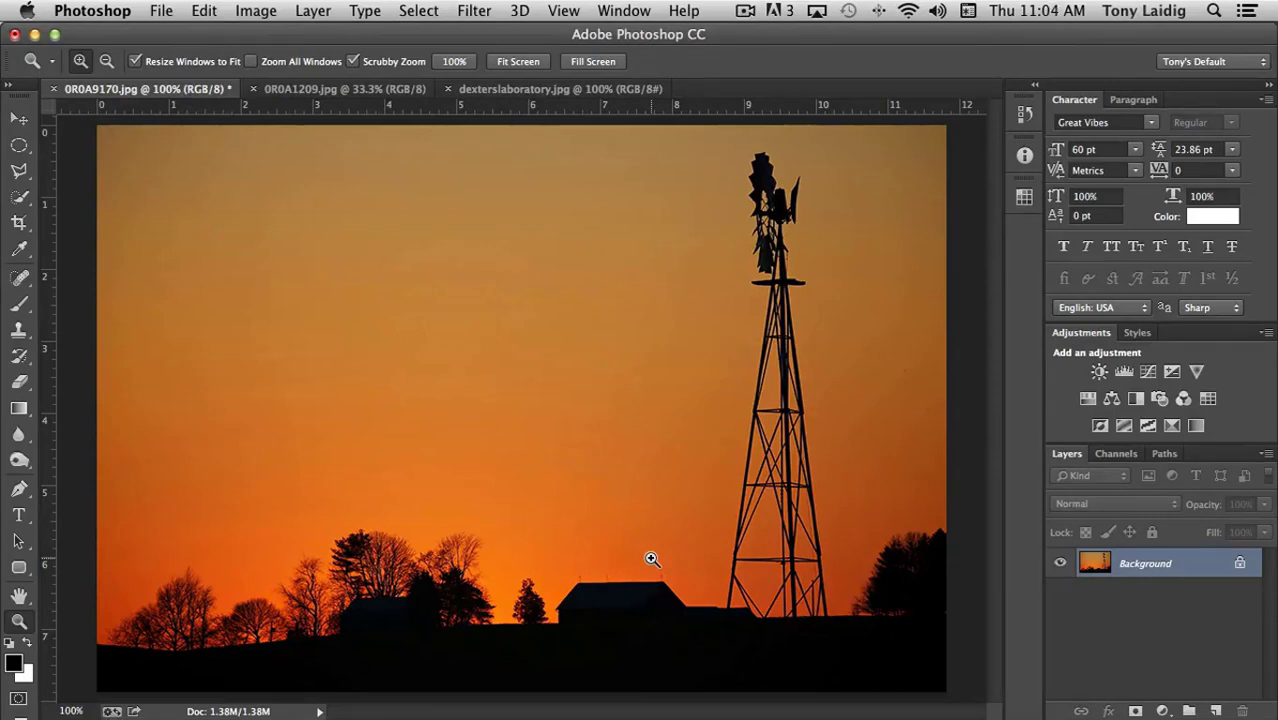
pyautogui.press('super+minus')
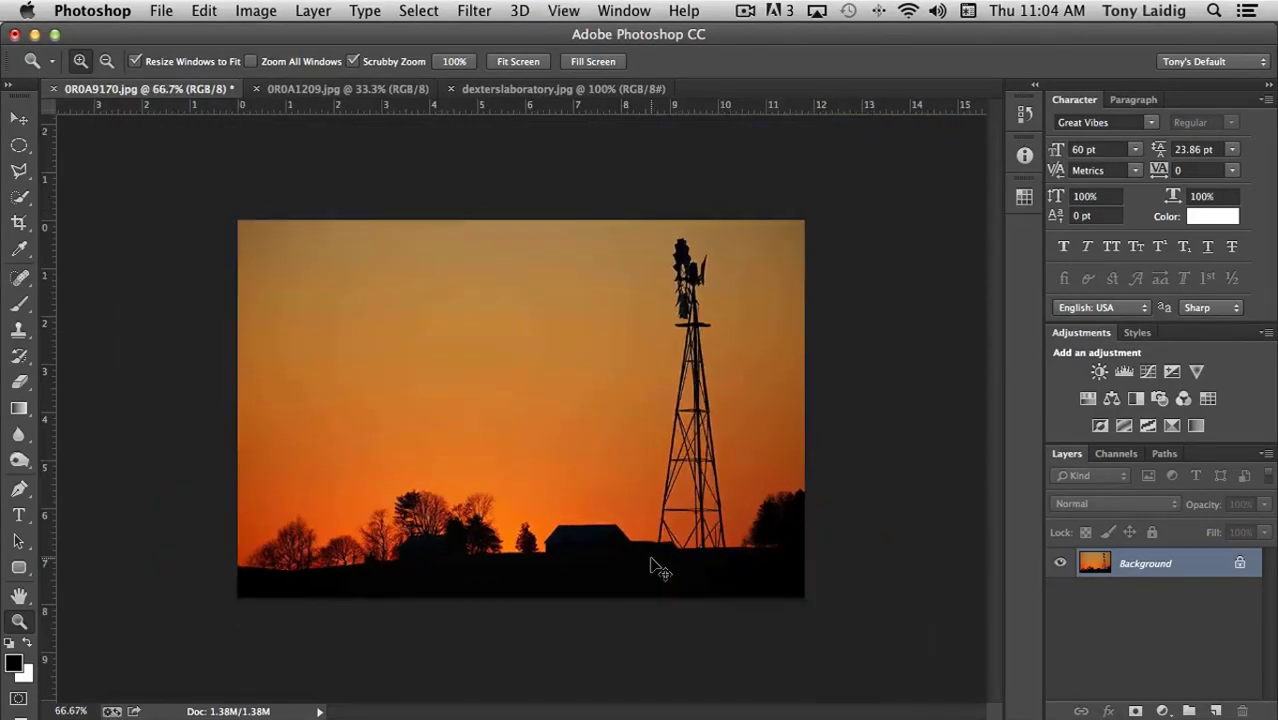
pyautogui.press('super+minus')
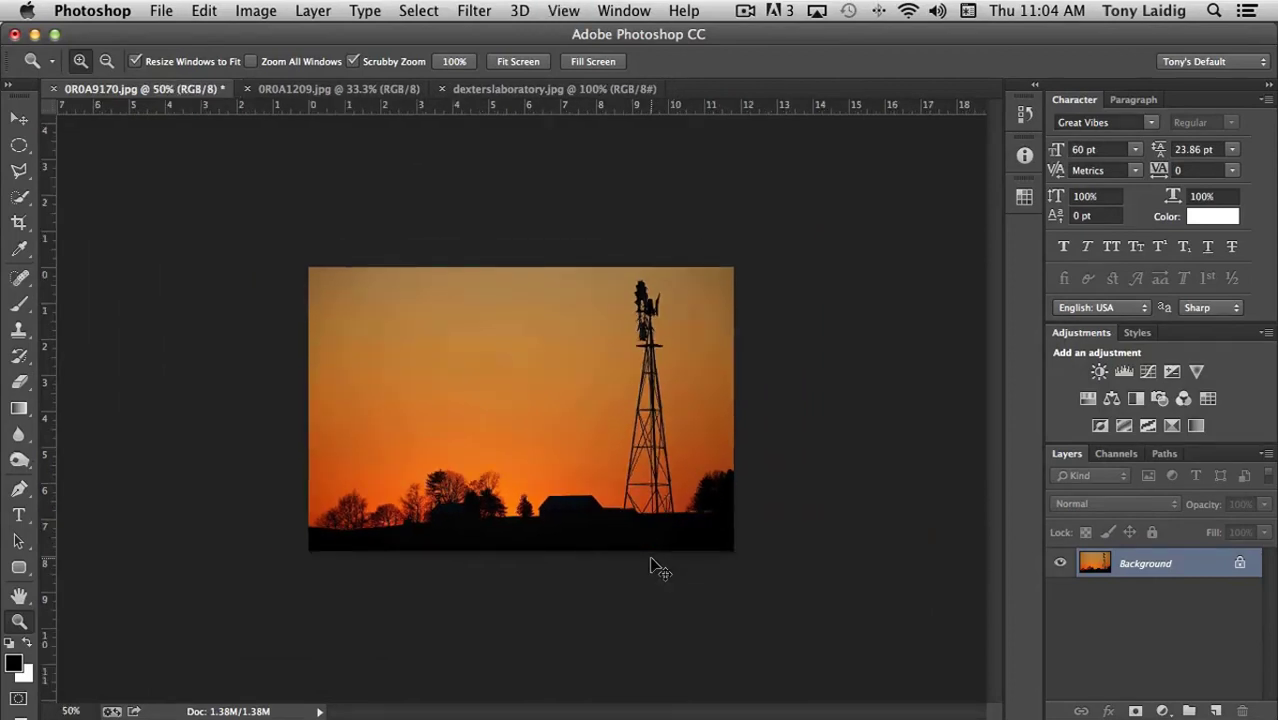
pyautogui.press('super+plus')
pyautogui.press('super+plus')
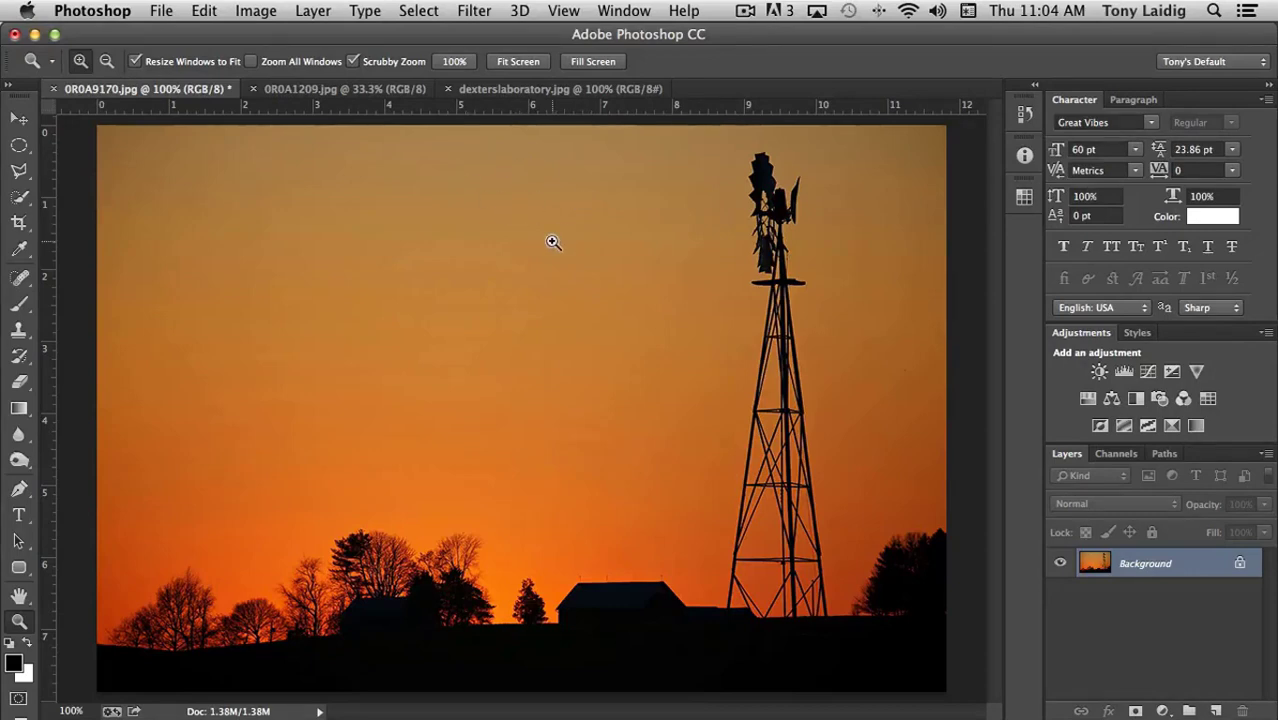
# Copy the cartoon from dexterslaboratory.jpg onto the lower middle of the windmill image with the Move tool.
pyautogui.click(528, 92)
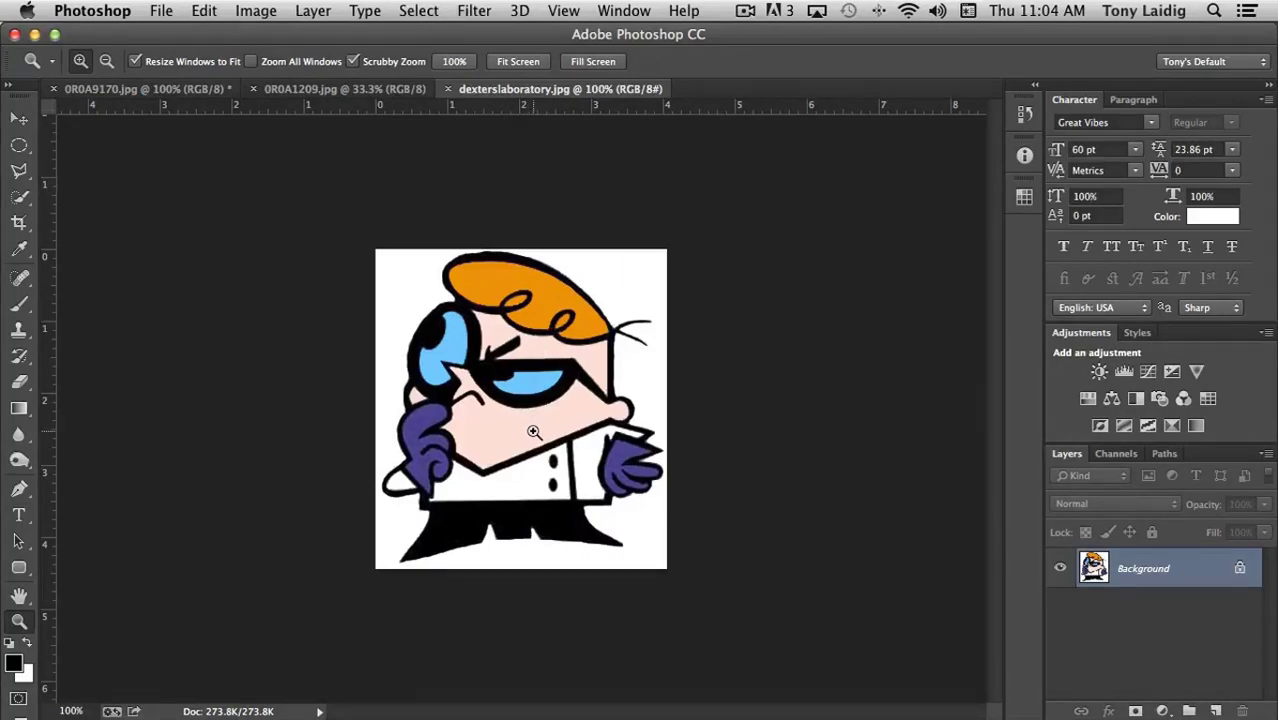
pyautogui.click(153, 88)
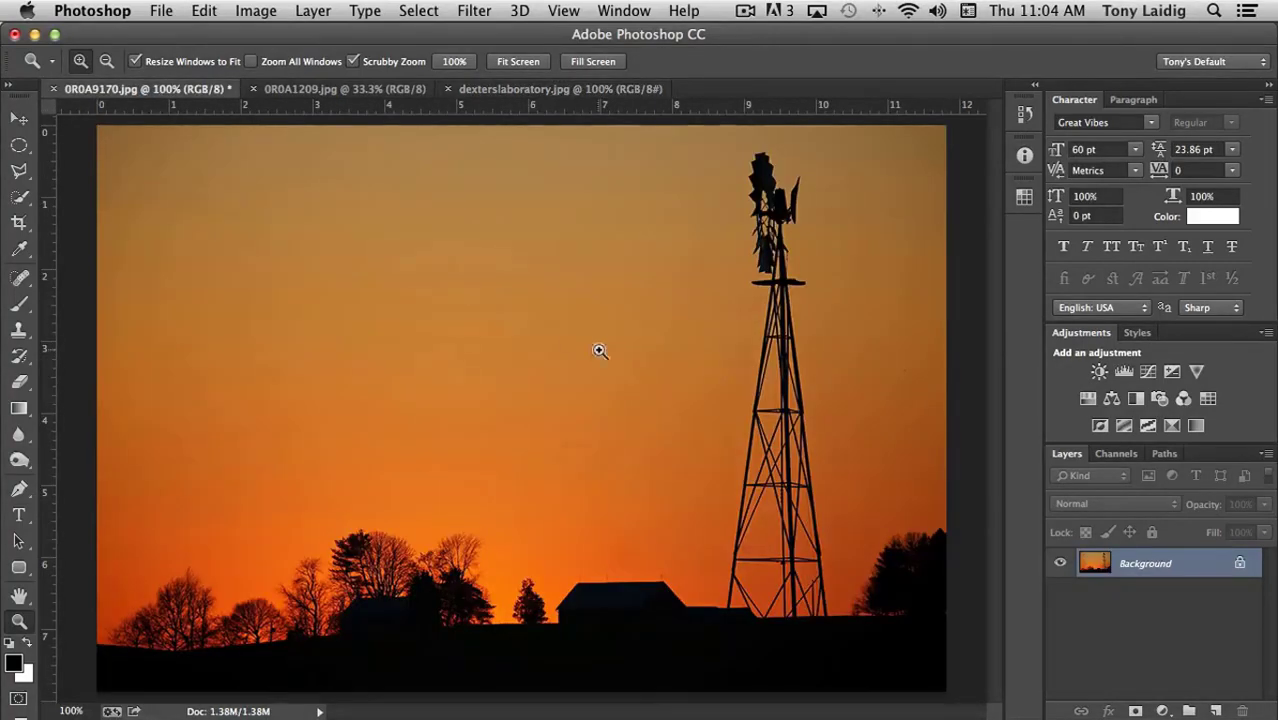
pyautogui.click(568, 88)
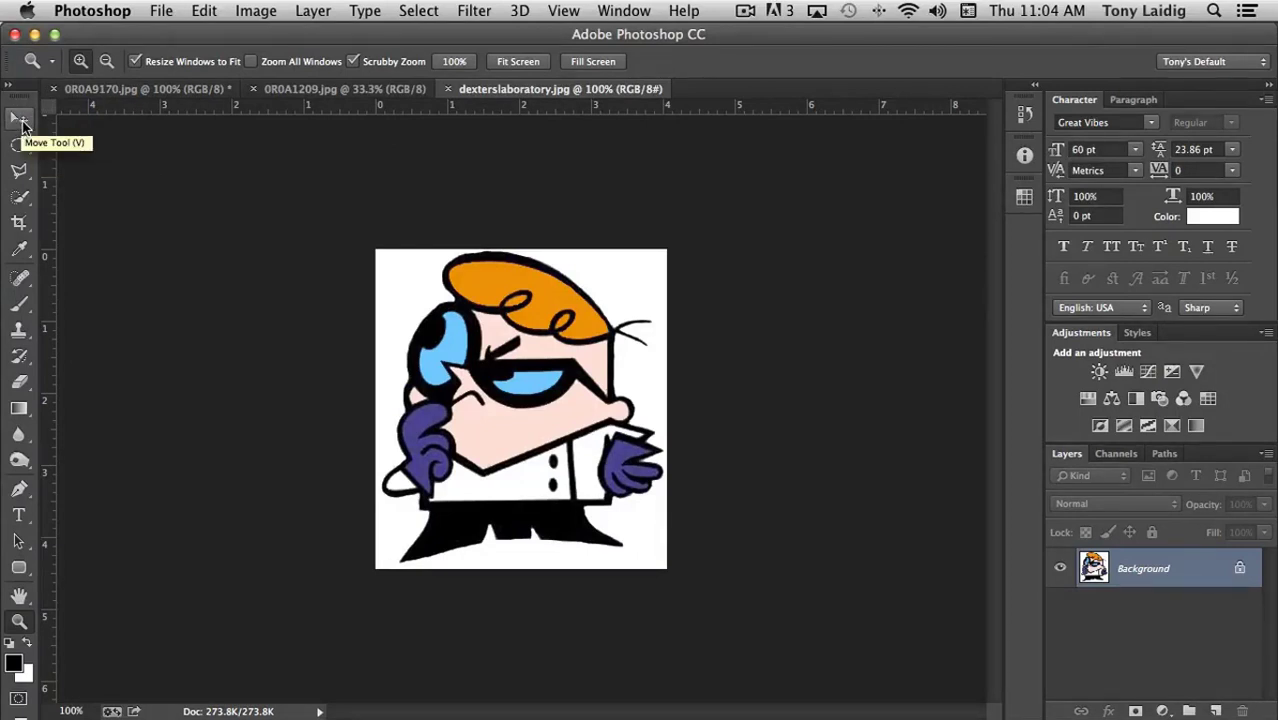
pyautogui.click(21, 120)
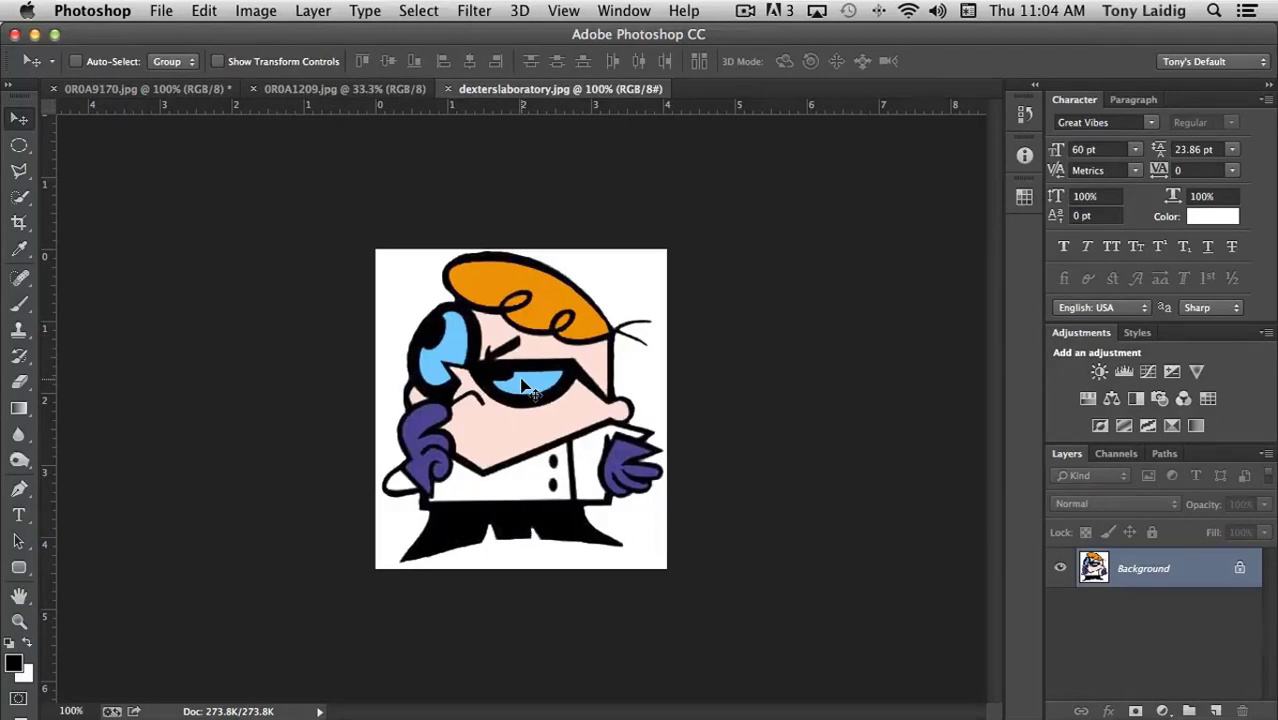
pyautogui.moveTo(522, 385); pyautogui.dragTo(436, 469)
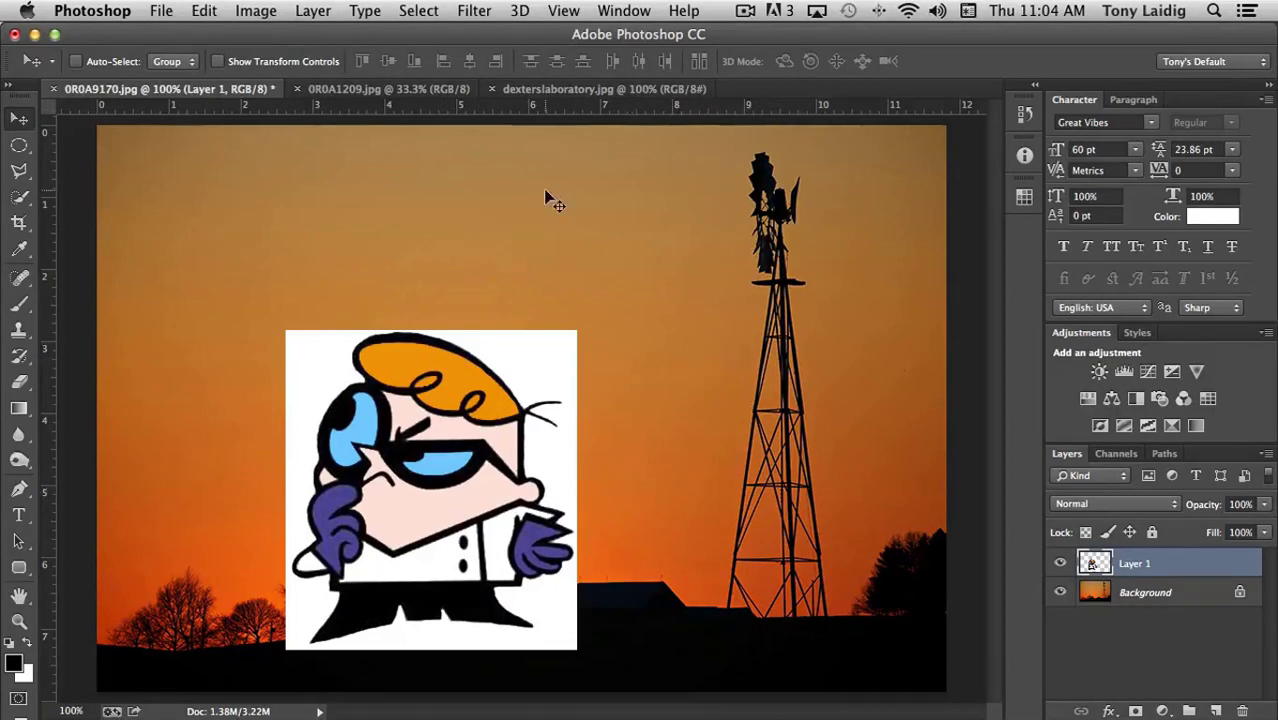
pyautogui.click(580, 91)
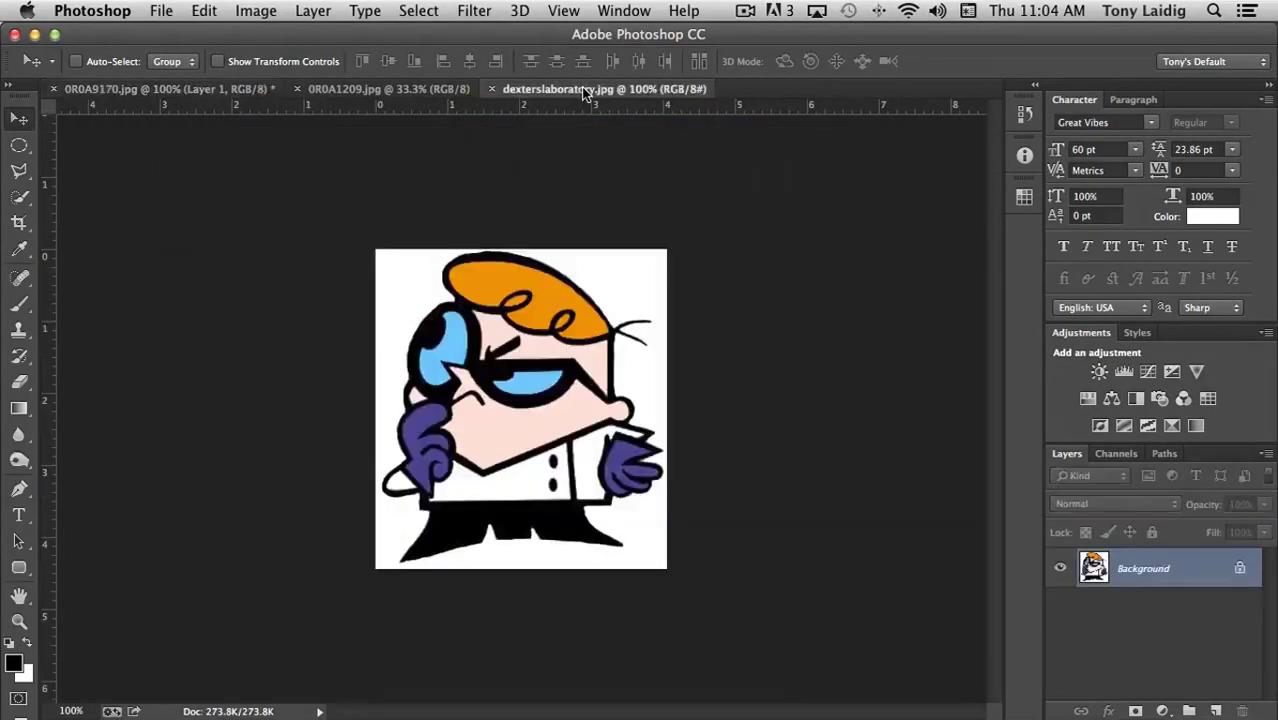
pyautogui.moveTo(544, 270); pyautogui.dragTo(490, 430)
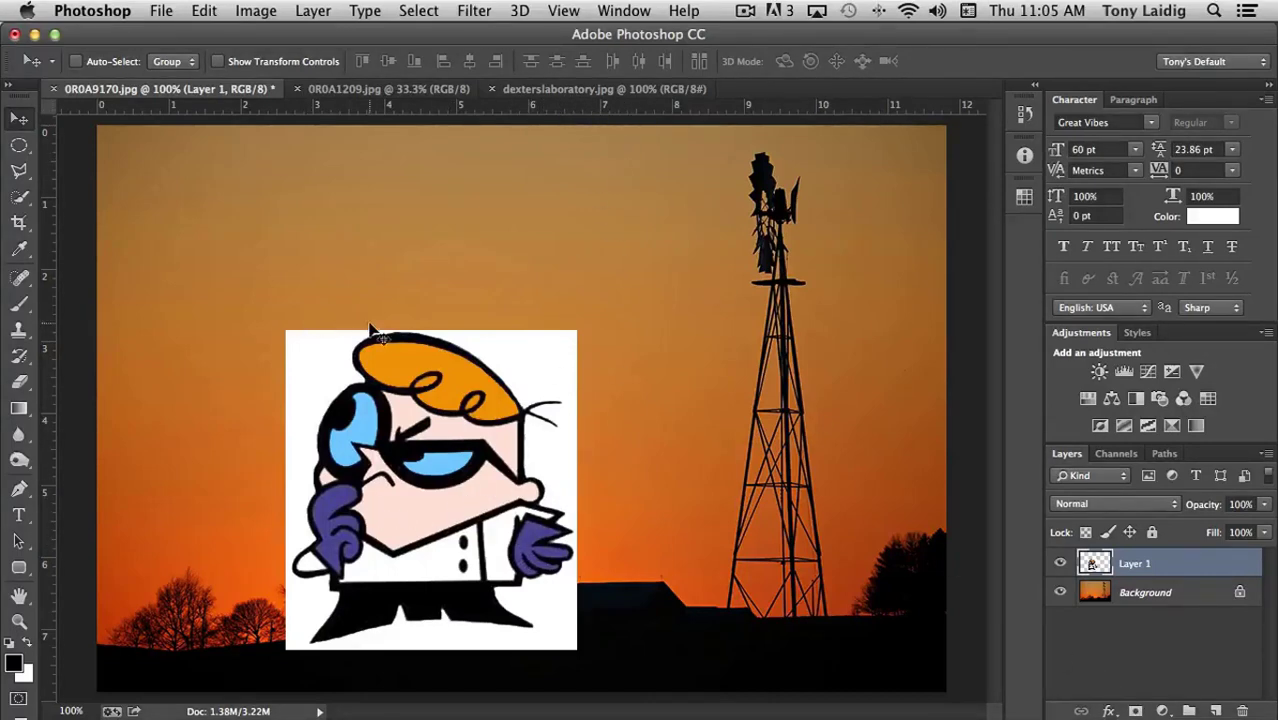
# Toggle the visibility of Layer 1 off and on, and make the windmill's Background layer active.
pyautogui.click(1062, 565)
pyautogui.click(1137, 596)
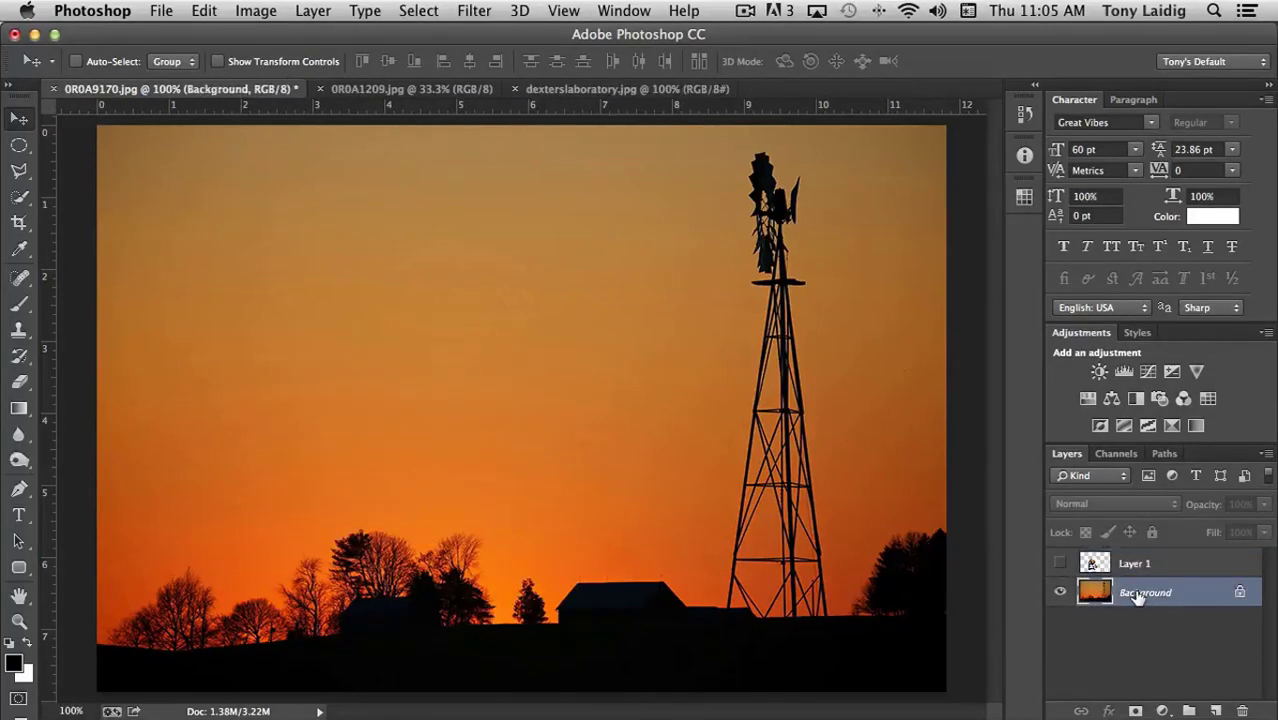
pyautogui.click(1060, 565)
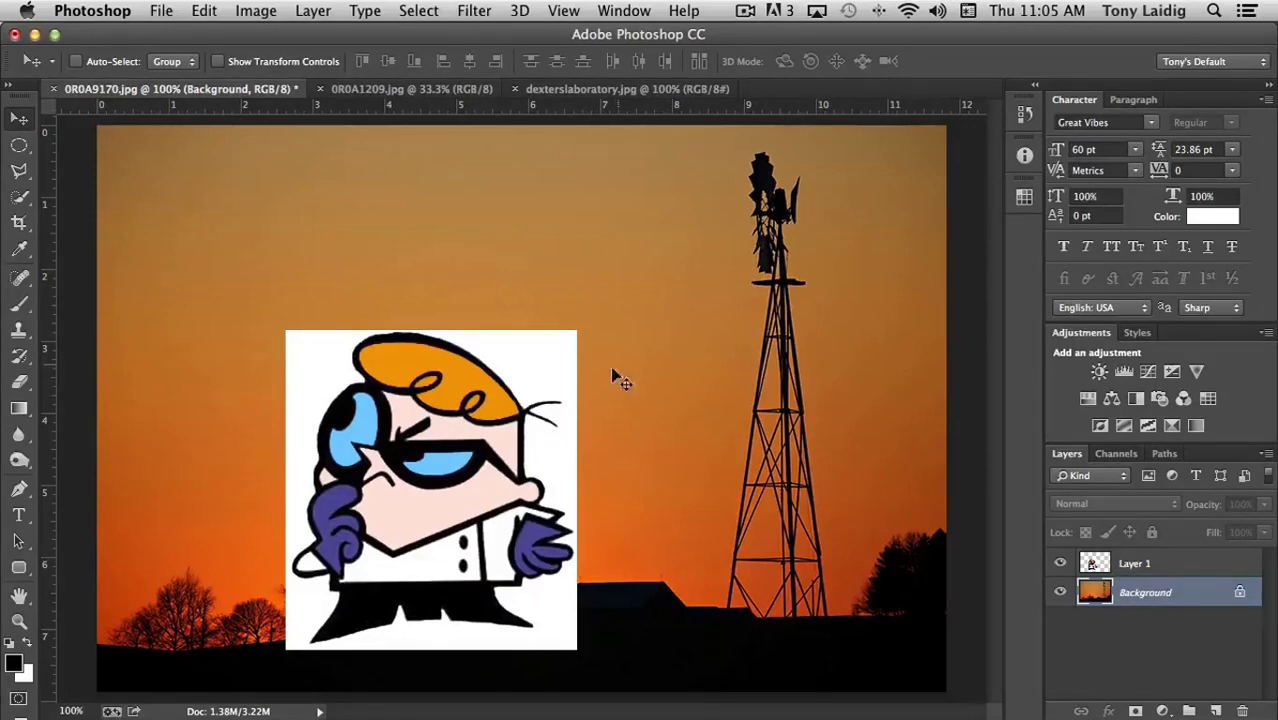
# Copy the entire dexterslaboratory.jpg image, paste it above the windmill's Background layer, and hide Layer 1.
pyautogui.click(596, 91)
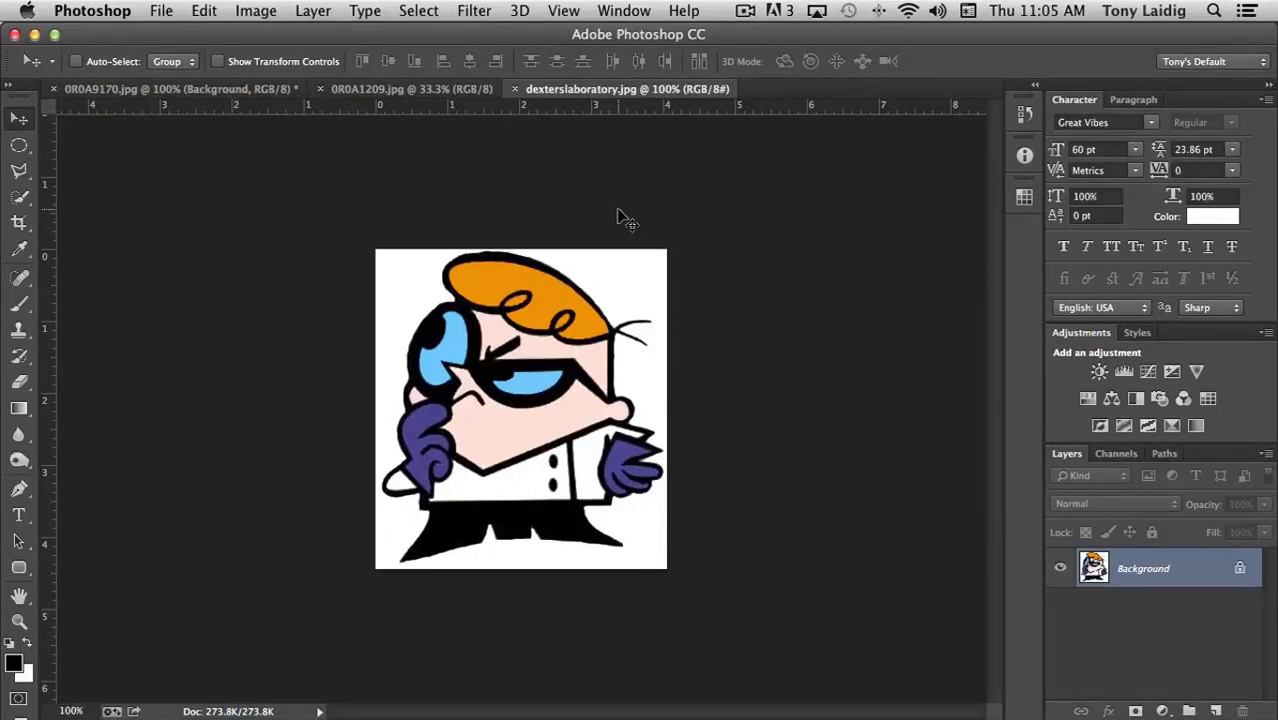
pyautogui.press('super+a')
pyautogui.moveTo(620, 215); pyautogui.dragTo(440, 292)
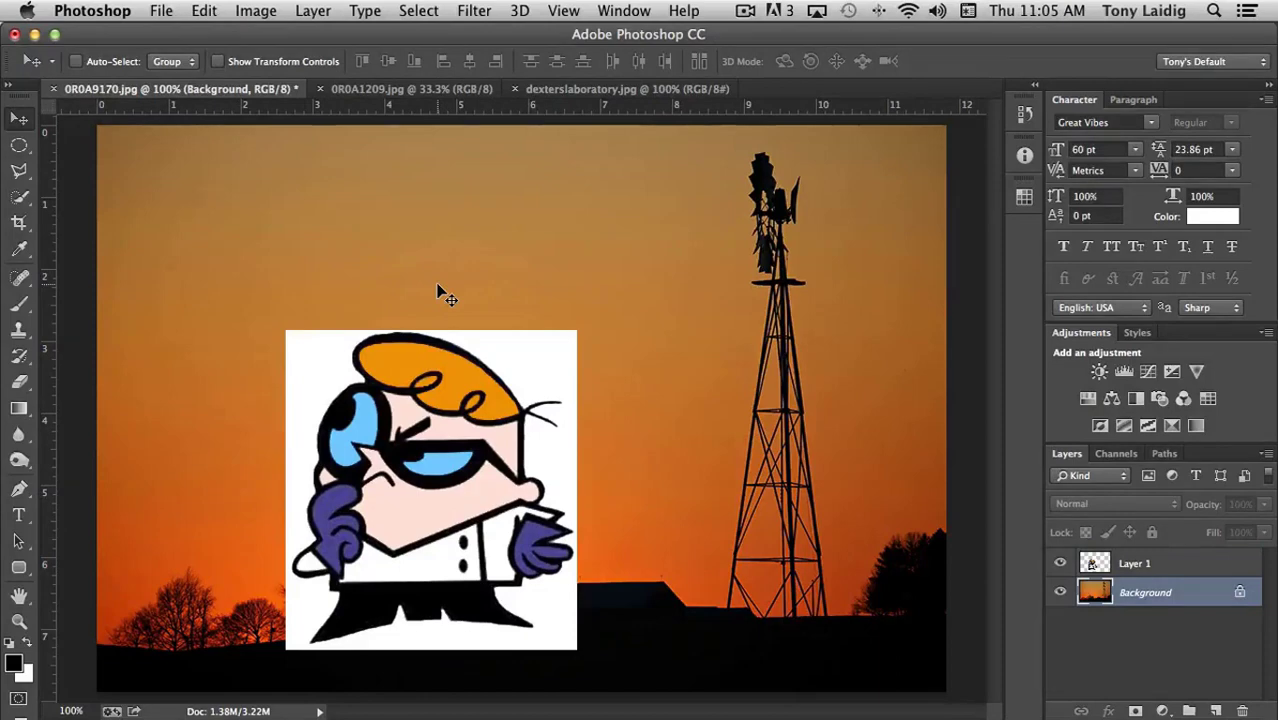
pyautogui.press('super+v')
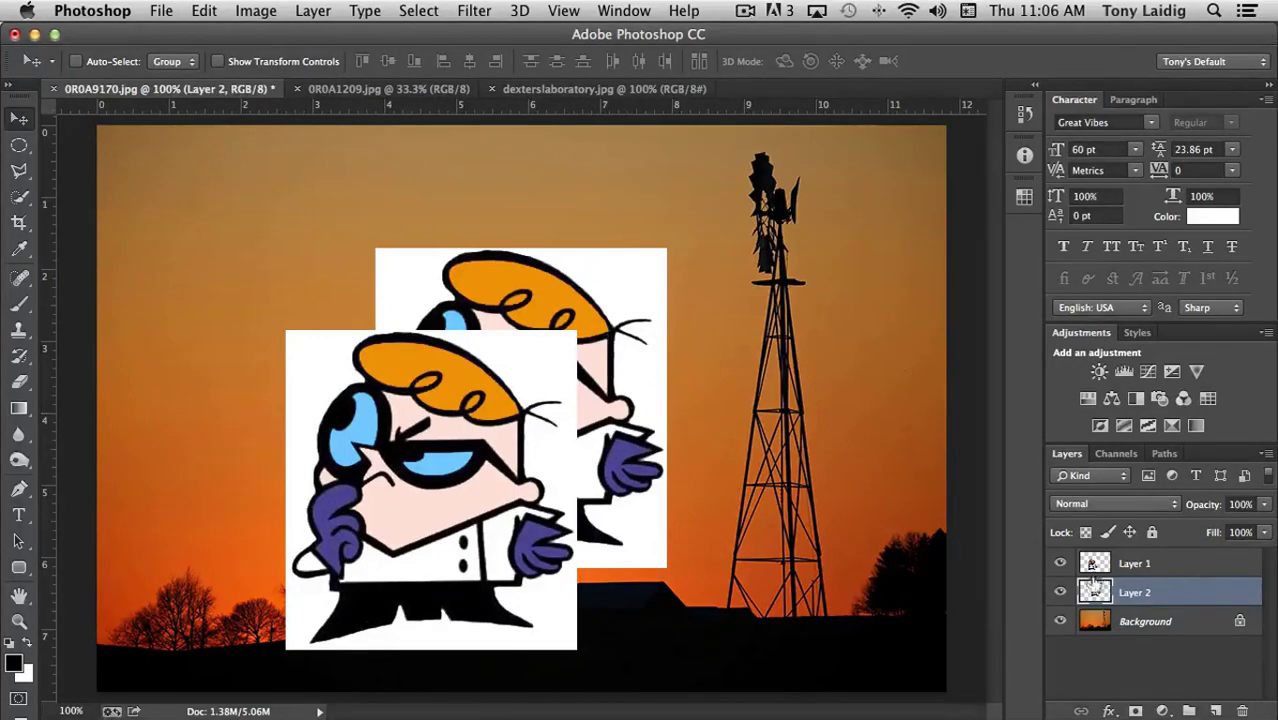
pyautogui.click(1060, 566)
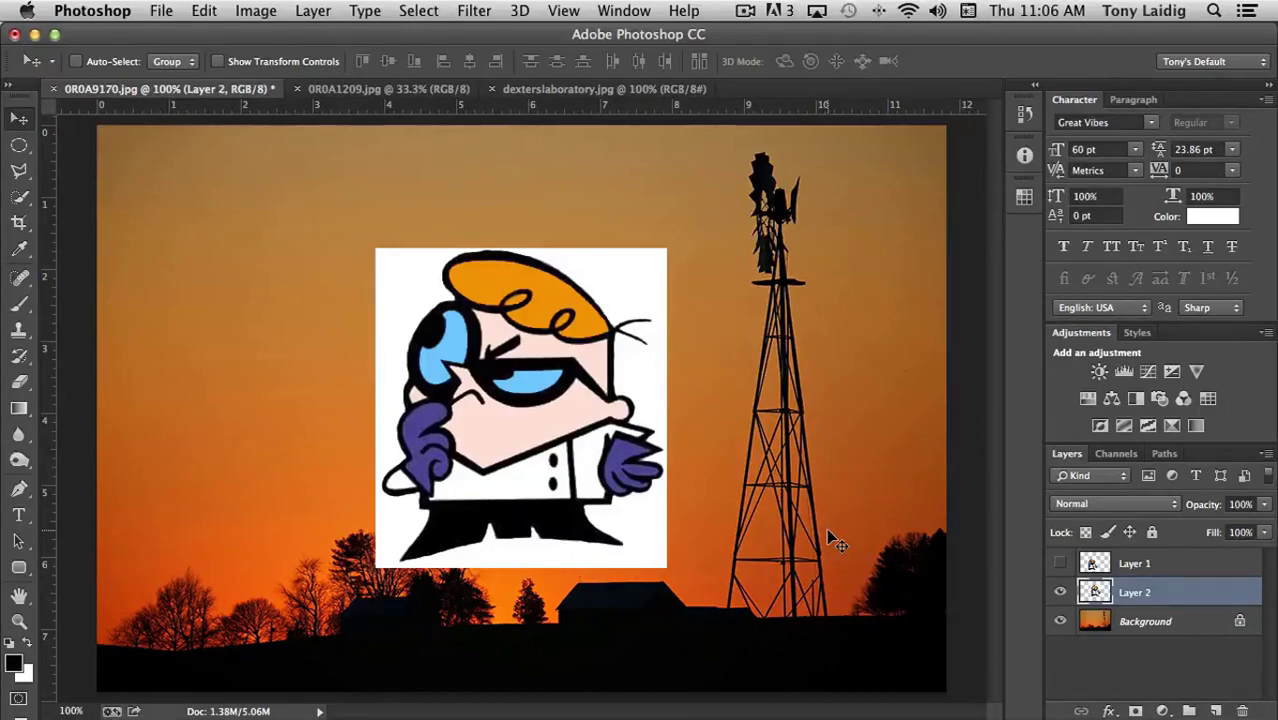
# Delete Layer 2 and draw a rectangular marquee about 2.25 by 2.5 inches over the sky and trees at the windmill image's lower left.
pyautogui.click(18, 146)
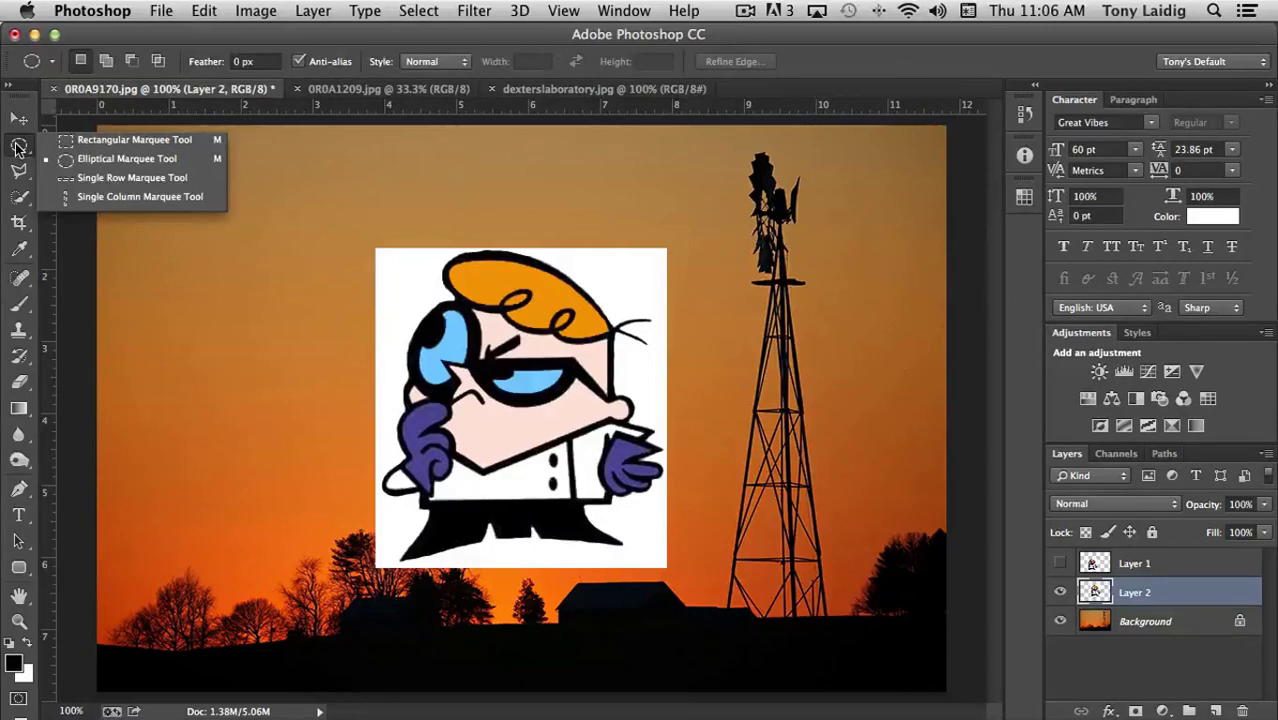
pyautogui.click(93, 142)
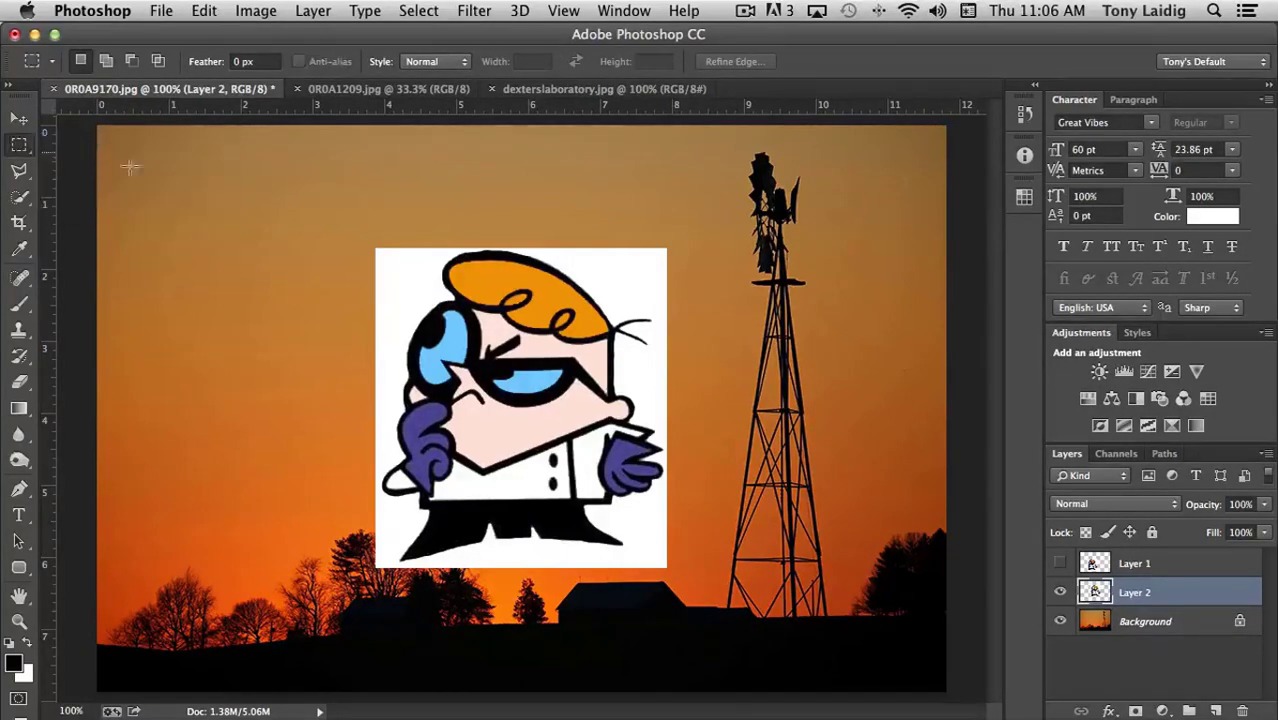
pyautogui.click(1245, 710)
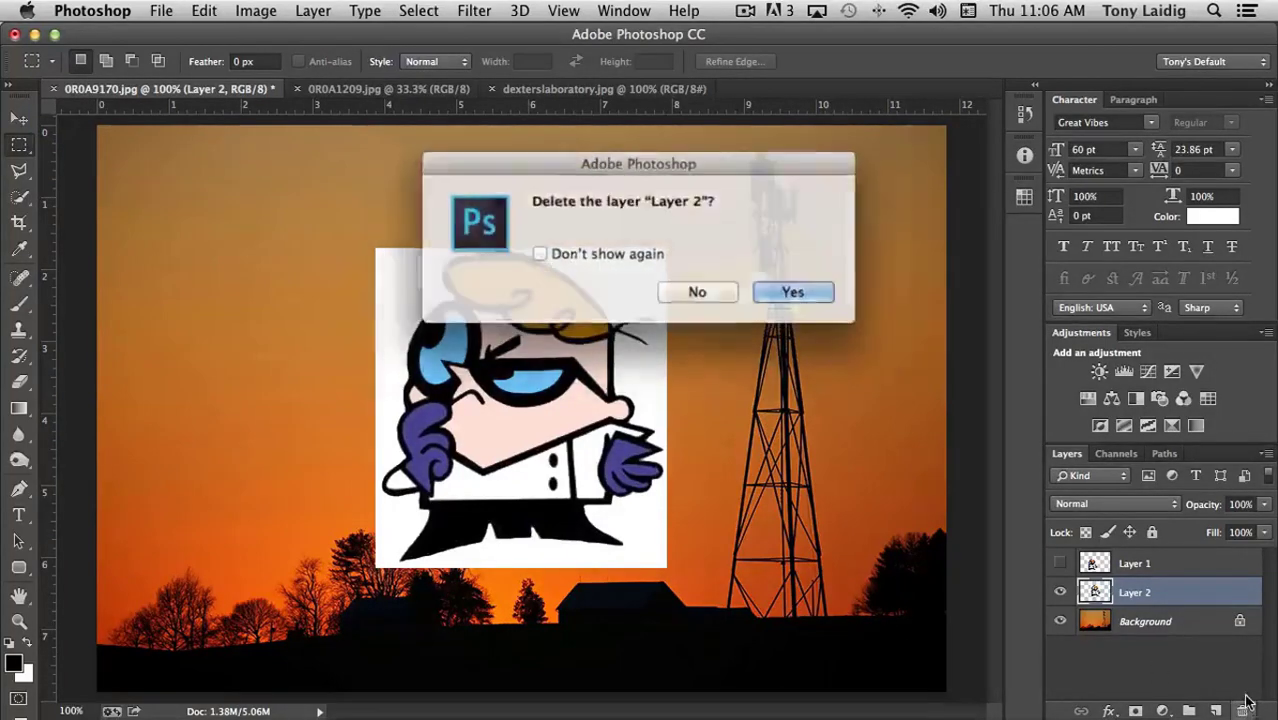
pyautogui.click(801, 290)
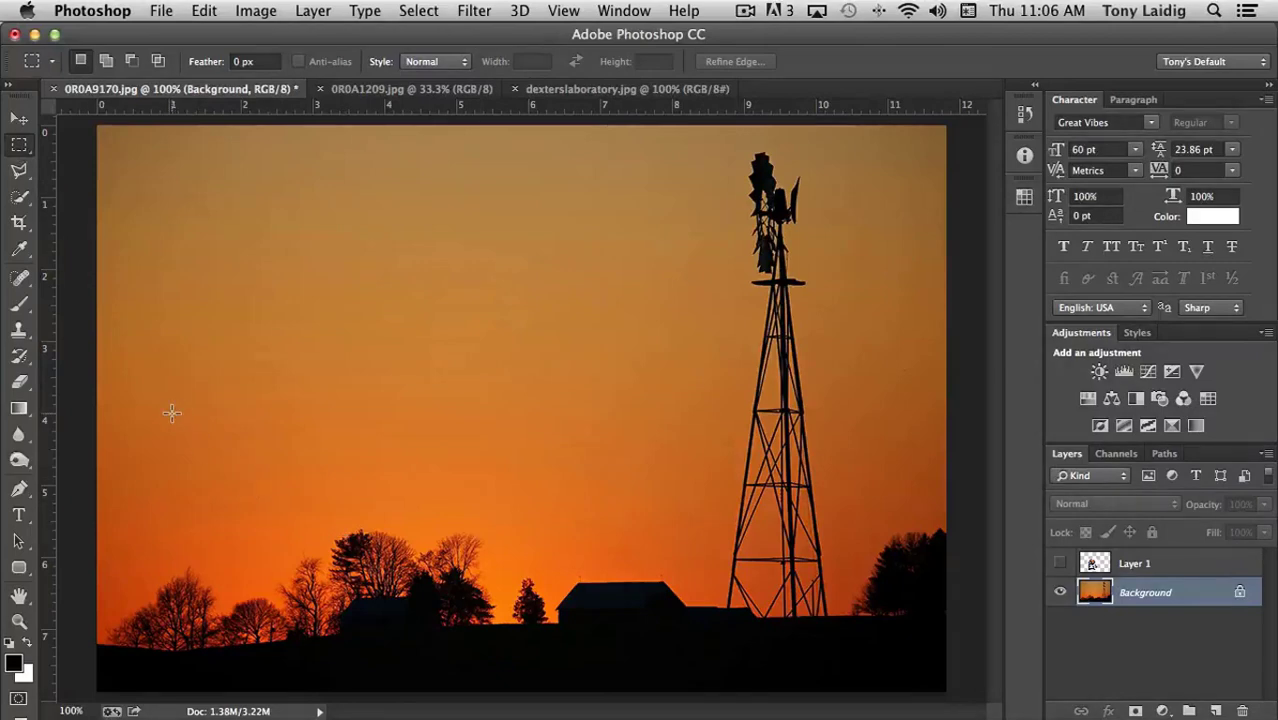
pyautogui.moveTo(172, 413); pyautogui.dragTo(316, 570)
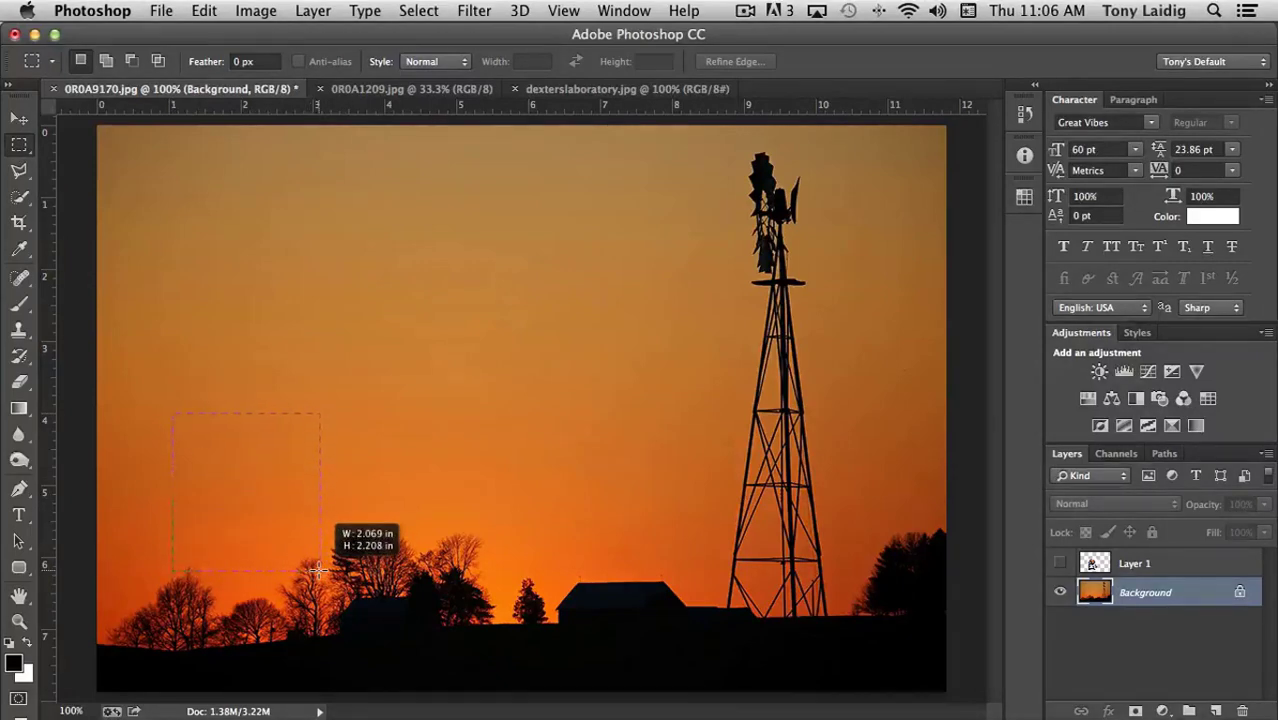
pyautogui.moveTo(316, 570); pyautogui.dragTo(334, 593)
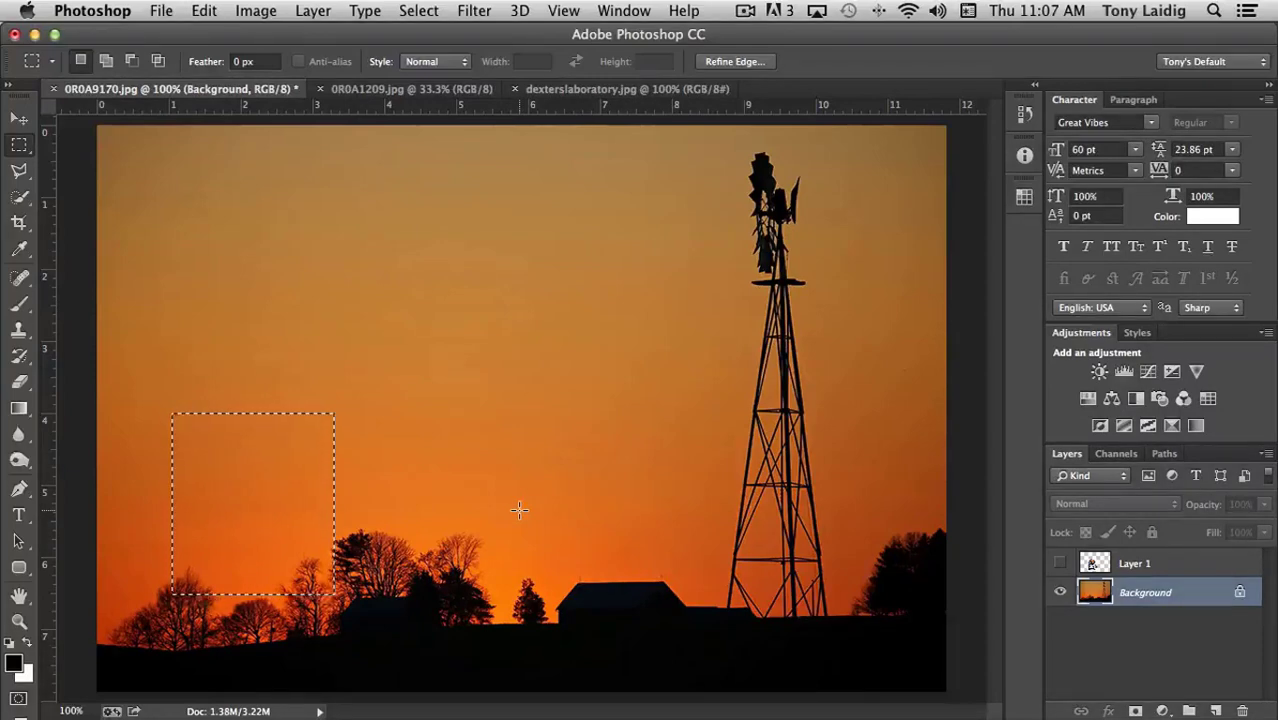
pyautogui.click(203, 11)
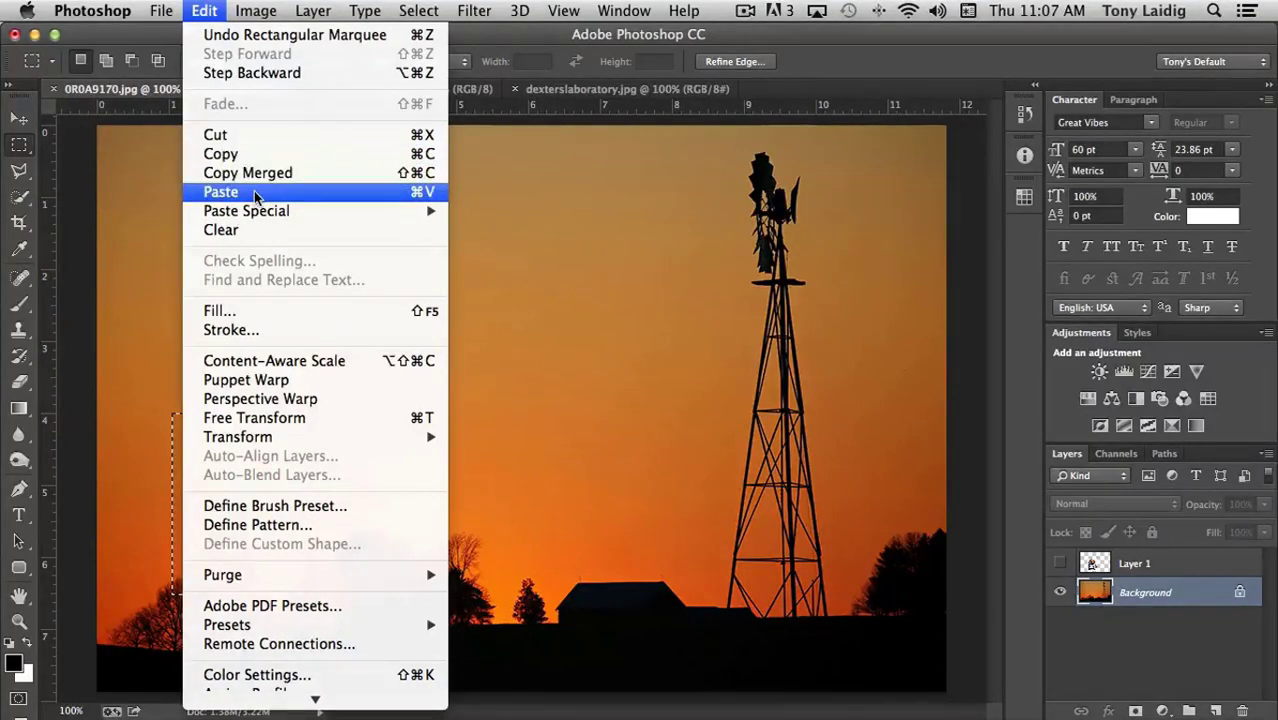
pyautogui.click(206, 11)
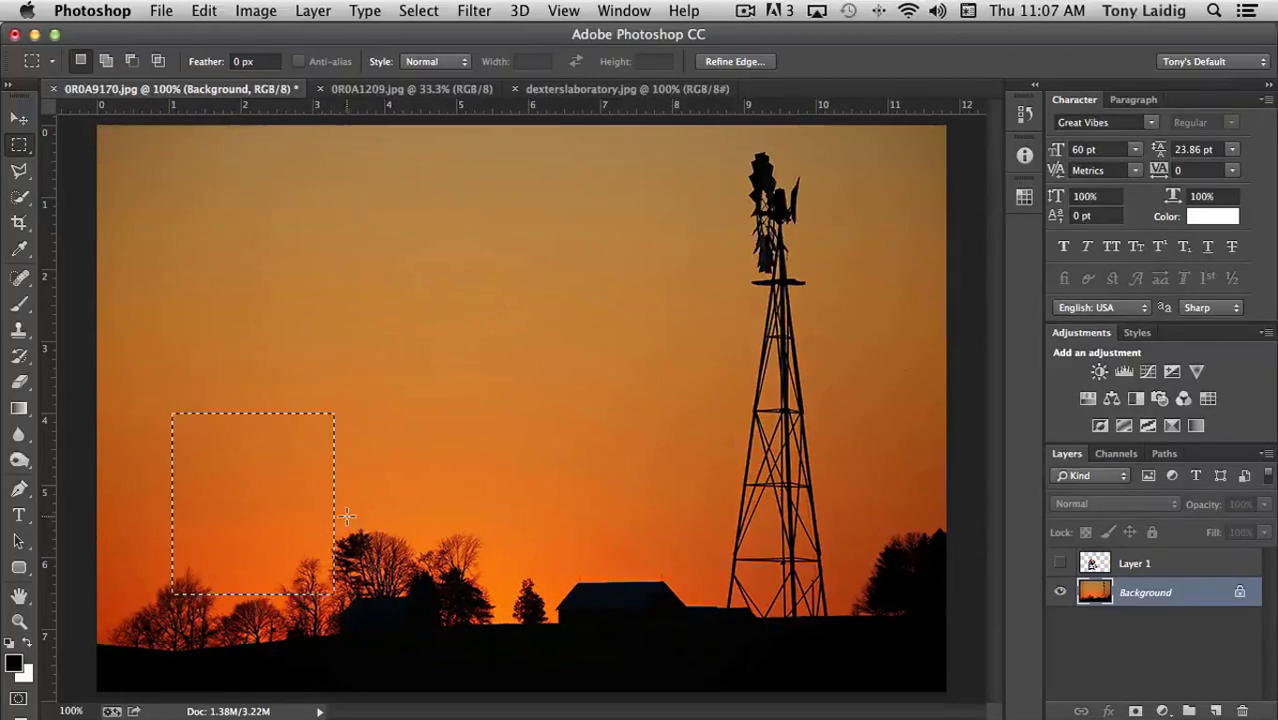
pyautogui.press('super+v')
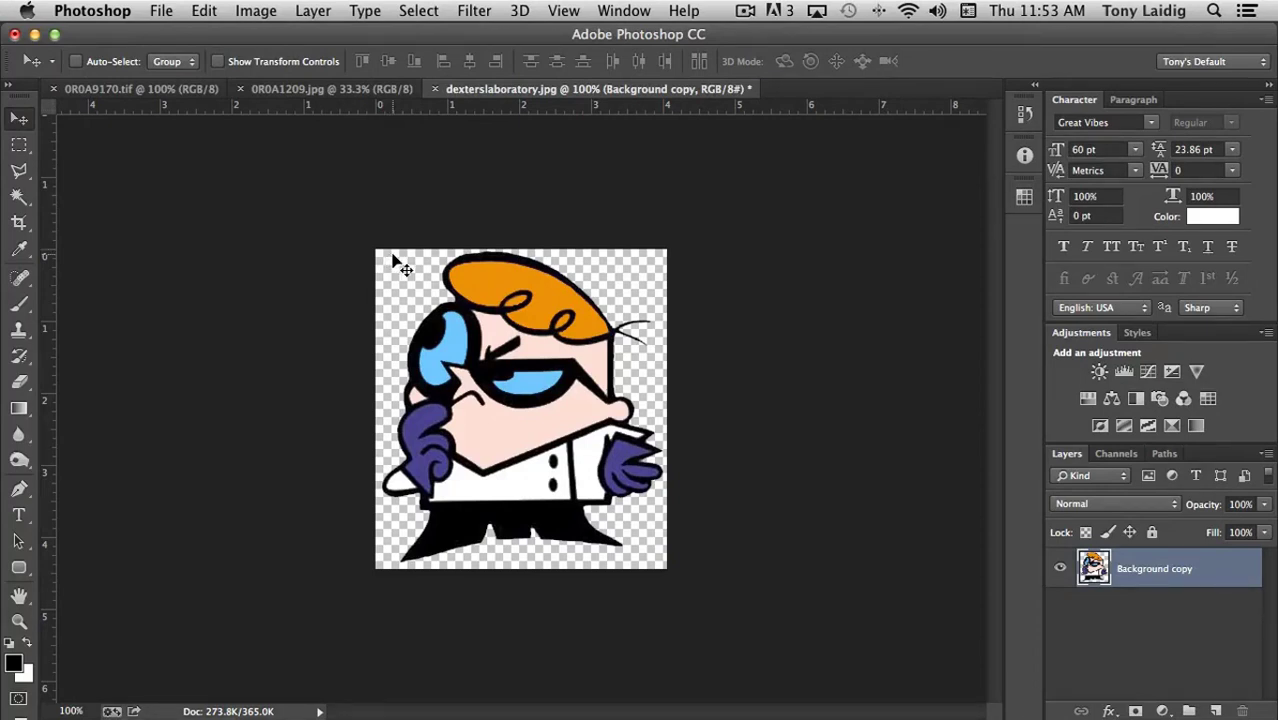
# Open the transparent dexterslaboratory.jpg image in Save for Web and look through its optimization presets.
pyautogui.click(160, 11)
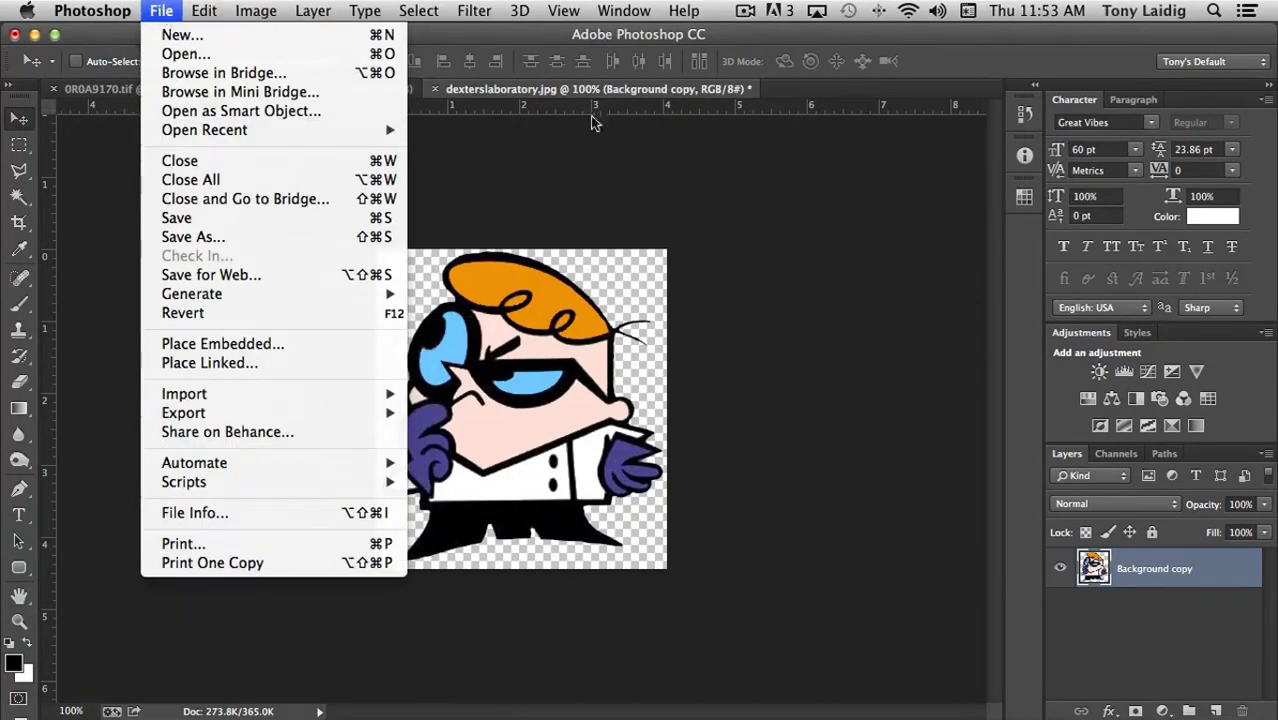
pyautogui.click(628, 160)
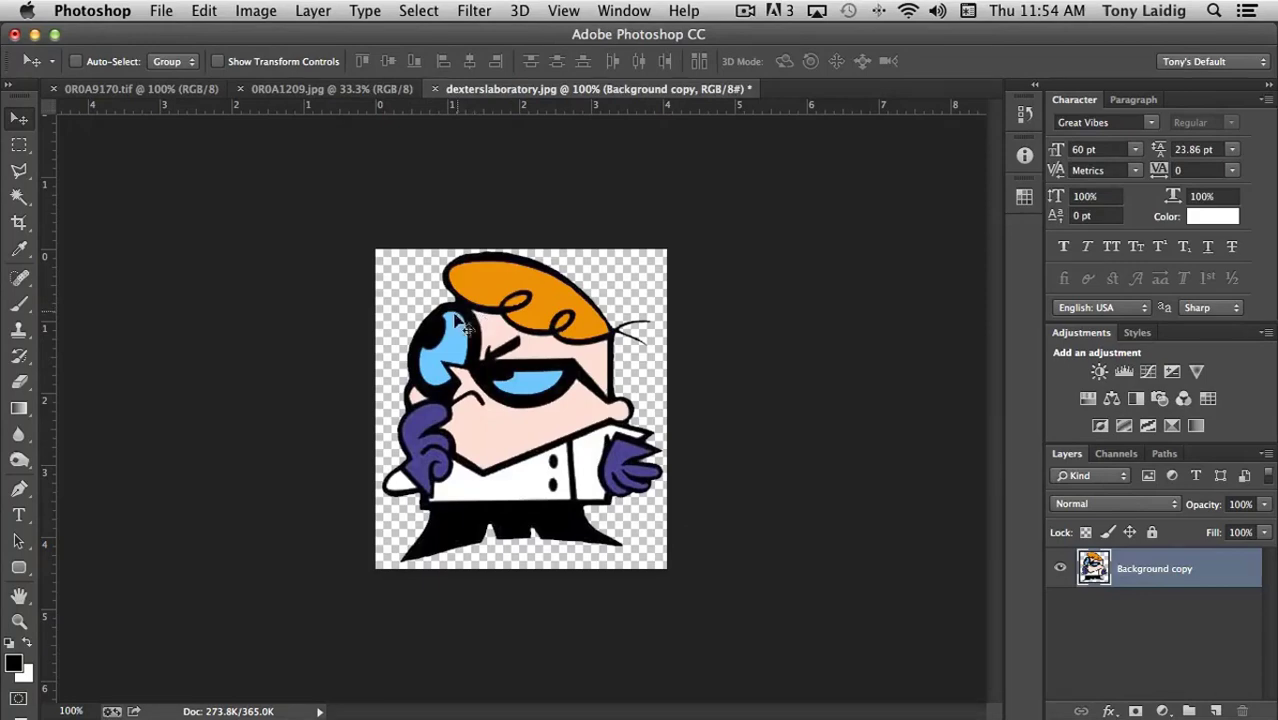
pyautogui.click(161, 12)
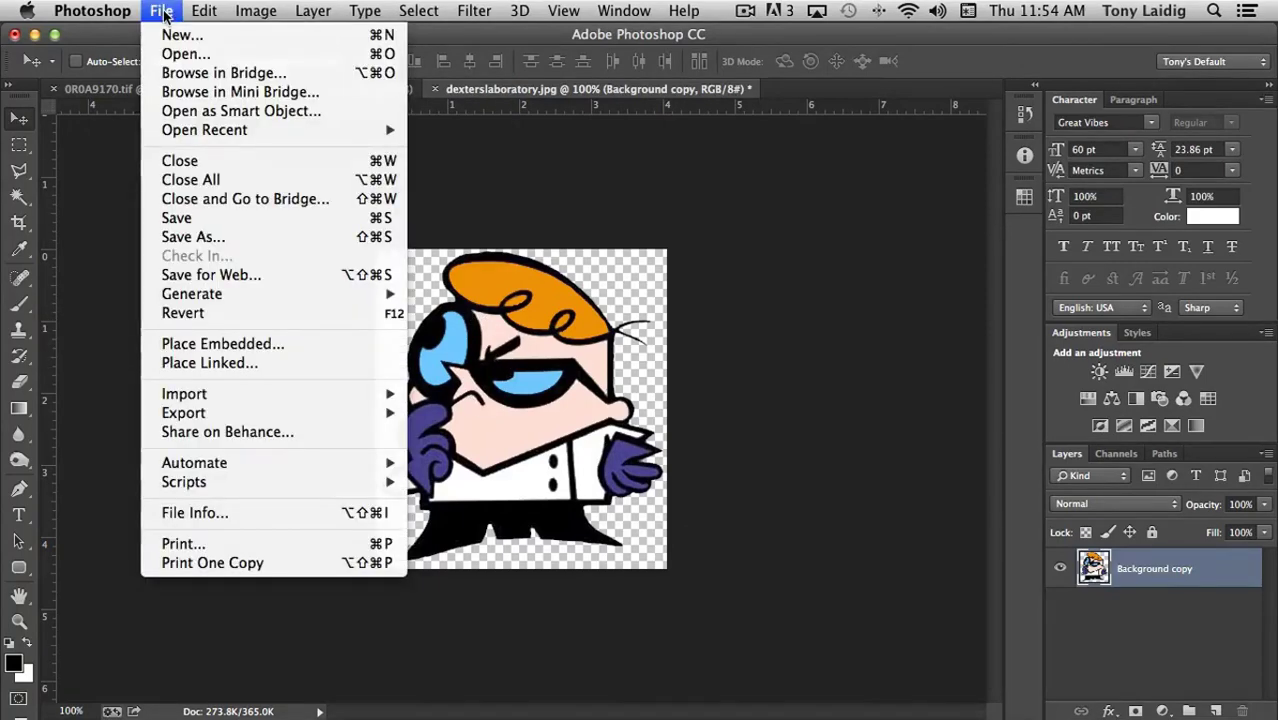
pyautogui.click(238, 277)
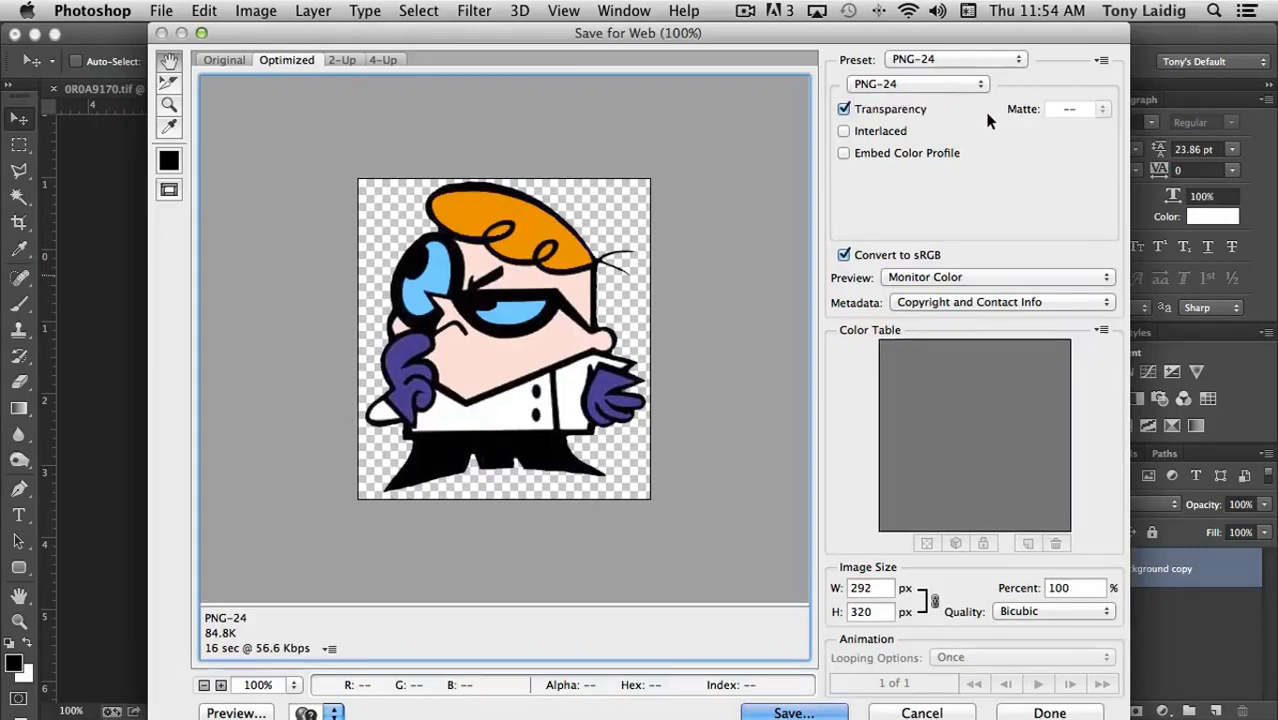
pyautogui.click(956, 60)
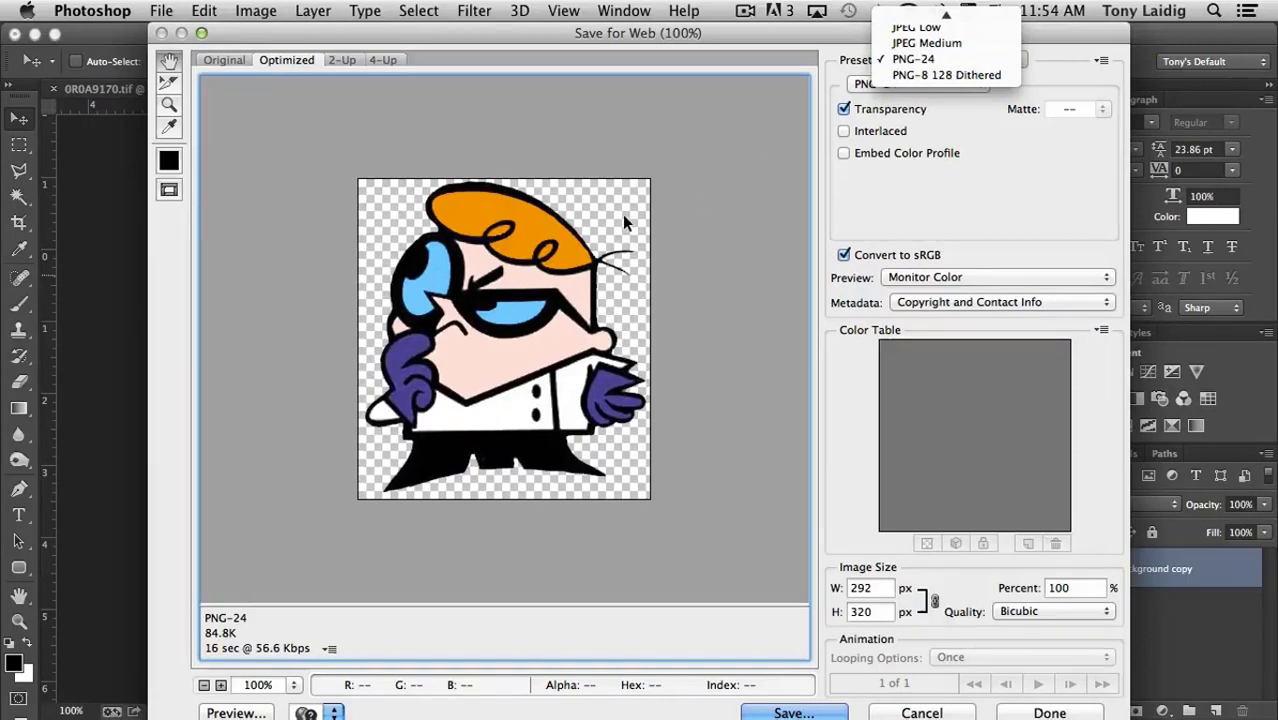
pyautogui.click(921, 148)
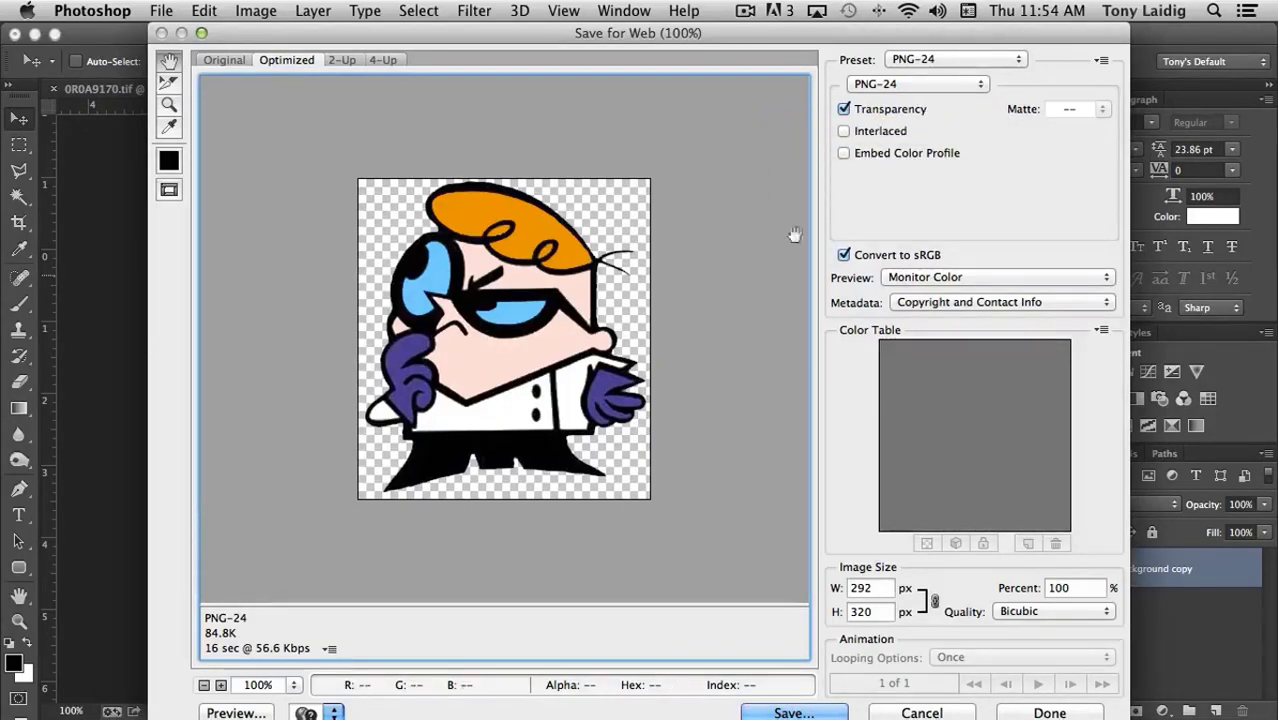
# Choose the JPEG High preset, set the quality to 54, and enable Progressive.
pyautogui.click(958, 60)
pyautogui.scroll(5, 961, 62)
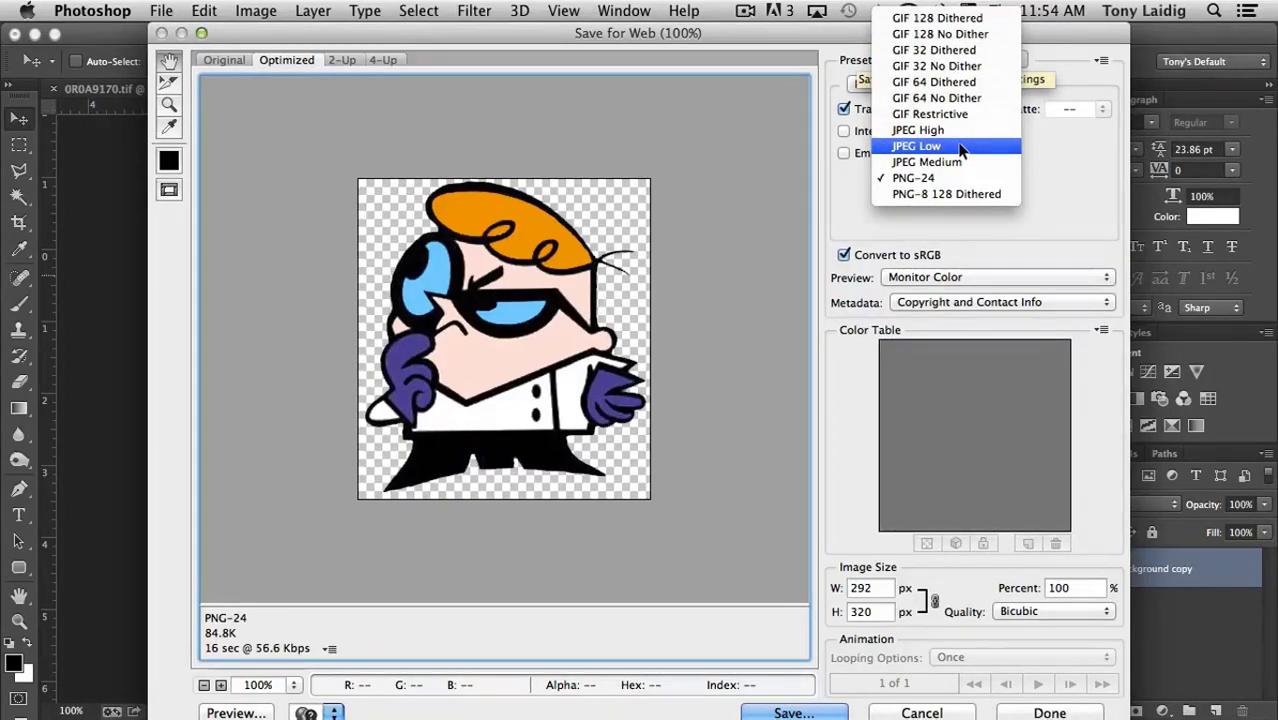
pyautogui.click(928, 130)
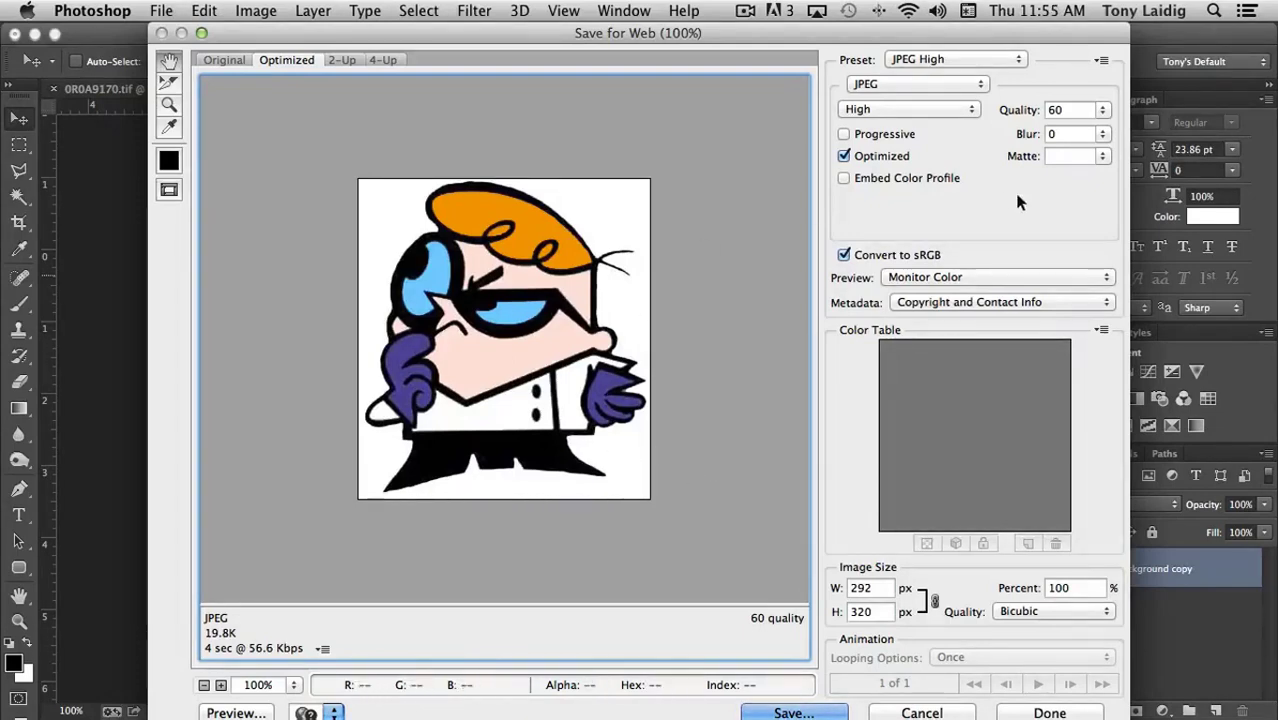
pyautogui.click(1104, 113)
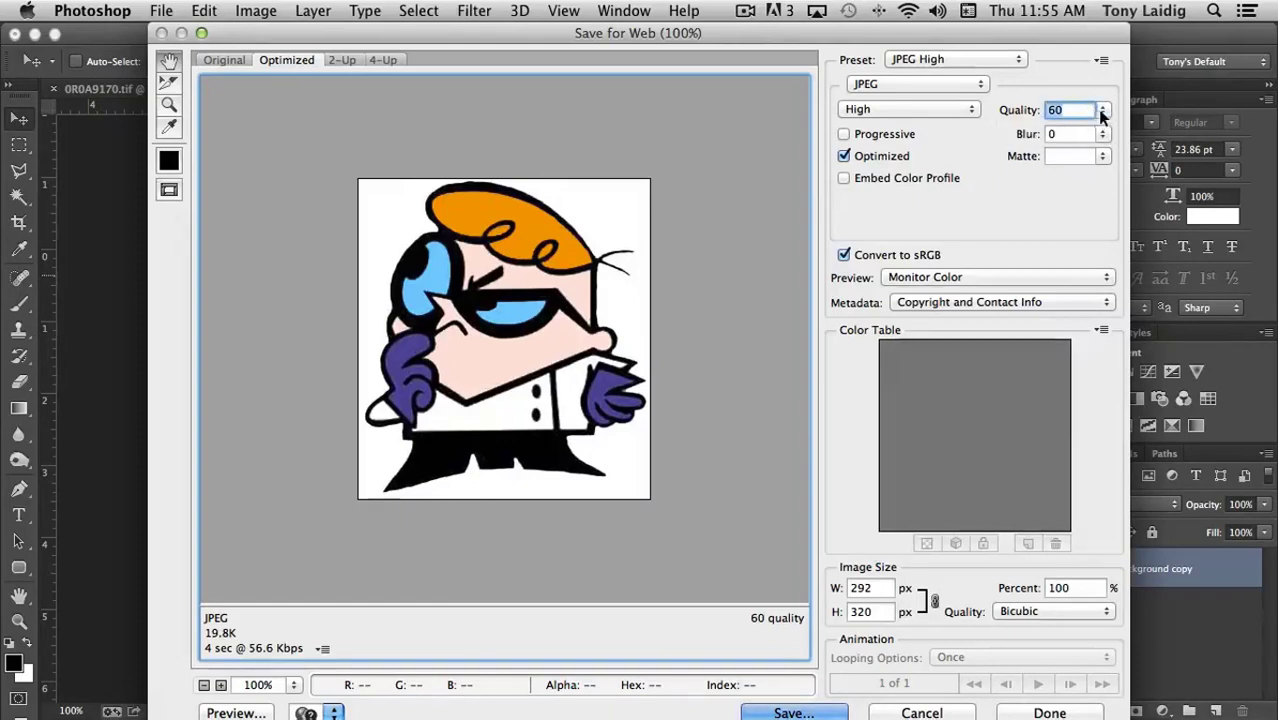
pyautogui.moveTo(1066, 132)
pyautogui.mouseDown()
pyautogui.moveTo(1088, 127)
pyautogui.moveTo(1050, 128)
pyautogui.moveTo(1060, 137)
pyautogui.mouseUp()
pyautogui.click(978, 57)
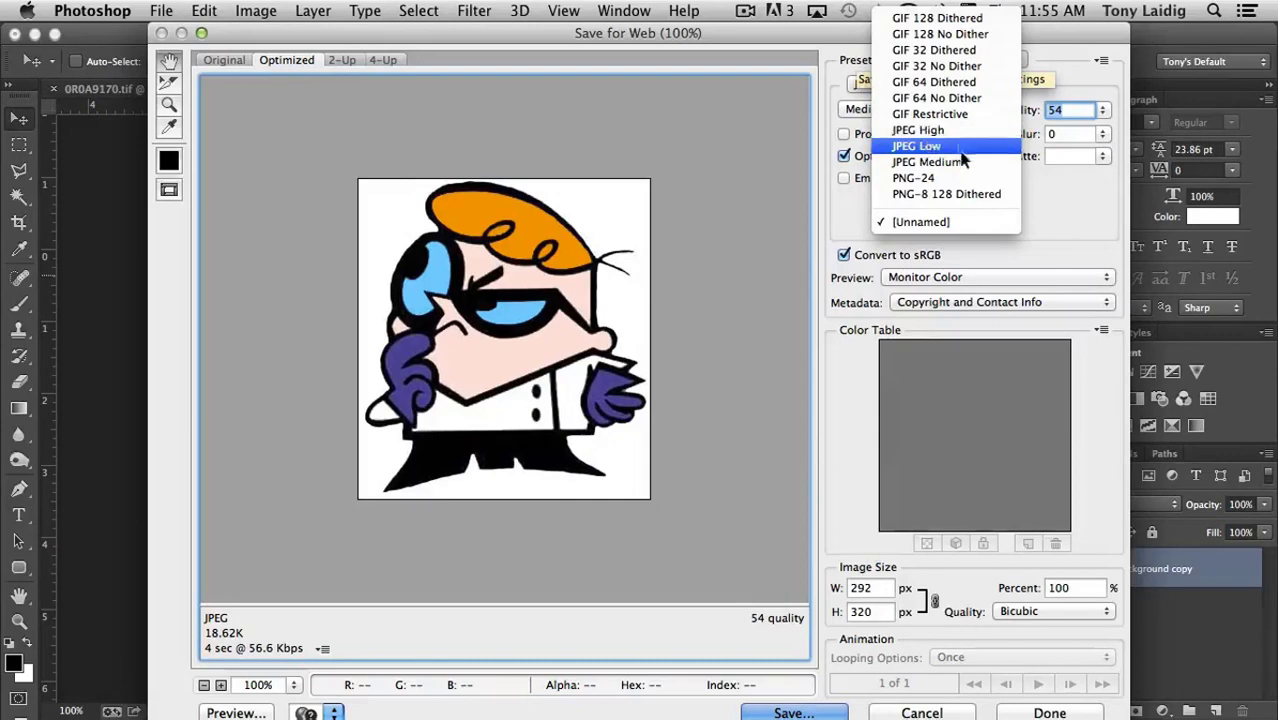
pyautogui.click(1072, 221)
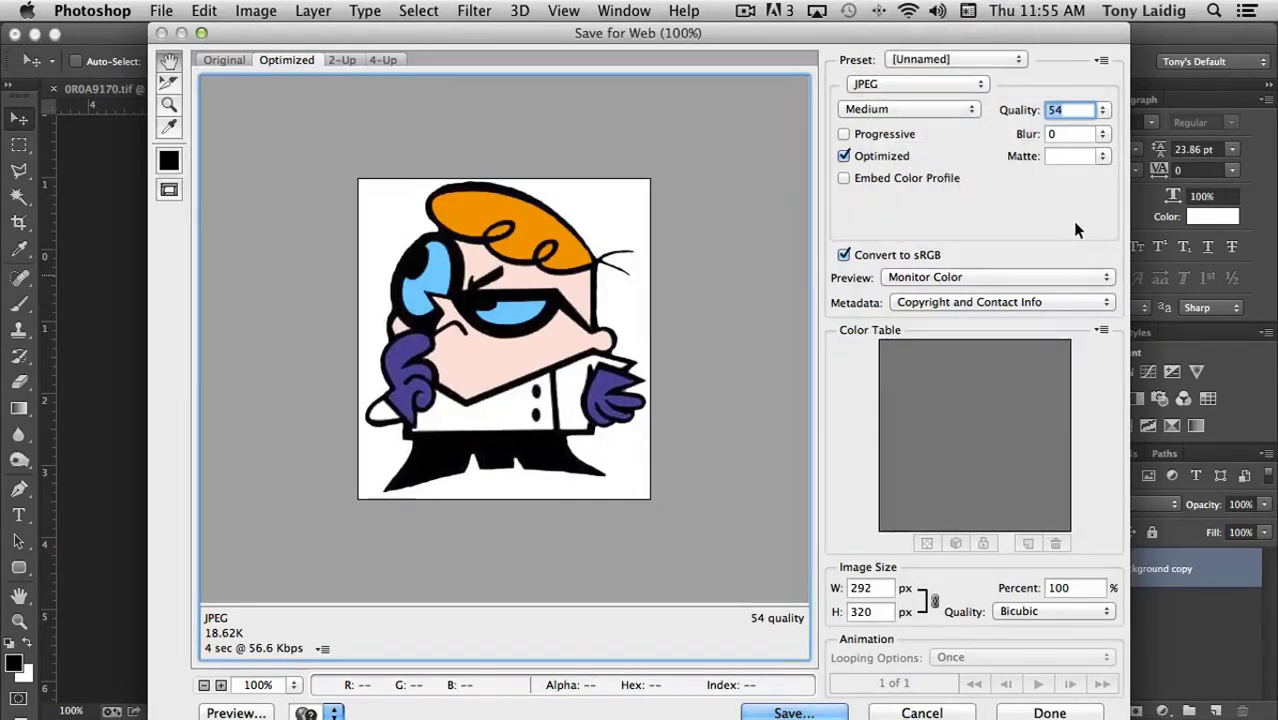
pyautogui.click(884, 134)
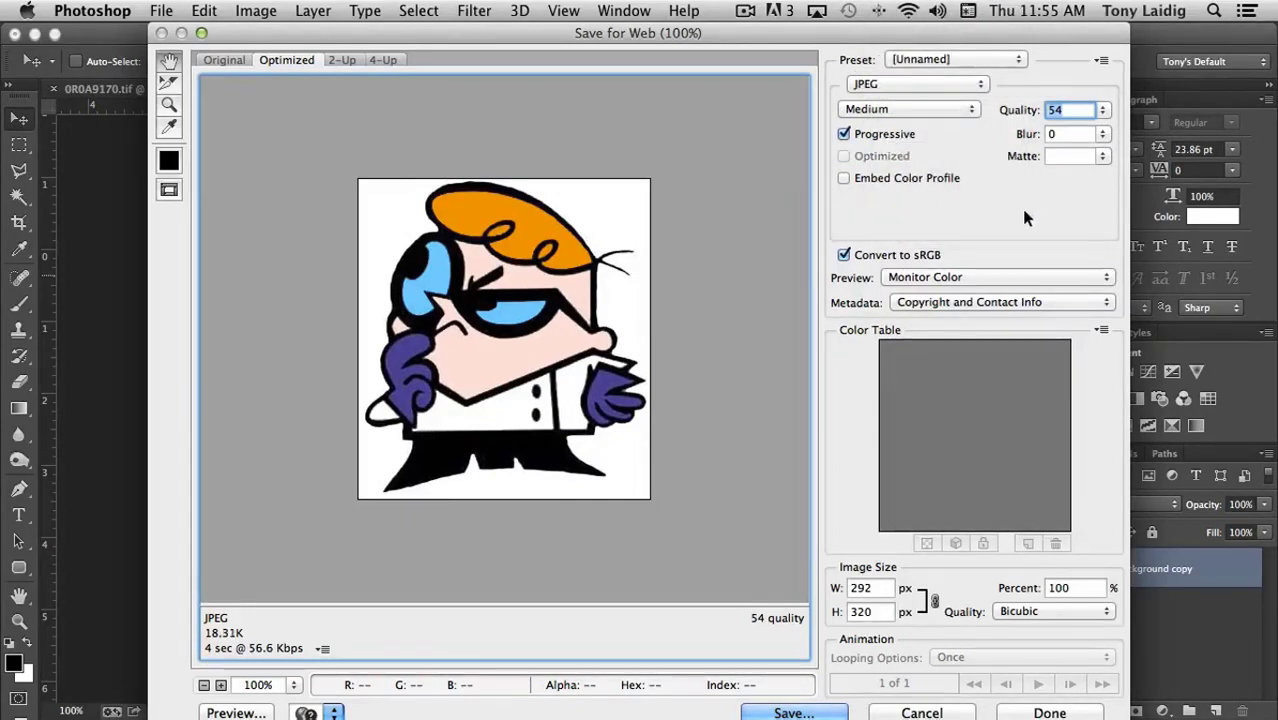
# Switch the optimization preset to GIF 128 Dithered.
pyautogui.click(958, 59)
pyautogui.moveTo(946, 15)
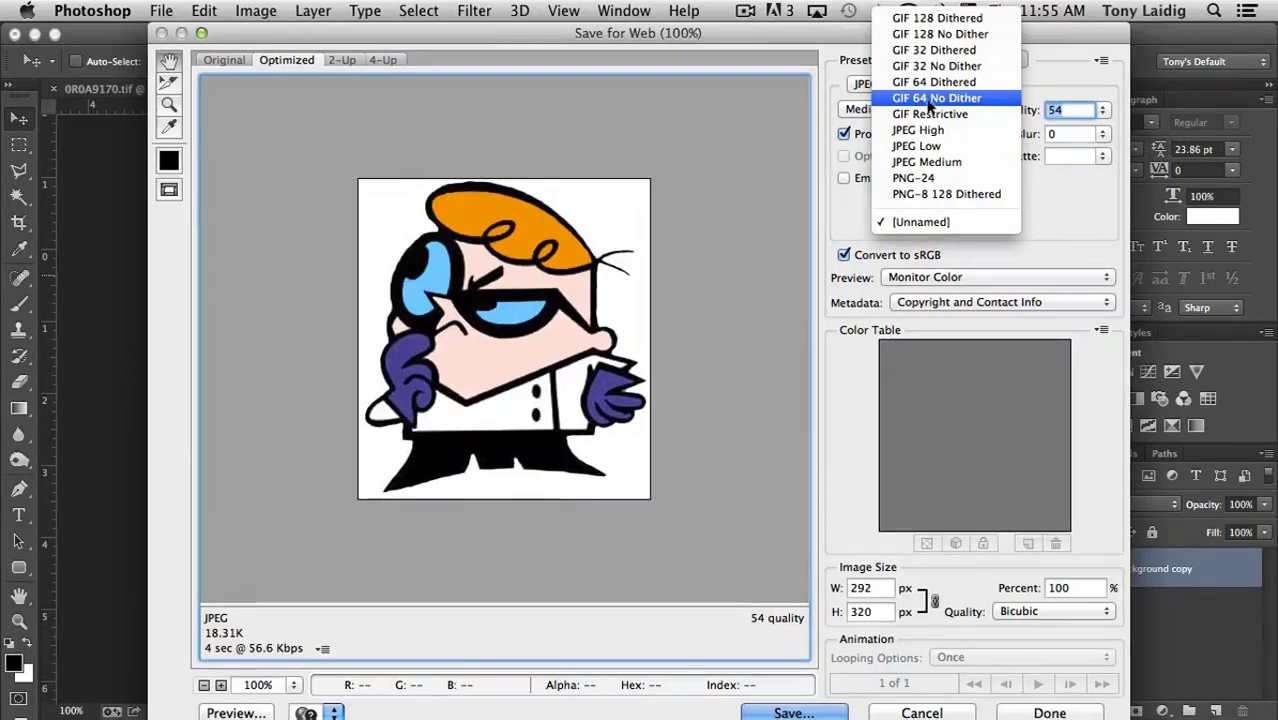
pyautogui.click(922, 23)
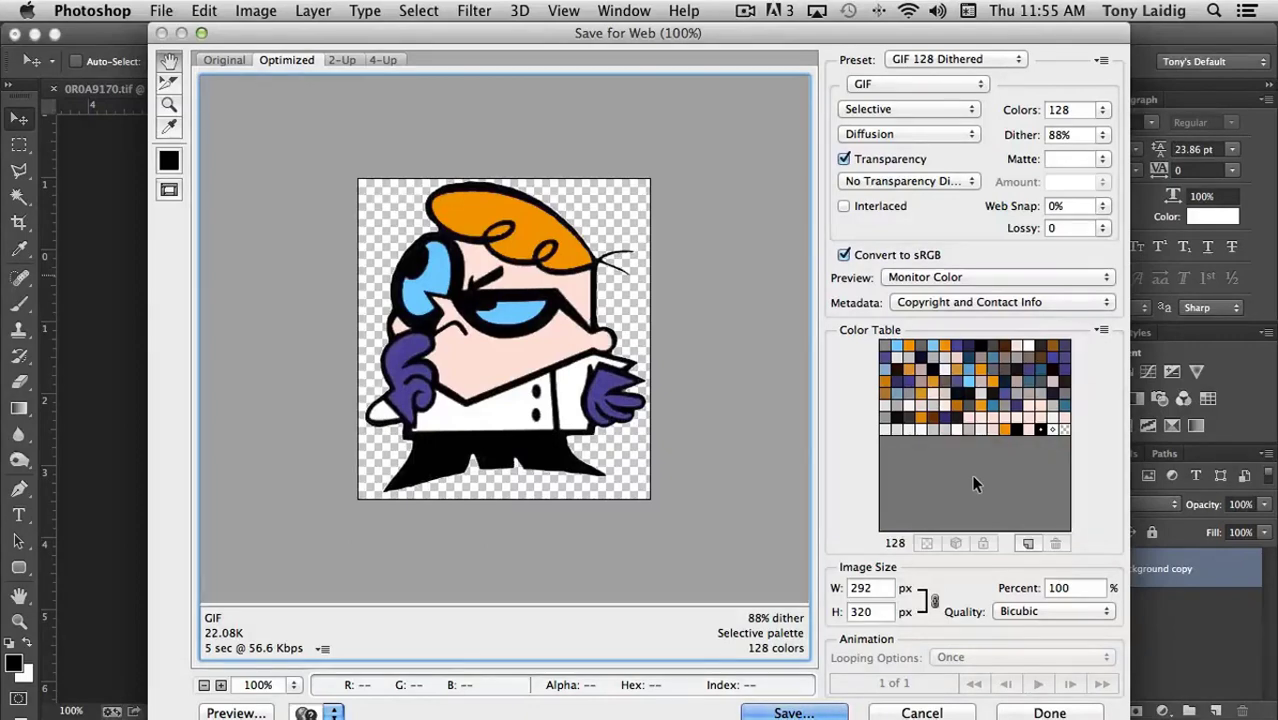
# Compare the optimized file sizes of the PNG-24, JPEG High and GIF 128 Dithered presets.
pyautogui.click(1000, 60)
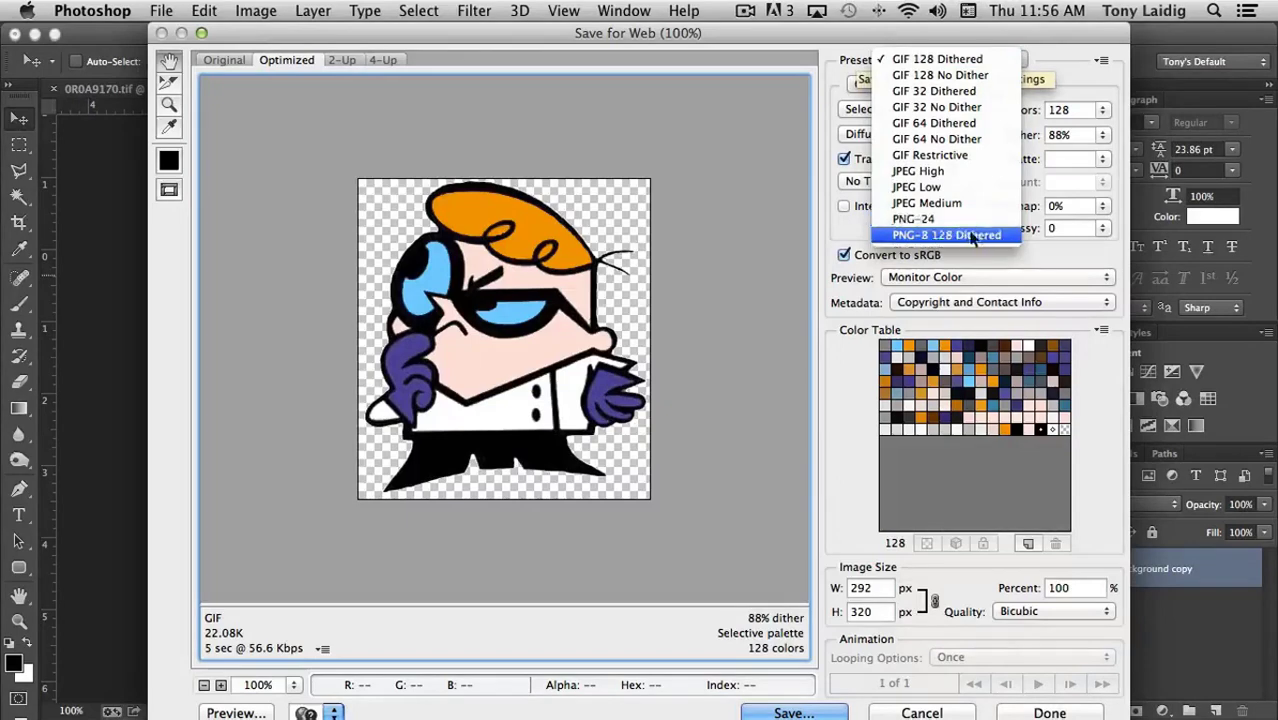
pyautogui.click(945, 220)
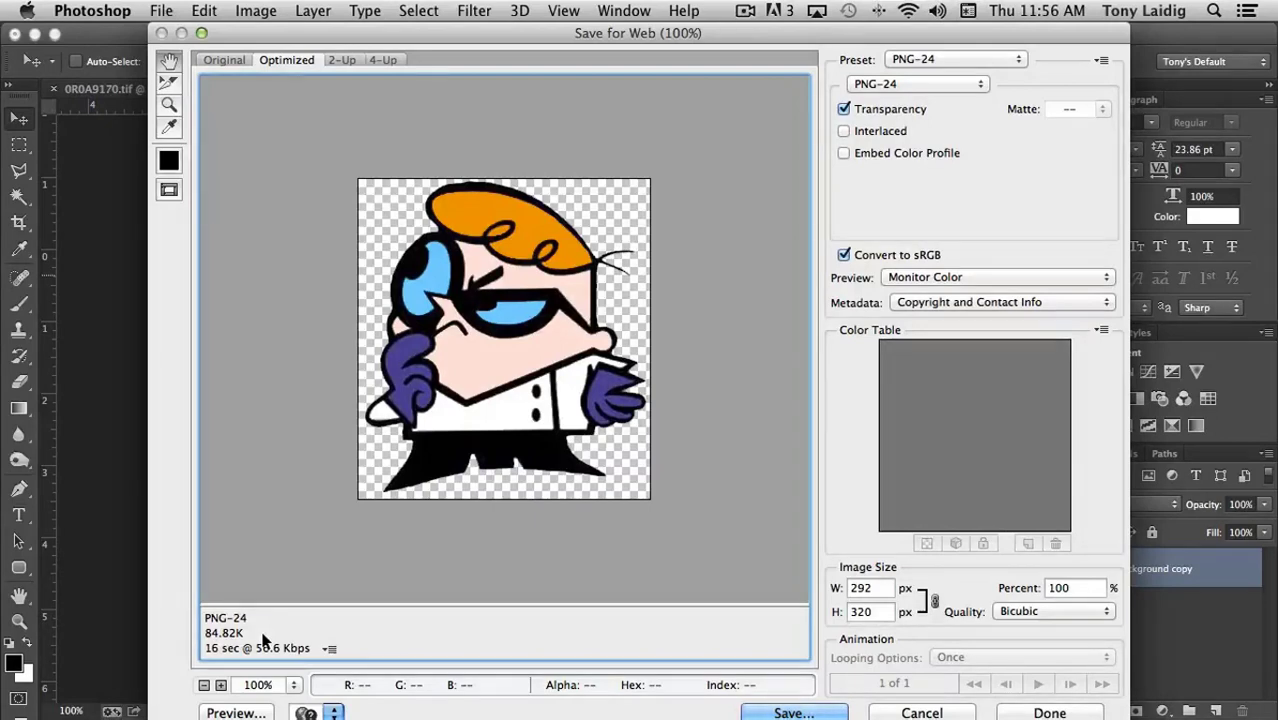
pyautogui.click(950, 58)
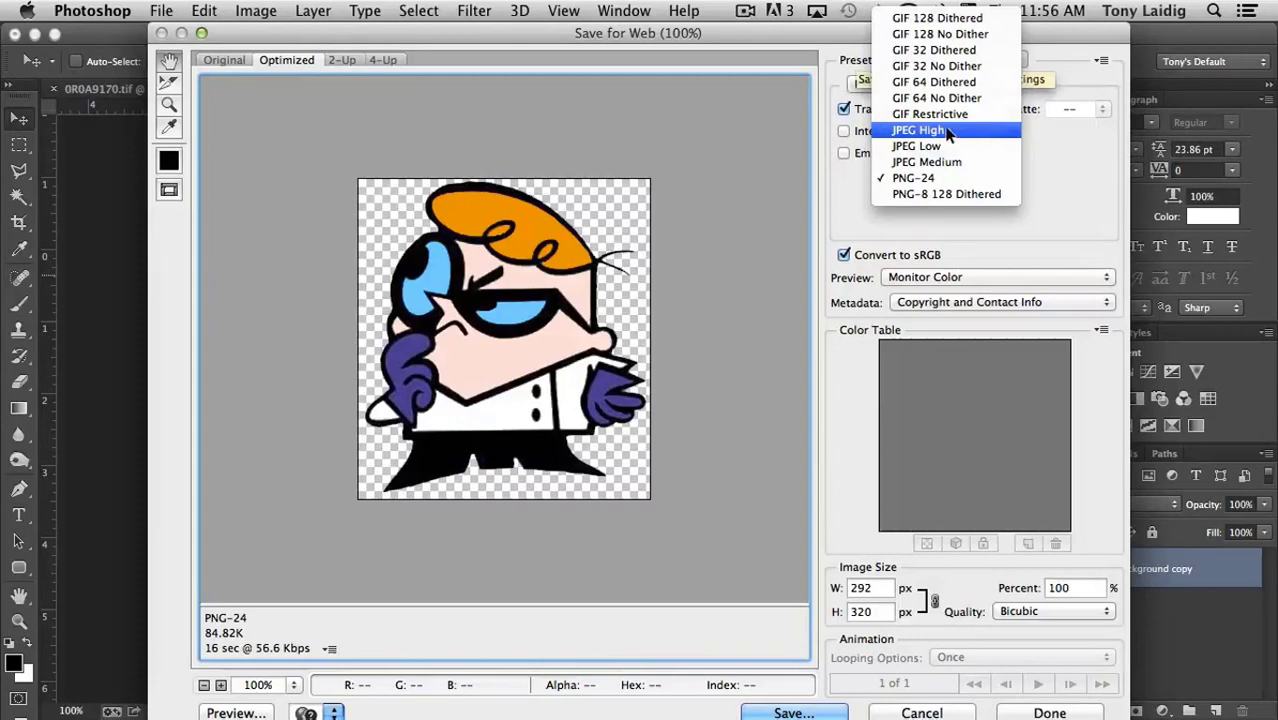
pyautogui.click(948, 132)
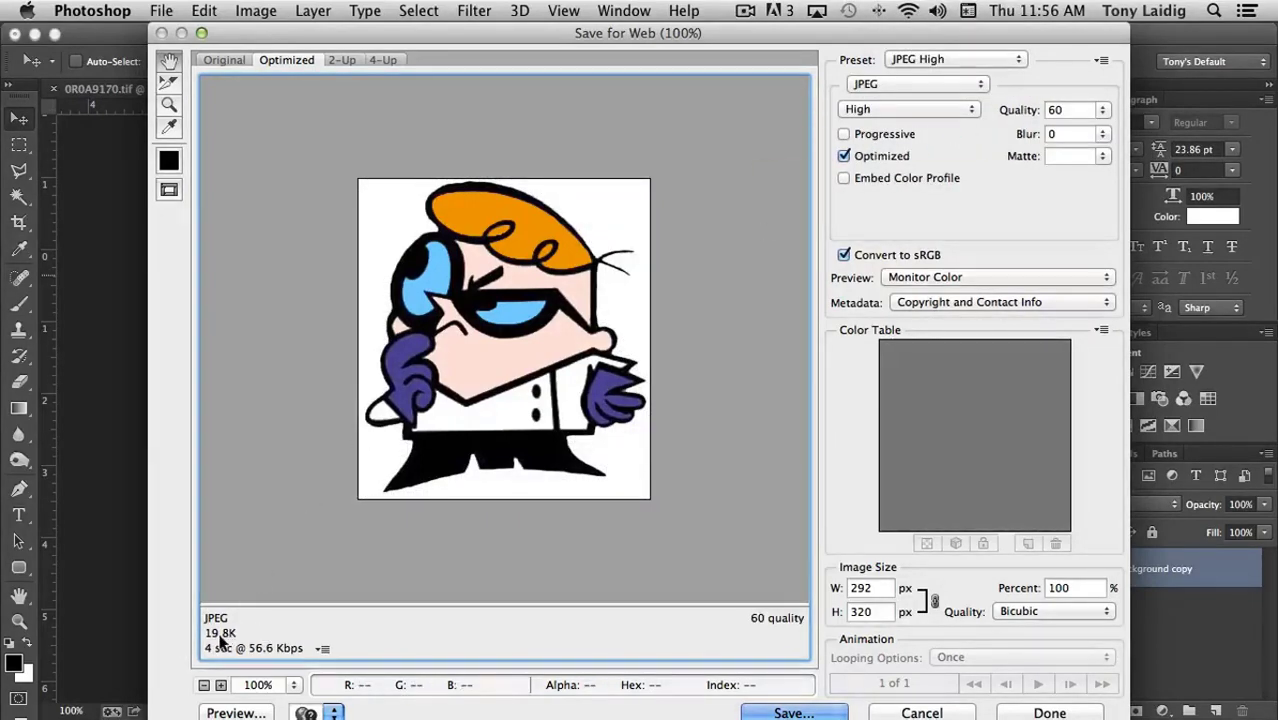
pyautogui.click(936, 60)
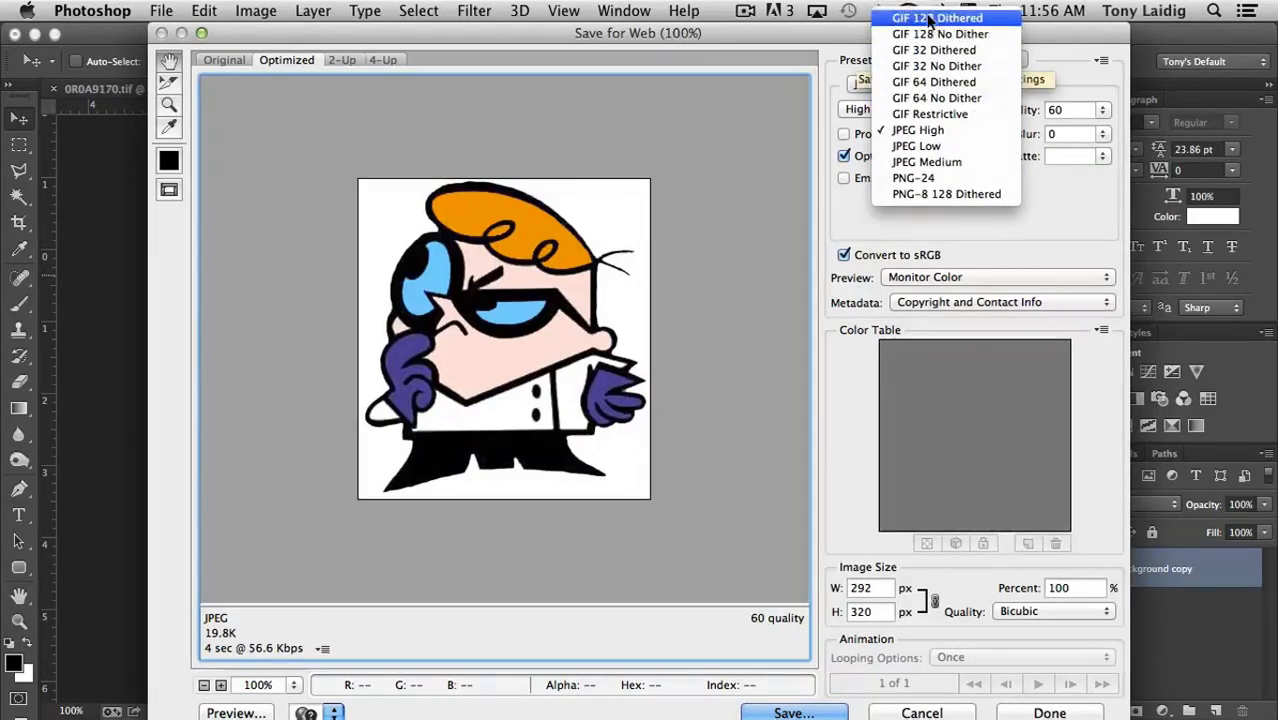
pyautogui.click(932, 18)
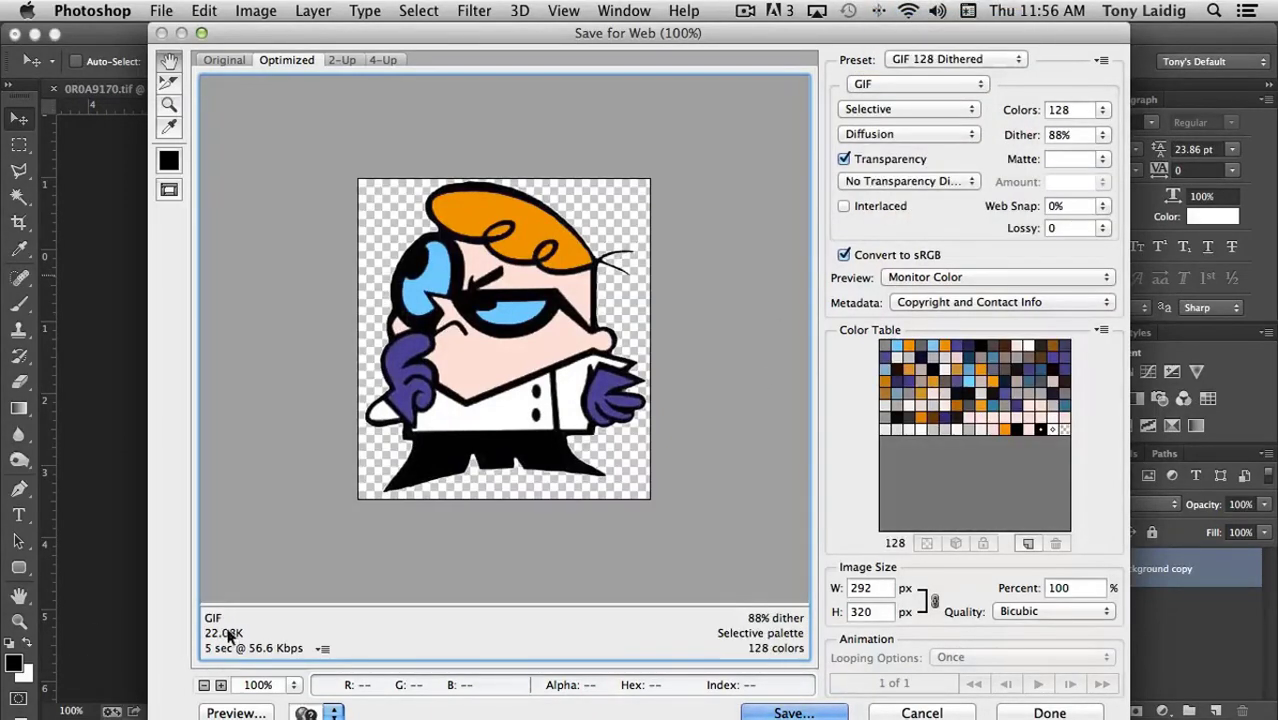
# Set the optimization preset to PNG-24 and close Save for Web, keeping the settings without saving a file.
pyautogui.click(943, 60)
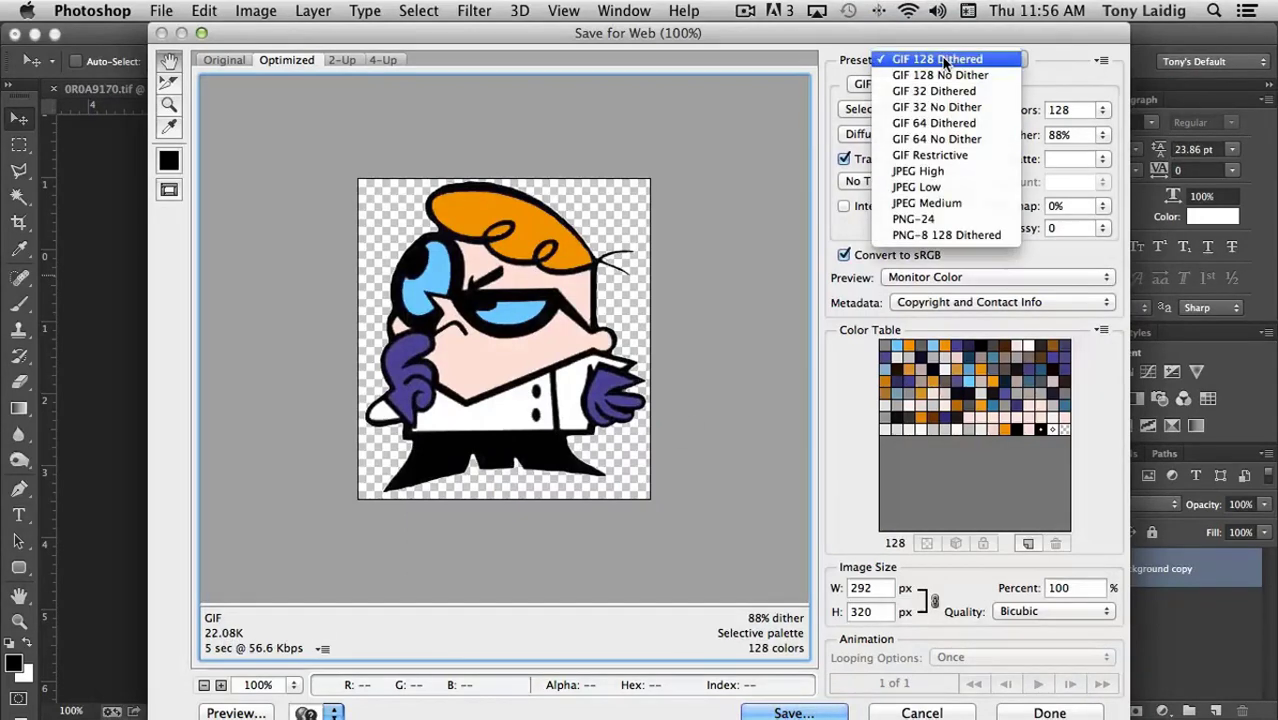
pyautogui.click(969, 228)
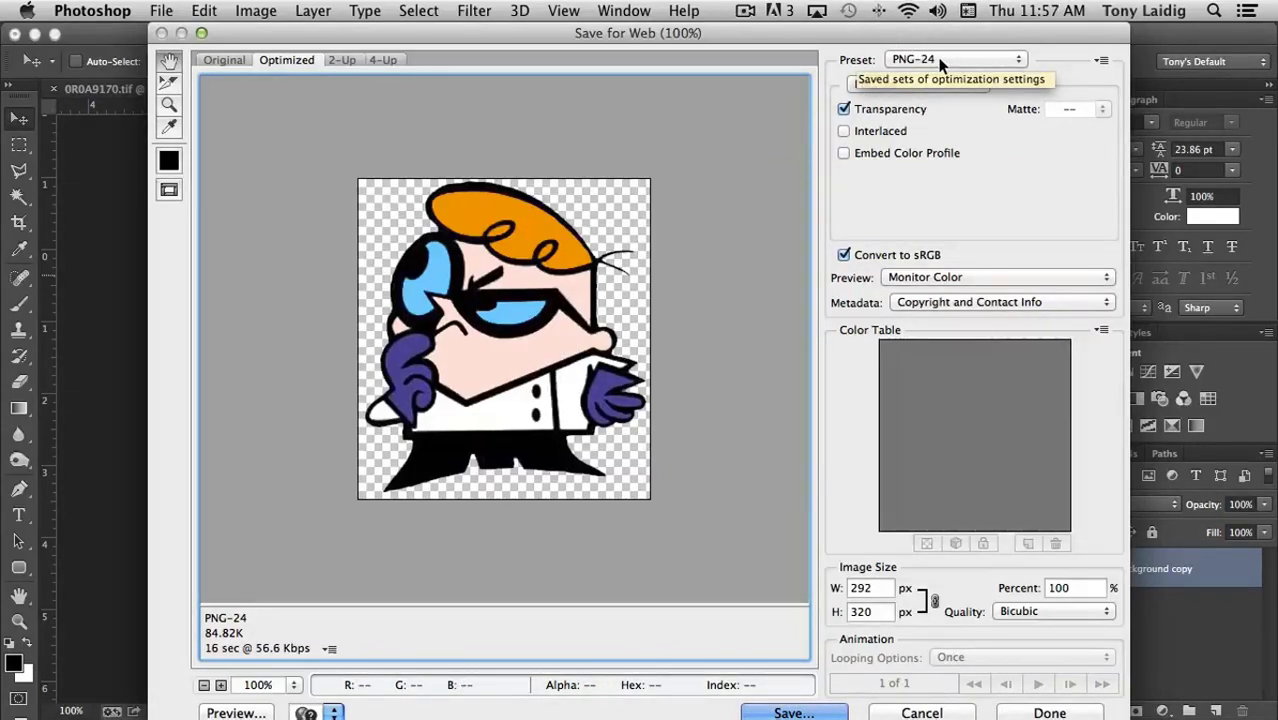
pyautogui.click(1048, 712)
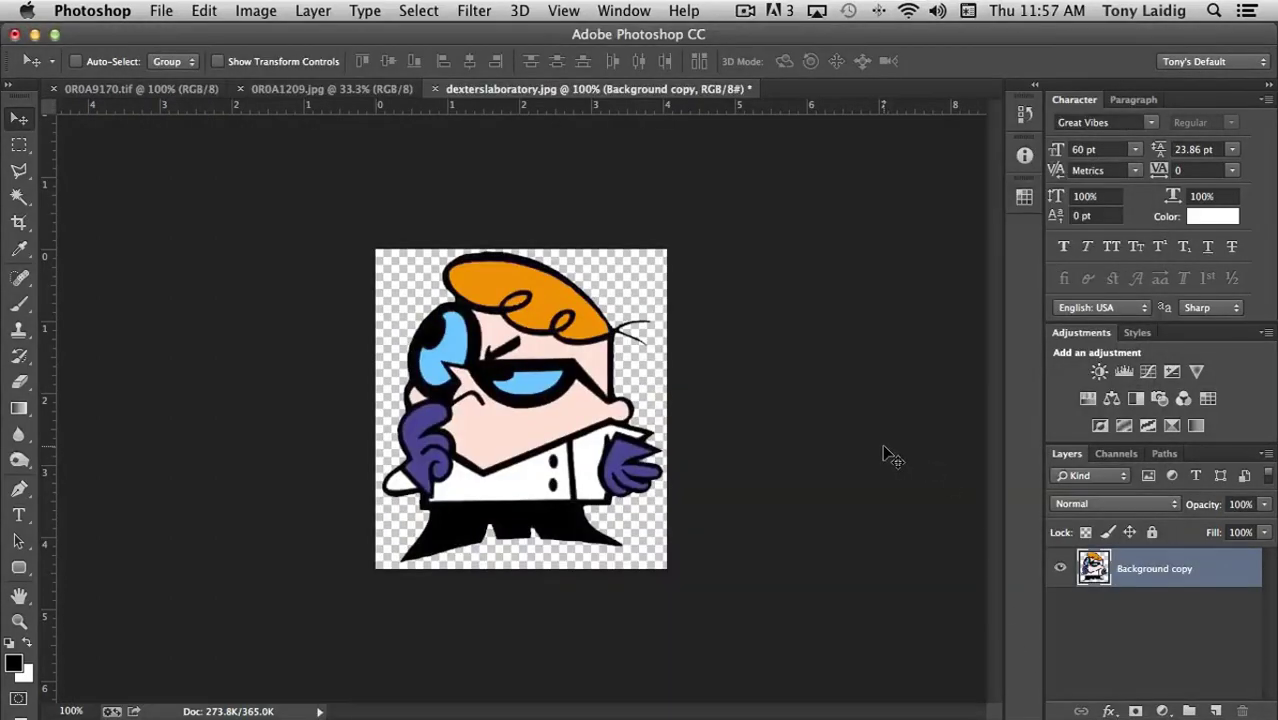